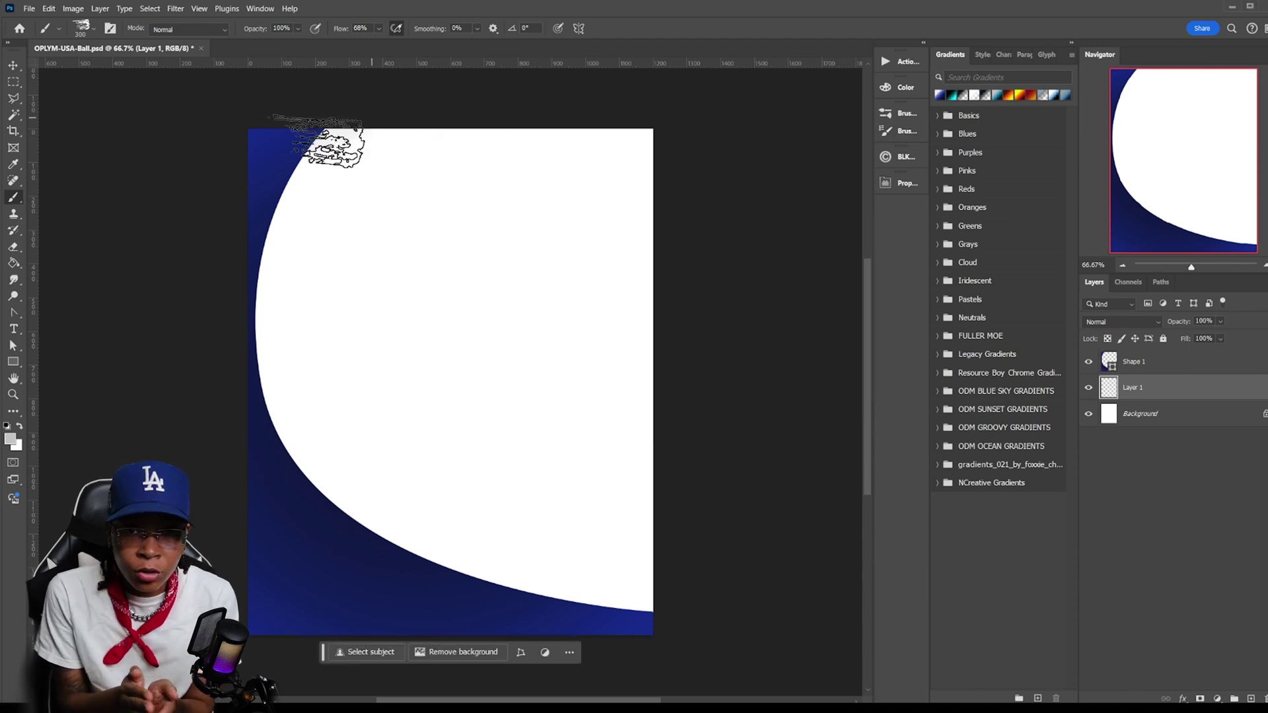
- Cover the white area inside the blue curve with light gray textured brush strokes on Layer 1, checking the brush's Color Dynamics
{"action": "mouse_move", "coordinate": [331, 136]}
{"action": "left_mouse_down"}
{"action": "mouse_move", "coordinate": [278, 308]}
{"action": "mouse_move", "coordinate": [522, 456]}
{"action": "mouse_move", "coordinate": [348, 298]}
{"action": "left_mouse_up"}
{"action": "left_click", "coordinate": [916, 133]}
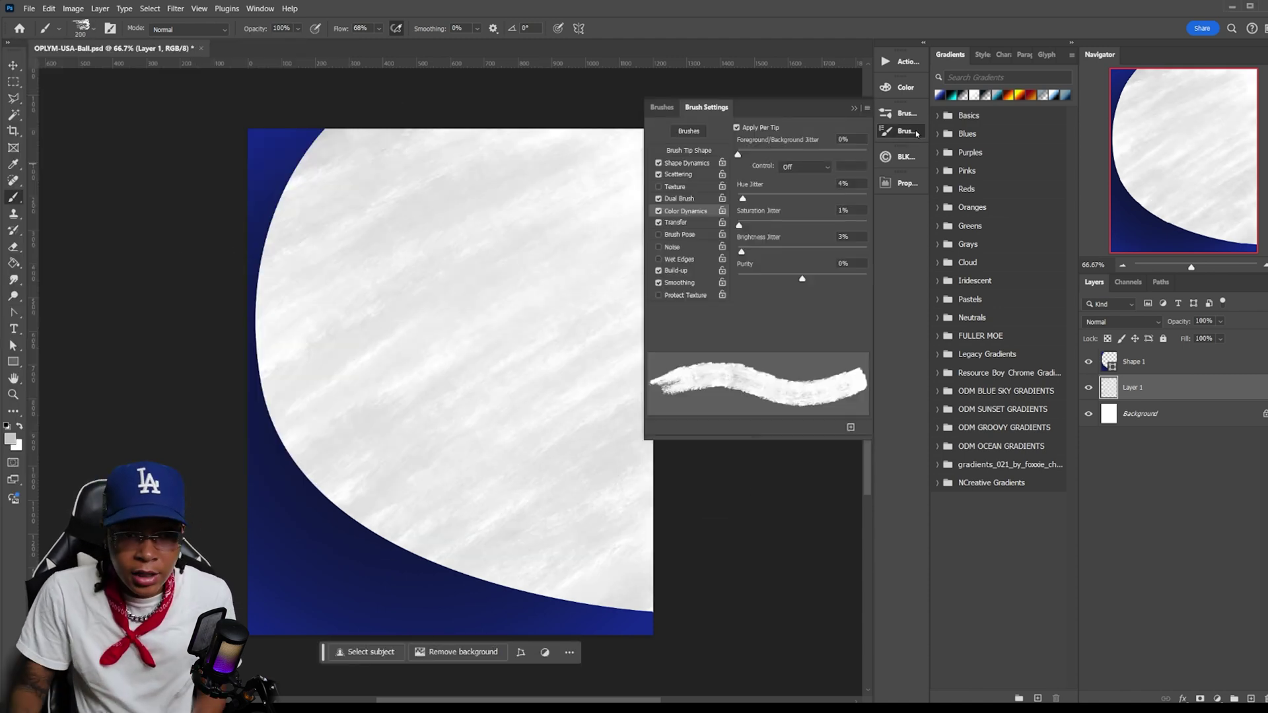
{"action": "left_click", "coordinate": [915, 132]}
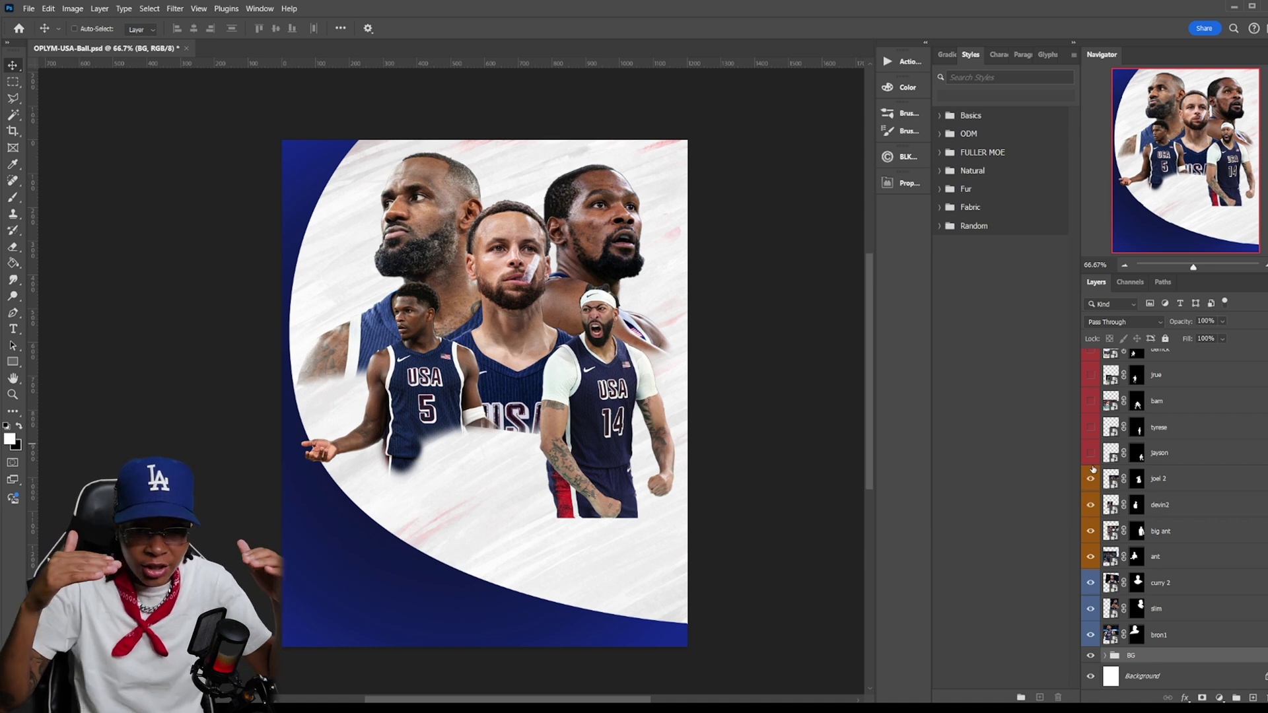
- Show the five red-labelled player layers one after another, from jayson up to derrick
{"action": "left_click", "coordinate": [1092, 455]}
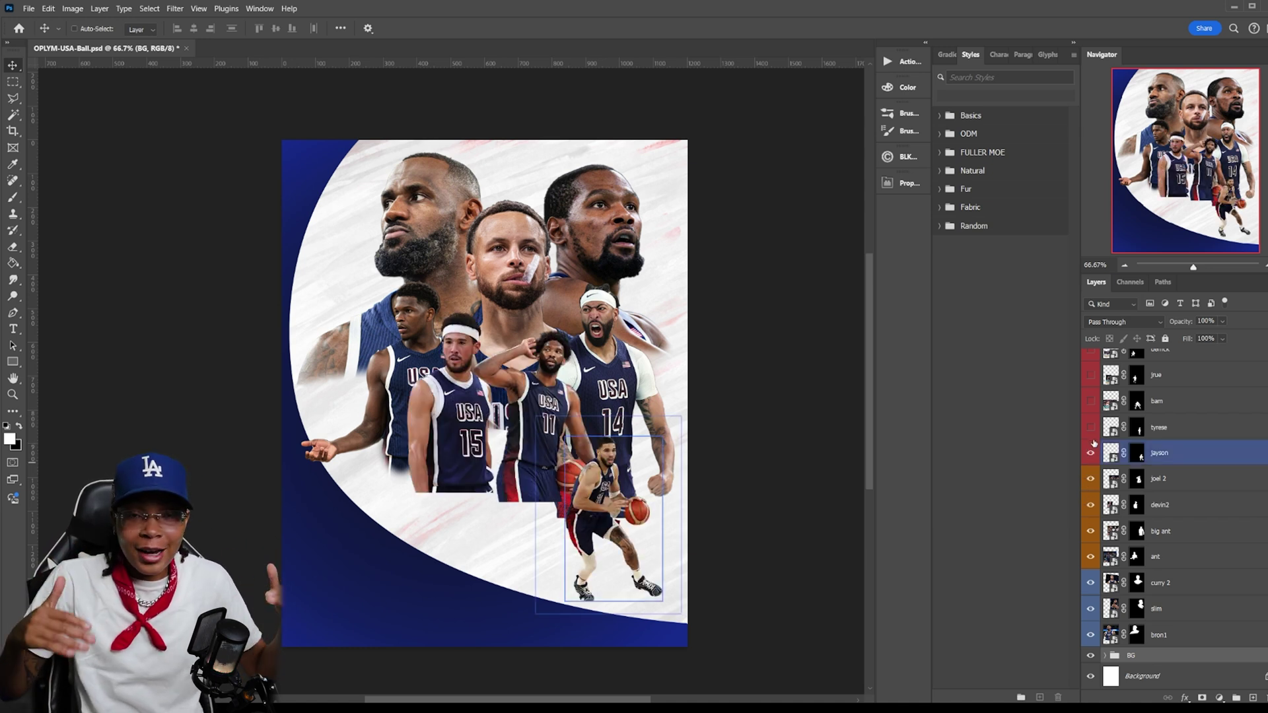
{"action": "left_click", "coordinate": [1093, 436]}
{"action": "left_click", "coordinate": [1091, 427]}
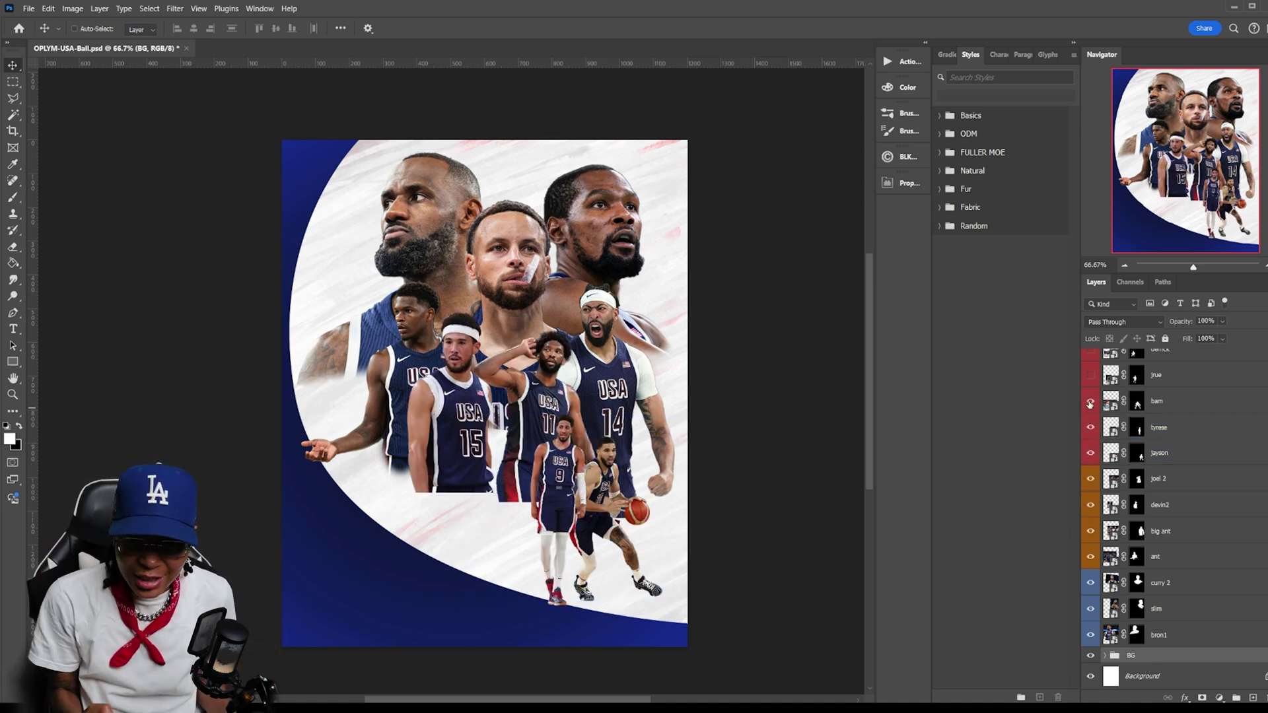
{"action": "left_click", "coordinate": [1091, 401]}
{"action": "left_click", "coordinate": [1091, 375]}
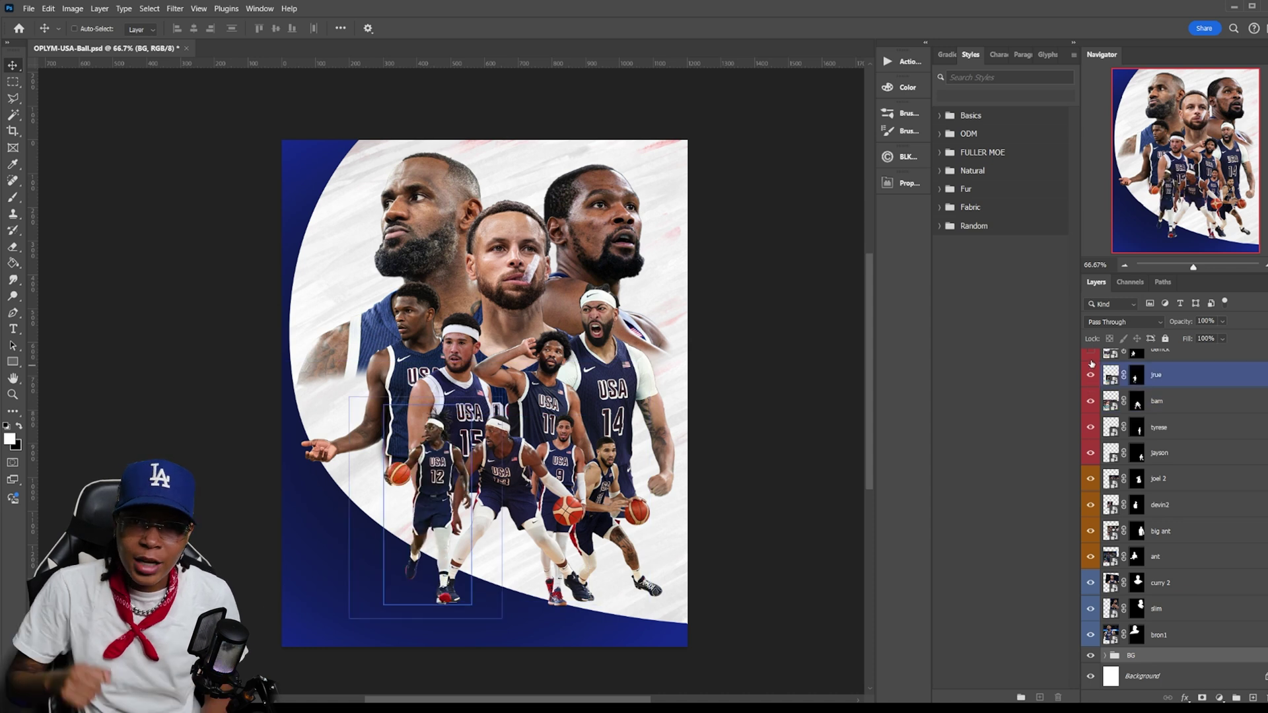
{"action": "left_click", "coordinate": [1091, 359]}
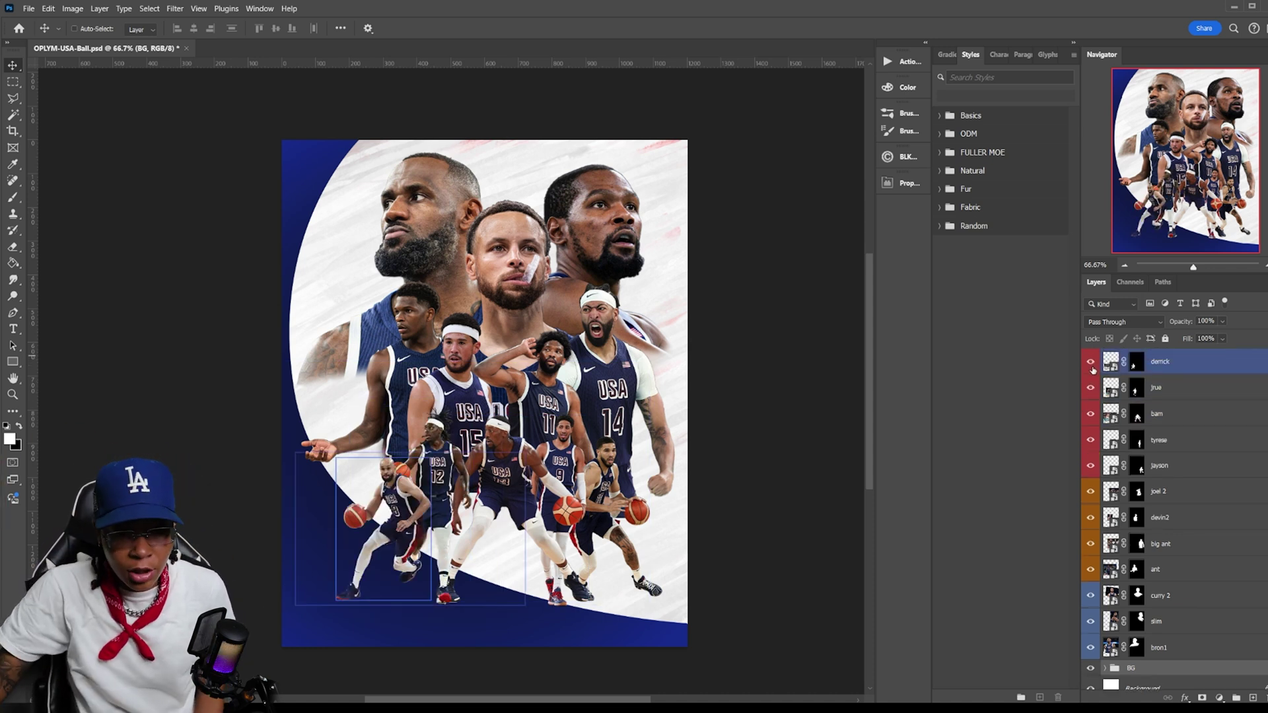
- Hide all player layers except bron1 and select the bron1 layer
{"action": "left_click_drag", "start_coordinate": [1093, 370], "coordinate": [1091, 622]}
{"action": "left_click", "coordinate": [1190, 653]}
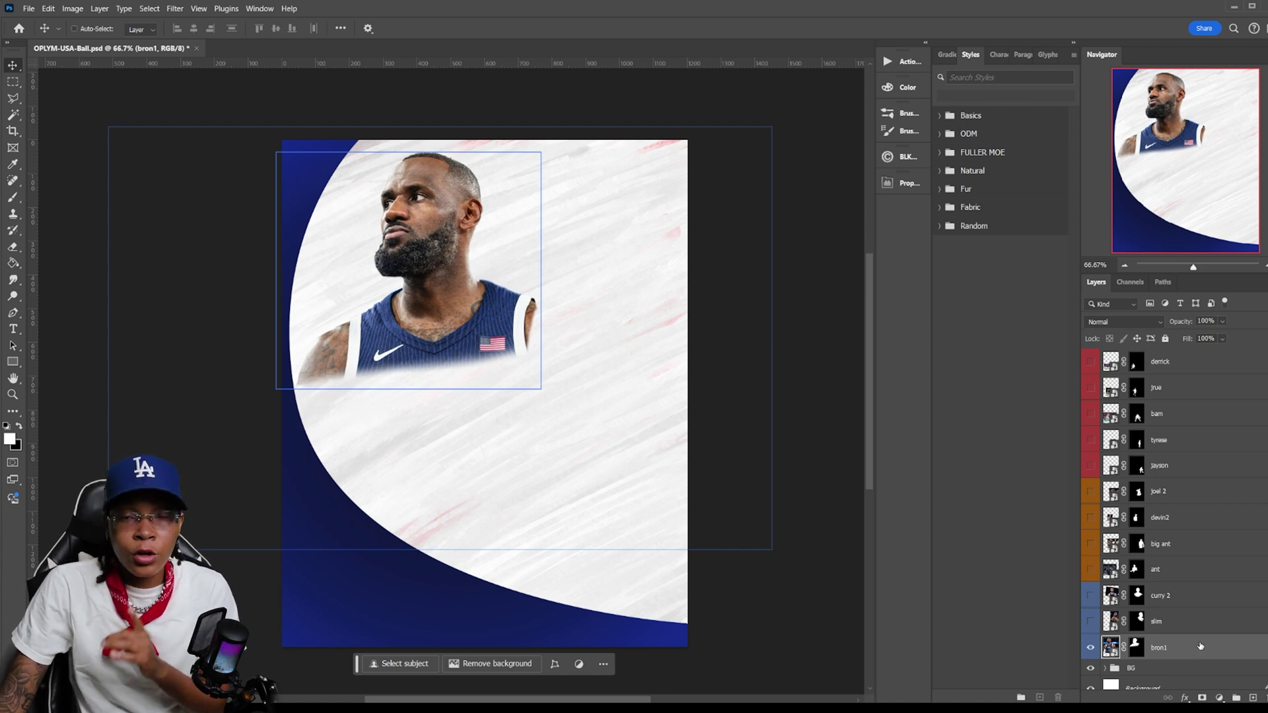
- Open bron1 in the Camera Raw Filter and set Shadows to -45, Blacks to -20 and Contrast to about +15
{"action": "left_click", "coordinate": [174, 8]}
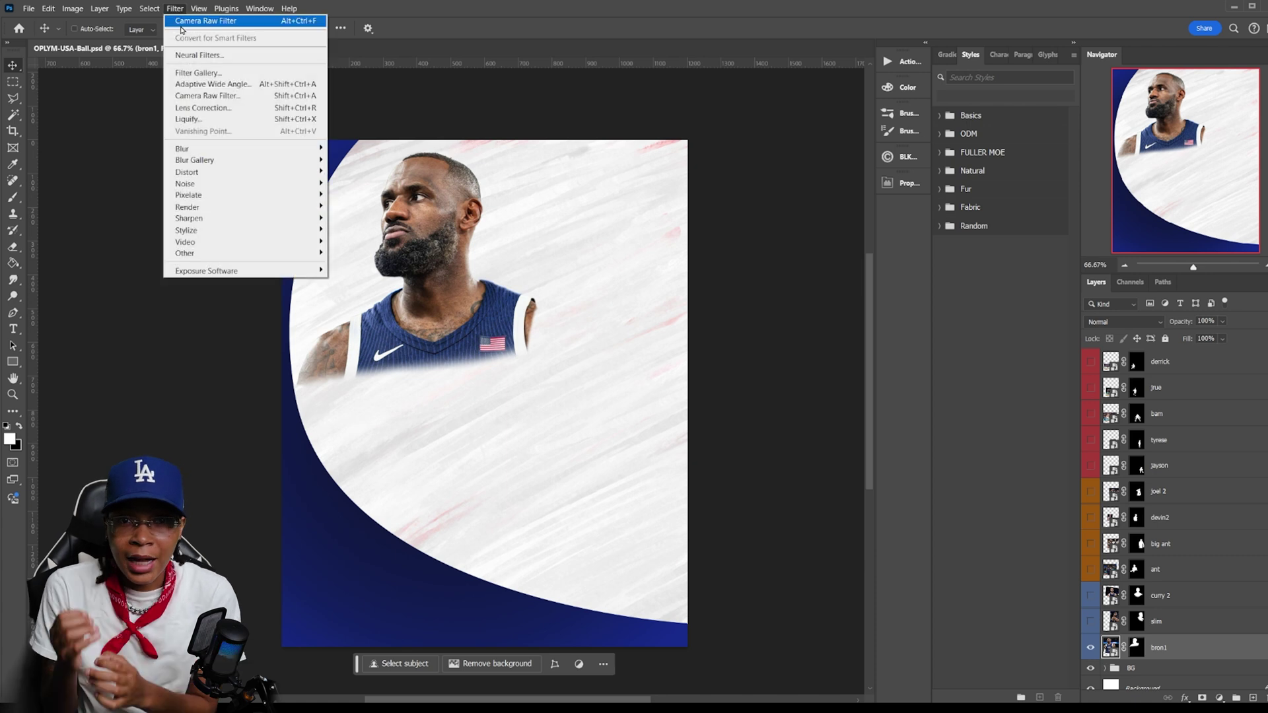
{"action": "left_click", "coordinate": [257, 99]}
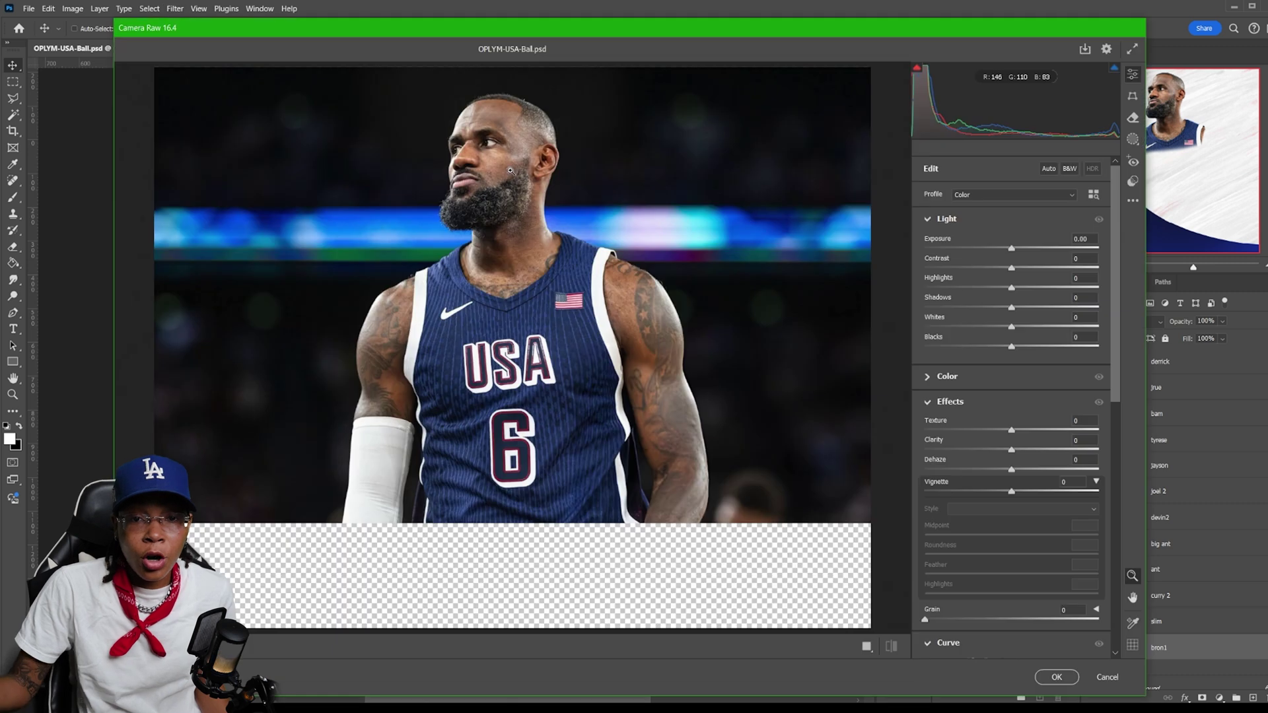
{"action": "right_click", "coordinate": [201, 449]}
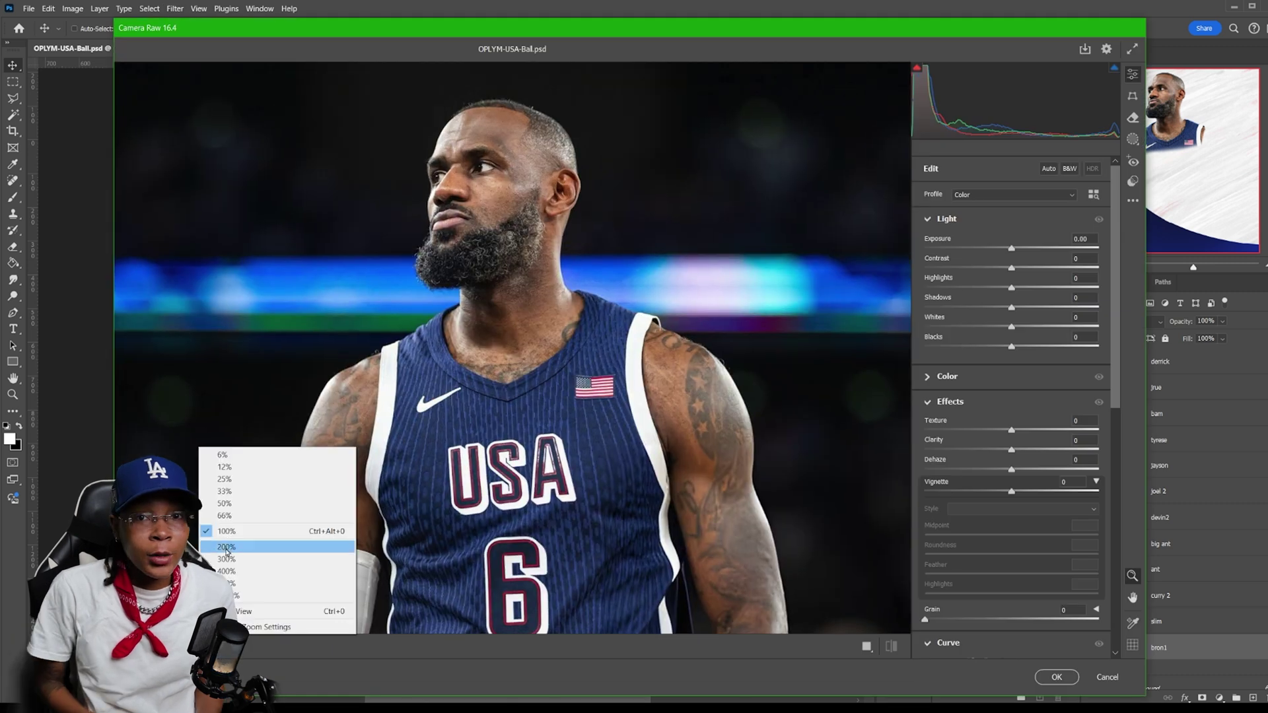
{"action": "left_click", "coordinate": [226, 548]}
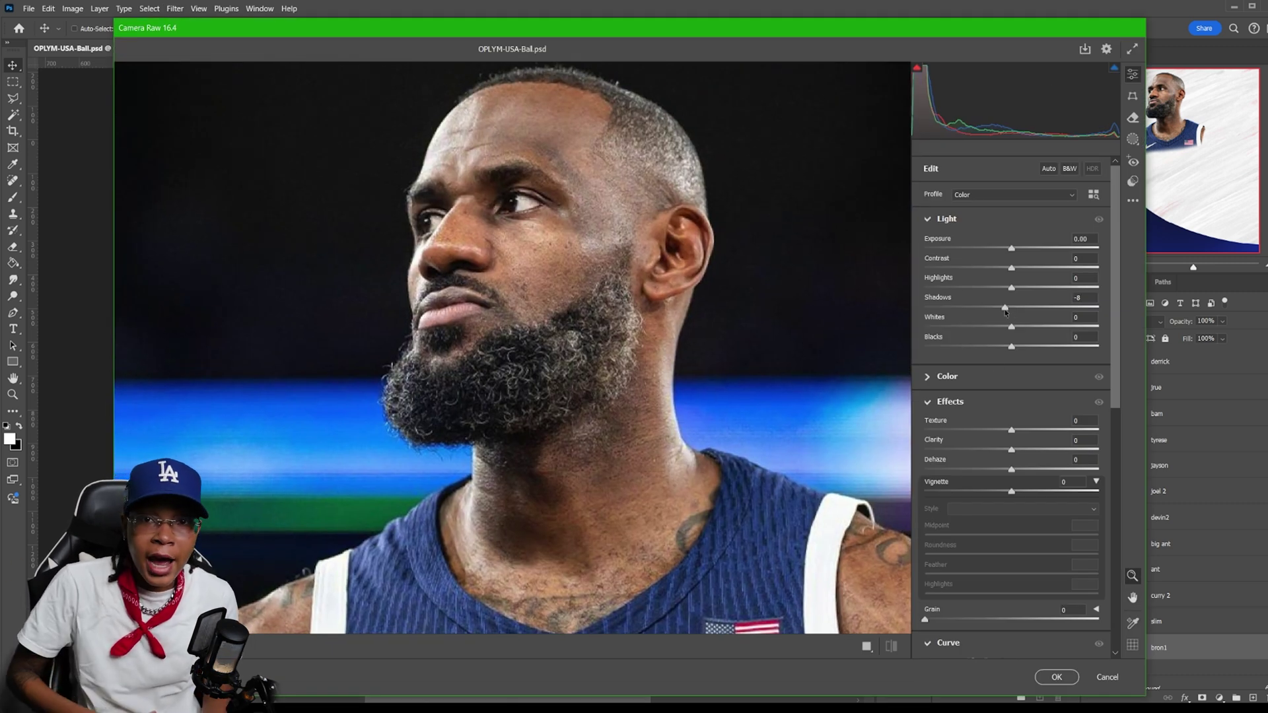
{"action": "left_click_drag", "start_coordinate": [1004, 309], "coordinate": [961, 308]}
{"action": "left_click_drag", "start_coordinate": [1012, 348], "coordinate": [995, 348]}
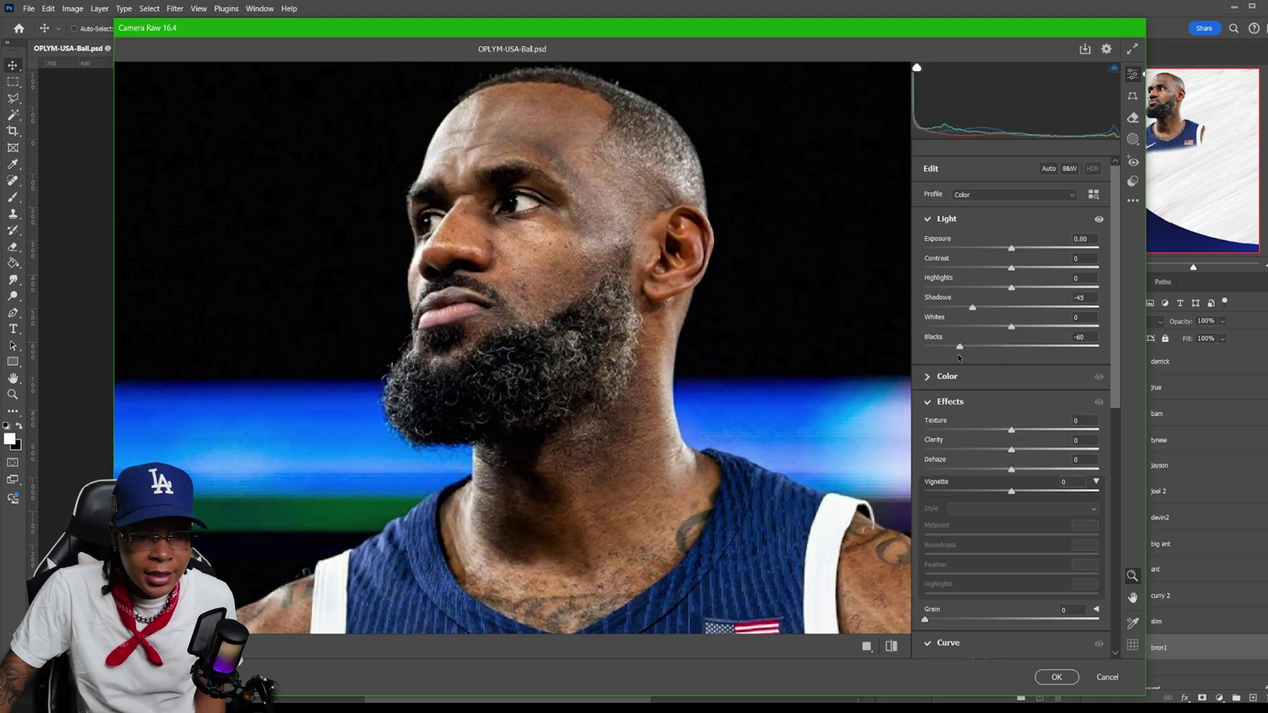
{"action": "left_click_drag", "start_coordinate": [1011, 268], "coordinate": [1053, 268]}
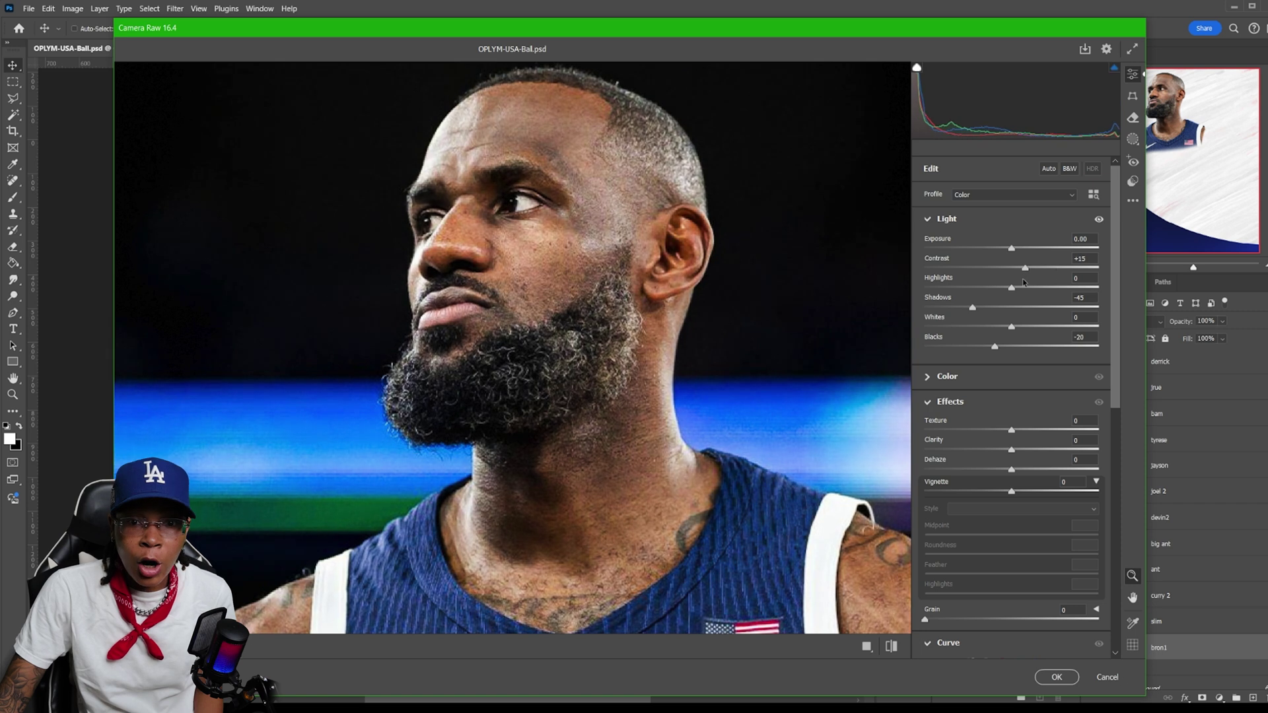
- Adjust the Camera Raw Effects and set the Curve to Highlights +1, Darks -19 and Shadows +9
{"action": "left_click_drag", "start_coordinate": [1026, 454], "coordinate": [990, 475]}
{"action": "scroll", "coordinate": [1070, 435], "scroll_direction": "down", "scroll_amount": 6}
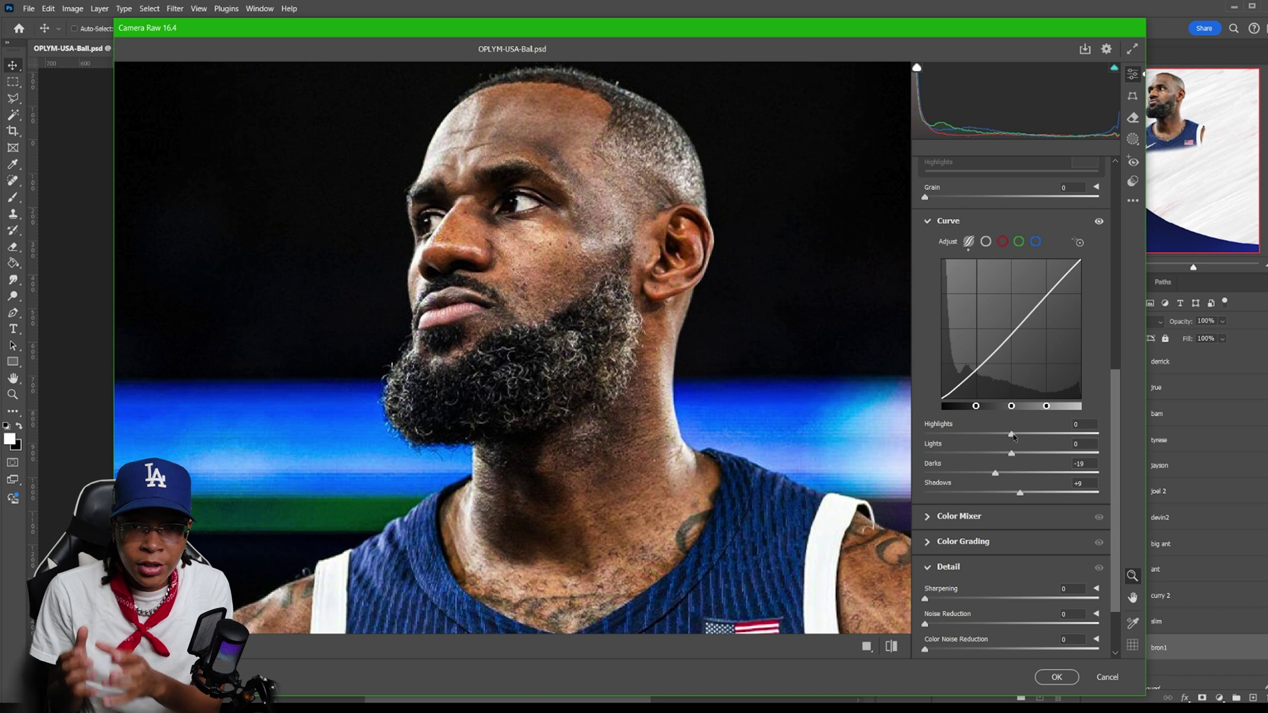
{"action": "left_click_drag", "start_coordinate": [1014, 436], "coordinate": [1015, 437]}
- Set Sharpening to 4 and Noise Reduction to 19, and adjust the Oranges in the Color Mixer before applying the filter
{"action": "scroll", "coordinate": [931, 528], "scroll_direction": "down", "scroll_amount": 2}
{"action": "left_click_drag", "start_coordinate": [925, 523], "coordinate": [938, 524]}
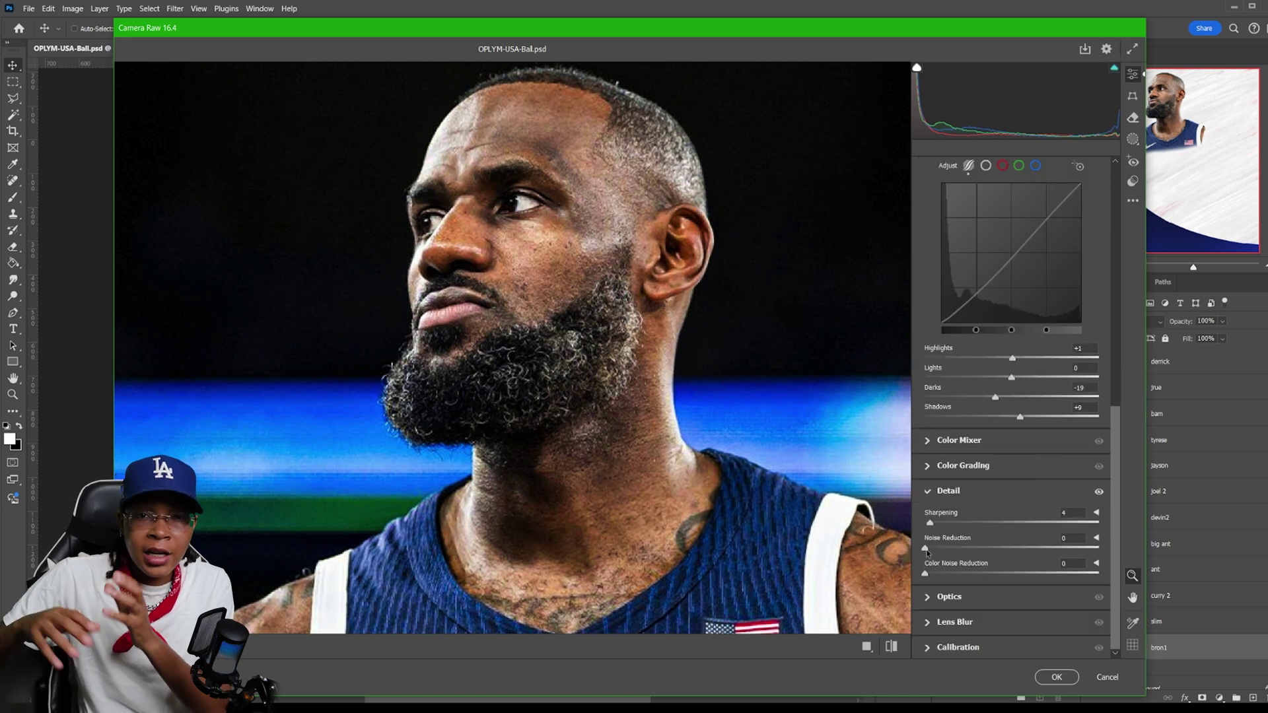
{"action": "left_click", "coordinate": [951, 440]}
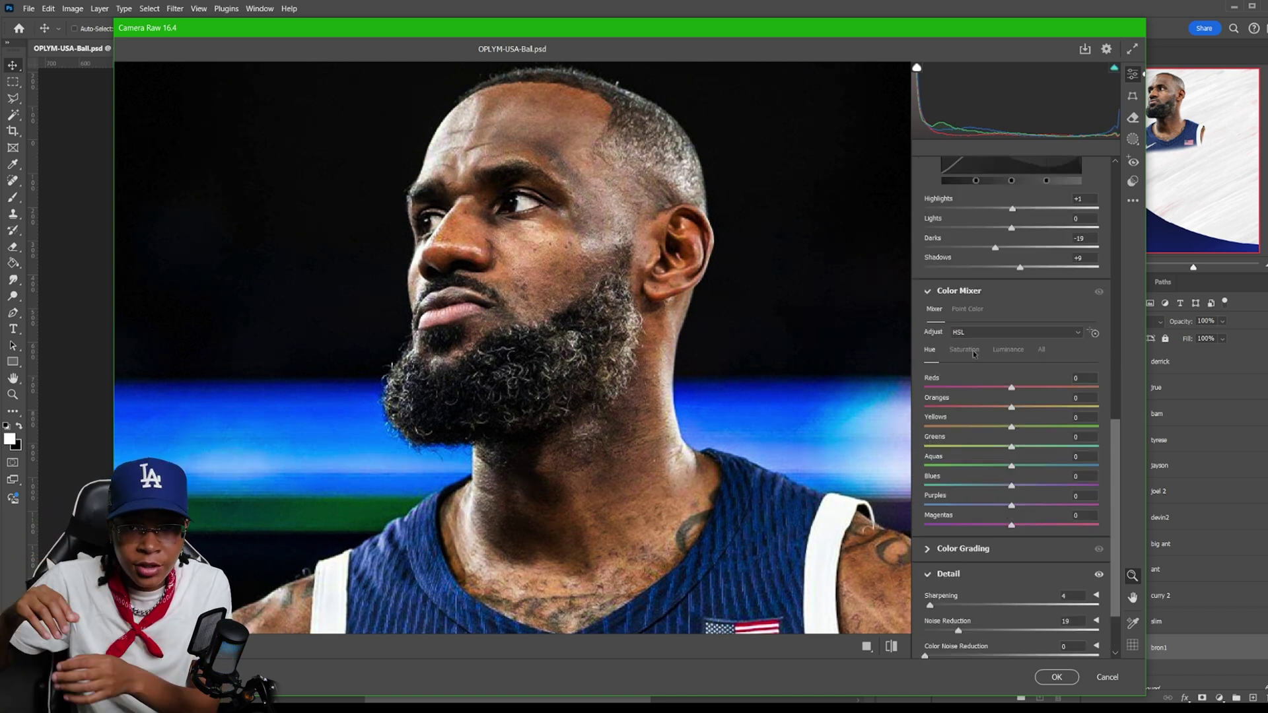
{"action": "left_click_drag", "start_coordinate": [1011, 407], "coordinate": [968, 433]}
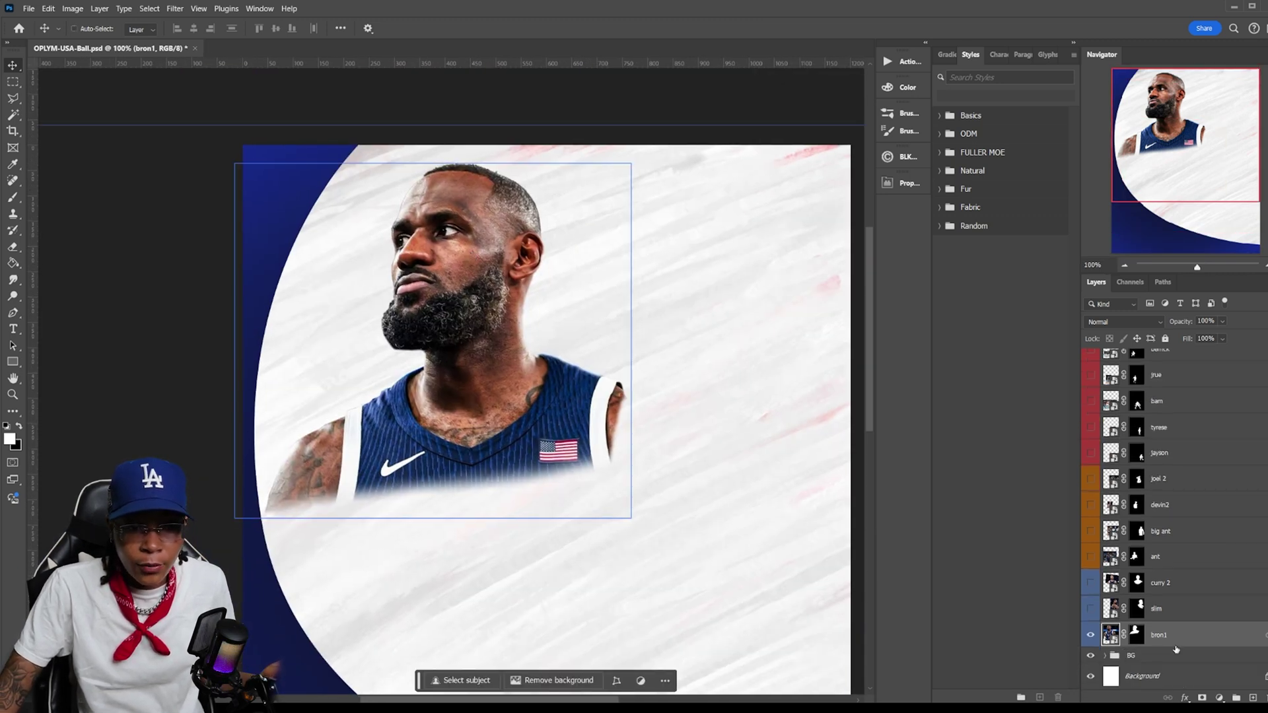
- Add a Selective Color adjustment clipped to bron1, with the Reds at Black +17 and Cyan -7
{"action": "left_click", "coordinate": [1221, 698]}
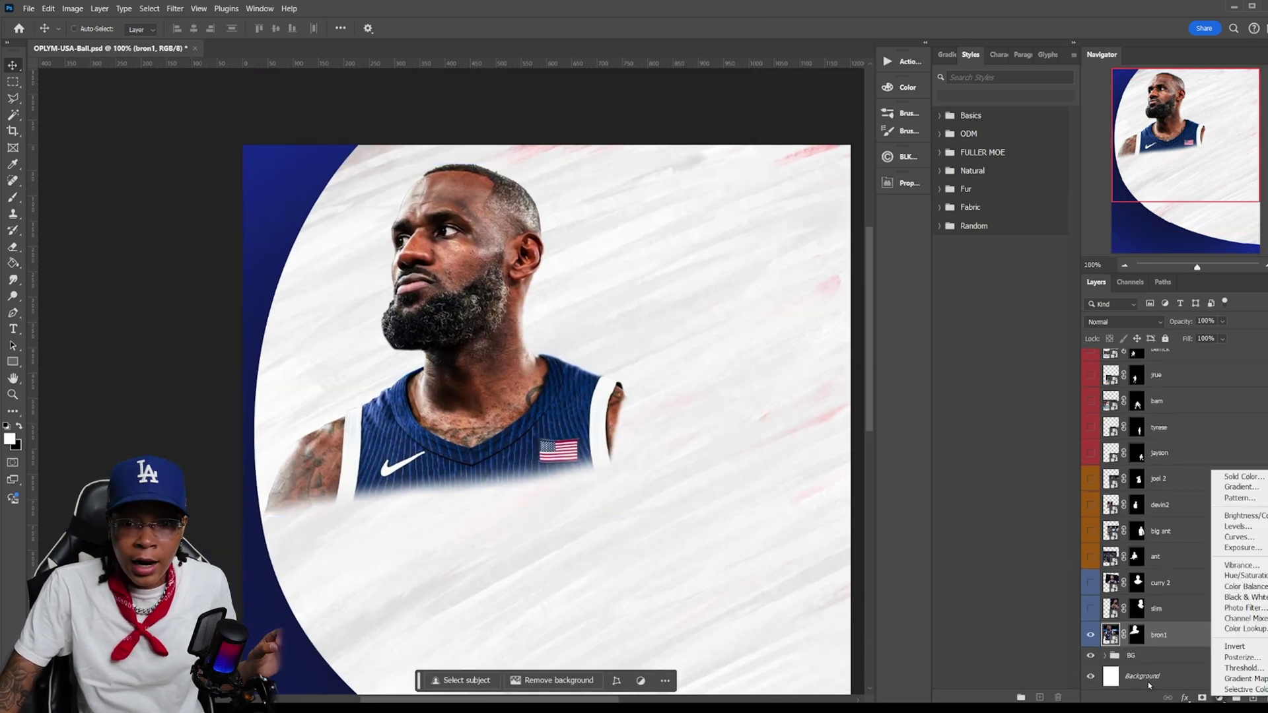
{"action": "key", "text": "Escape"}
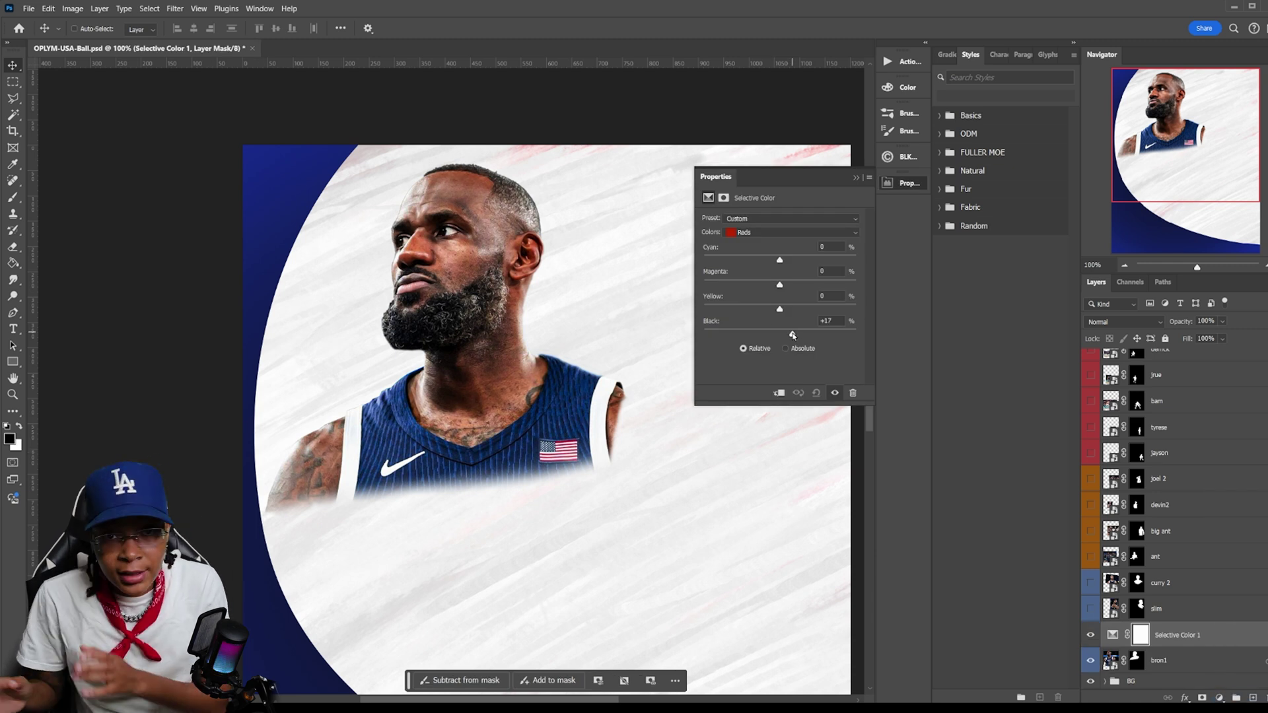
{"action": "left_click_drag", "start_coordinate": [792, 335], "coordinate": [787, 336]}
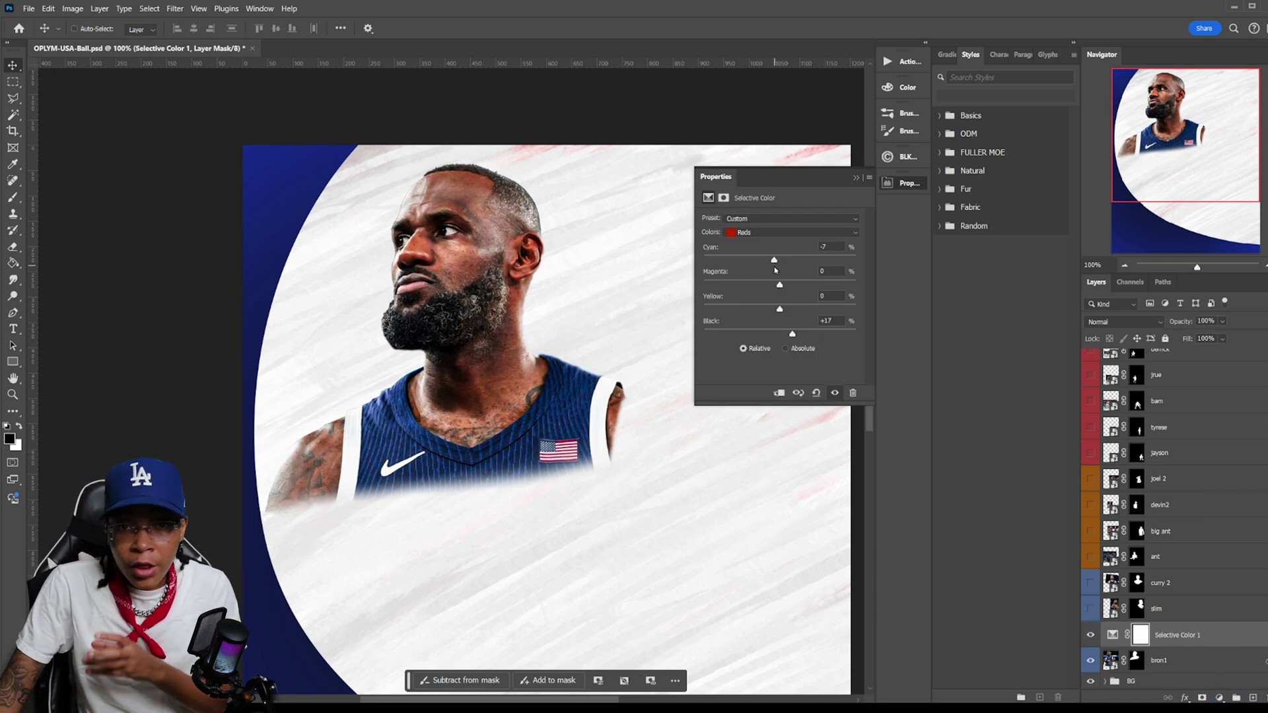
{"action": "left_click", "coordinate": [909, 183]}
{"action": "right_click", "coordinate": [1224, 636]}
{"action": "left_click", "coordinate": [1245, 492]}
- Make a Color Range selection from sampled colors on bron1 and use it to mask a clipped Exposure adjustment
{"action": "left_click", "coordinate": [1160, 661]}
{"action": "left_click", "coordinate": [149, 8]}
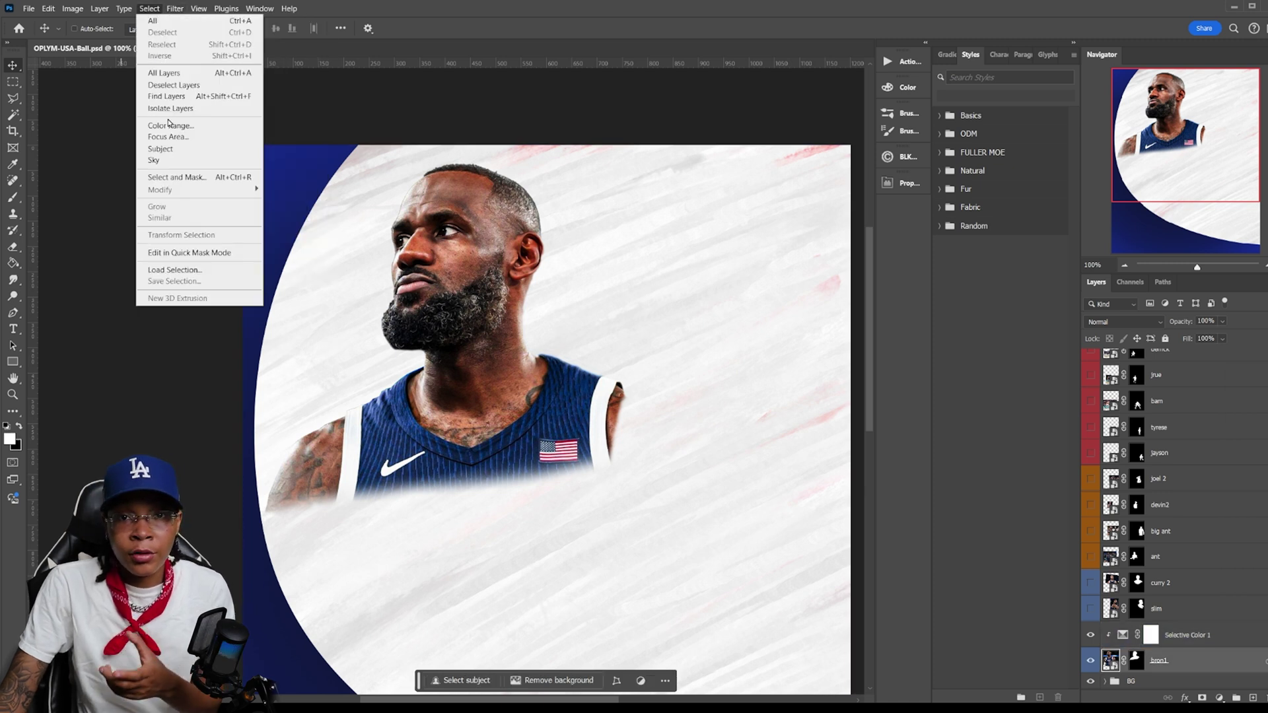
{"action": "left_click", "coordinate": [169, 125]}
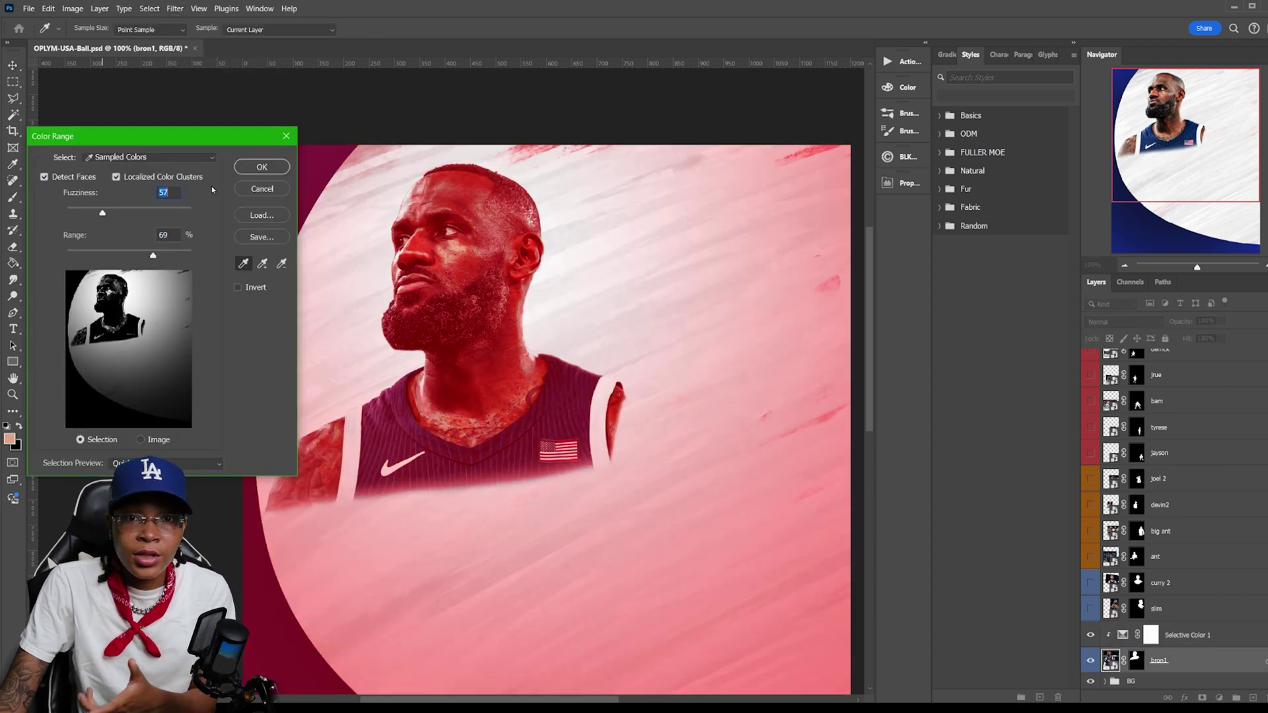
{"action": "key", "text": "Return"}
{"action": "left_click", "coordinate": [1220, 698]}
{"action": "left_click", "coordinate": [1242, 556]}
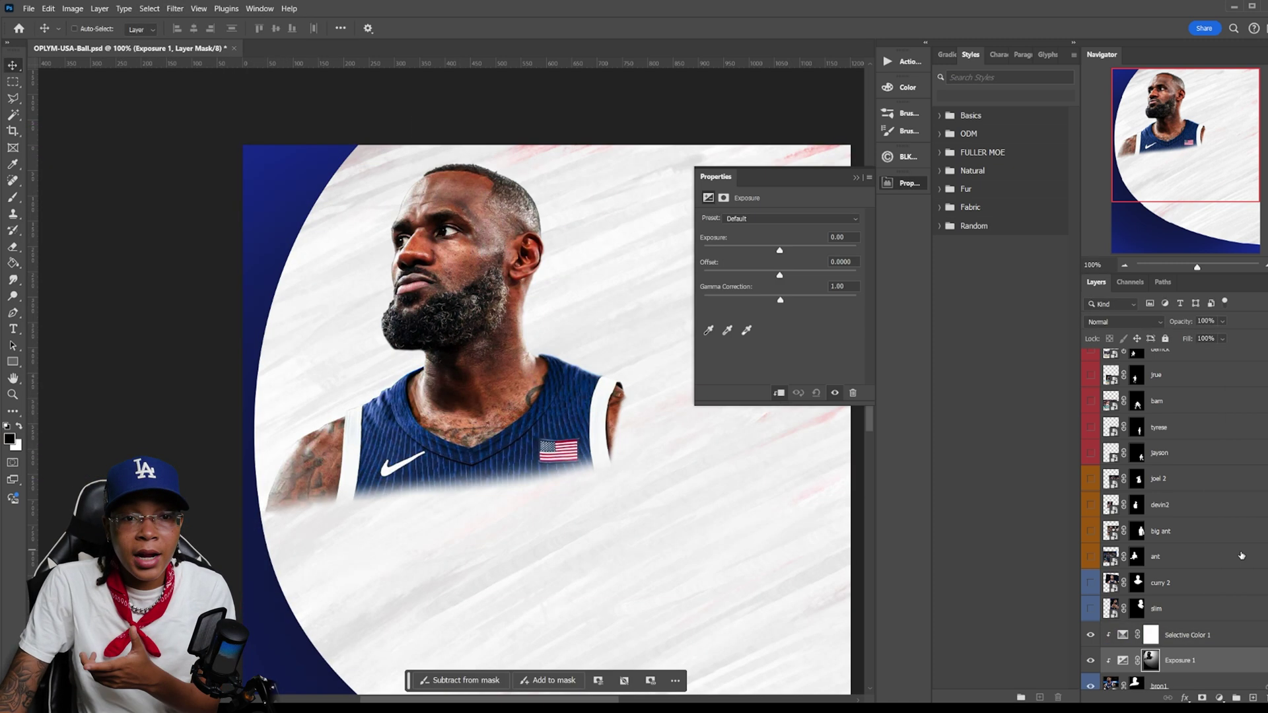
{"action": "scroll", "coordinate": [1242, 556], "scroll_direction": "down", "scroll_amount": 2}
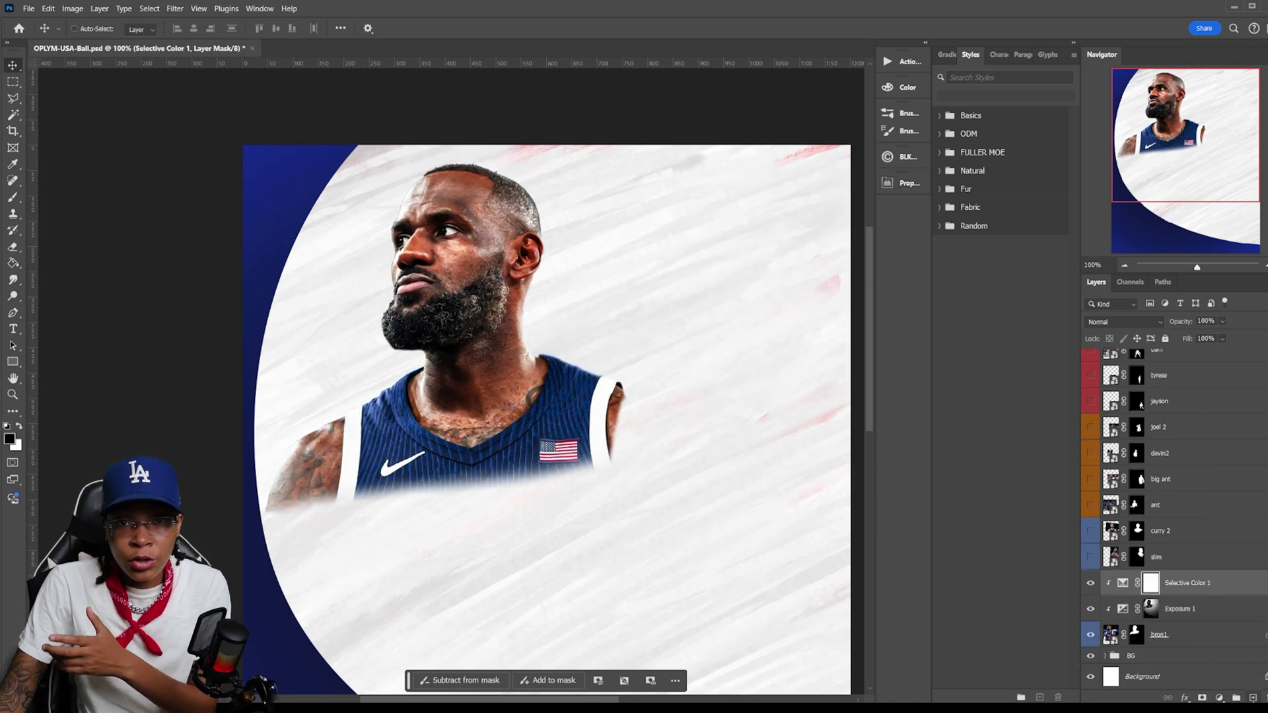
- Add a gray Overlay layer clipped to bron1 and burn its shadows at 40% exposure
{"action": "key", "text": "ctrl+plus"}
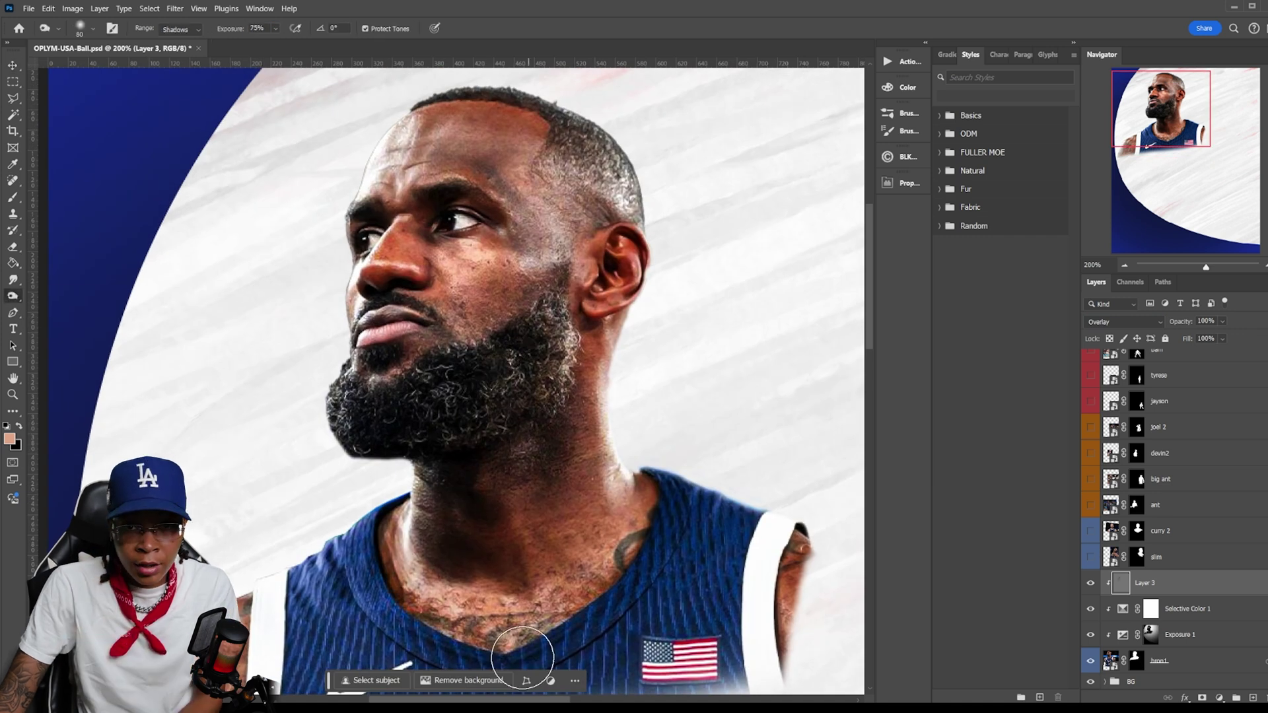
{"action": "scroll", "coordinate": [522, 657], "scroll_direction": "down", "scroll_amount": 3}
{"action": "key", "text": "4"}
{"action": "scroll", "coordinate": [679, 625], "scroll_direction": "up", "scroll_amount": 4}
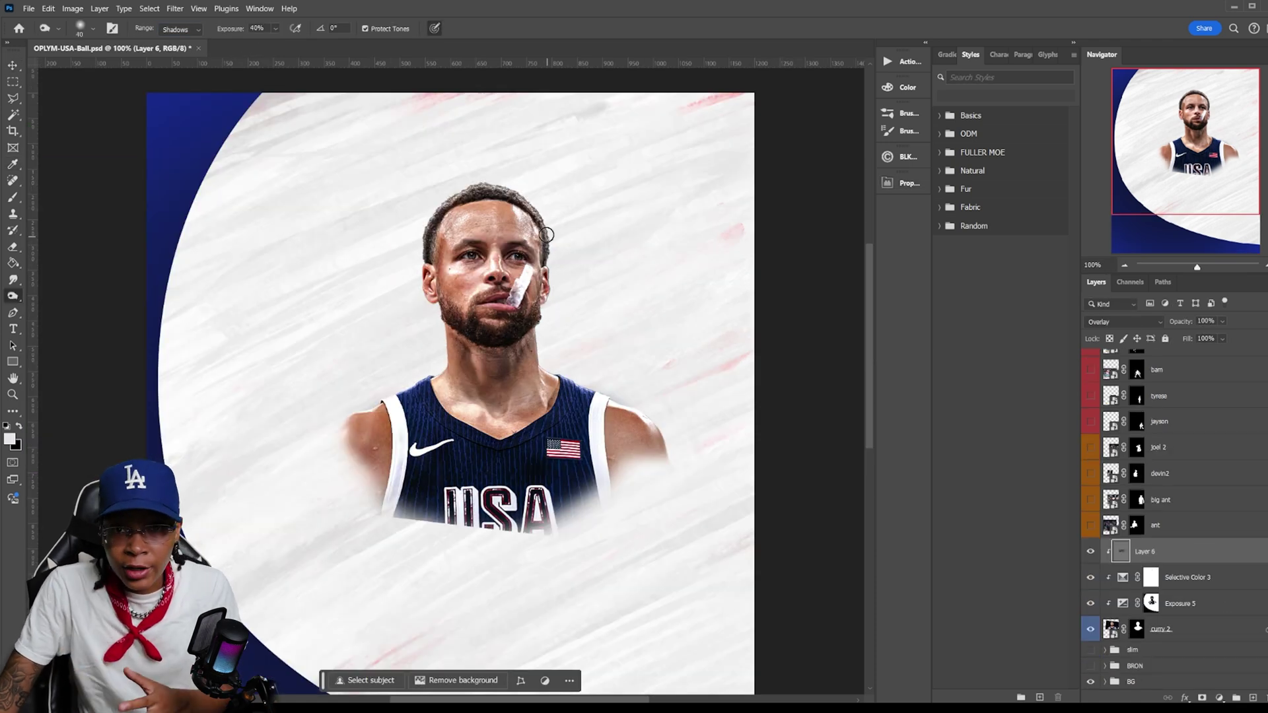
- Brighten the eyes of the curry 2 player by painting white on the black mask of the topmost clipped Exposure adjustment
{"action": "left_click", "coordinate": [1123, 322]}
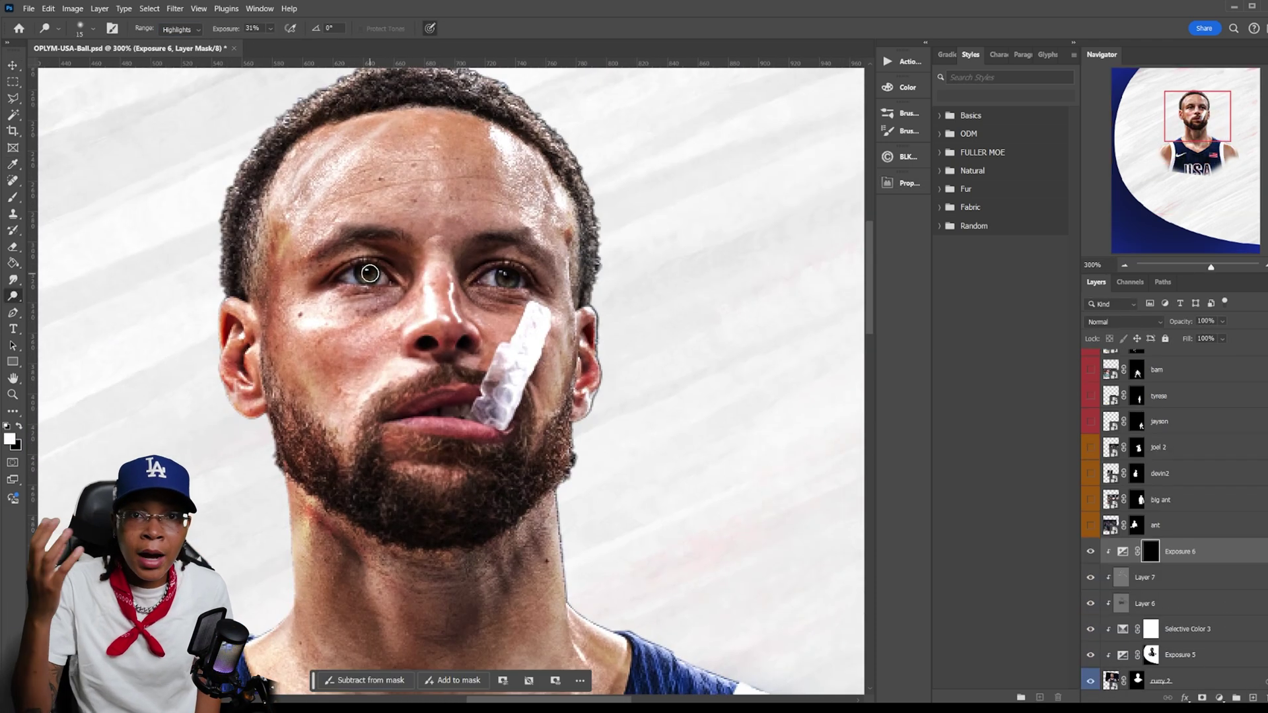
{"action": "key", "text": "b"}
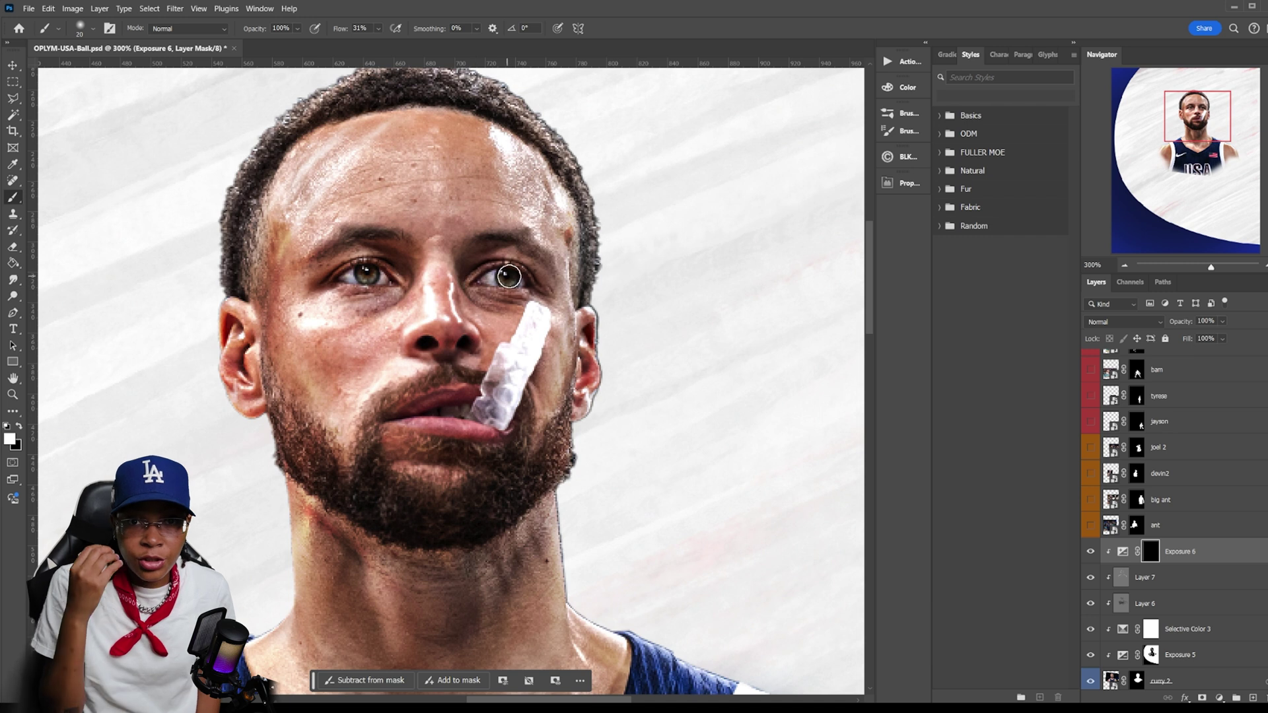
- Clean up the cutout edges around the neck and ear by painting black on the curry 2 layer mask at 100% flow
{"action": "key", "text": "alt+bracketleft"}
{"action": "key", "text": "alt+bracketleft"}
{"action": "key", "text": "alt+bracketleft"}
{"action": "key", "text": "alt+bracketleft"}
{"action": "key", "text": "alt+bracketleft"}
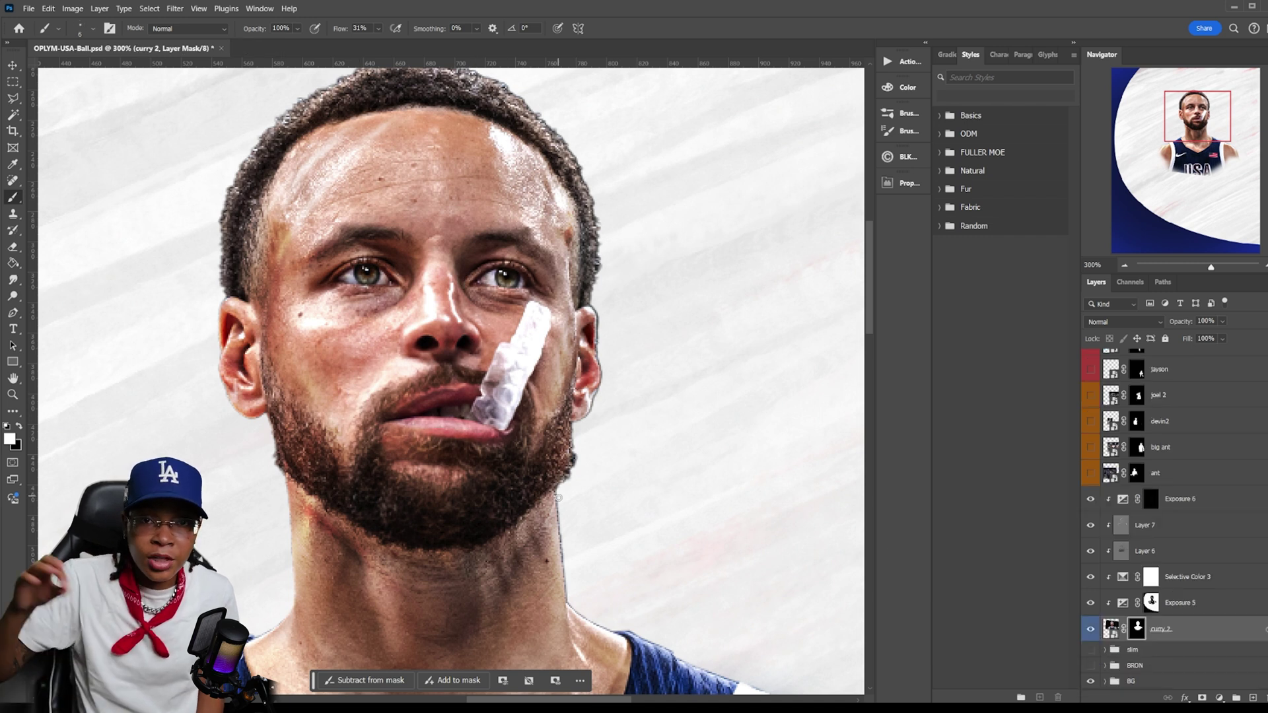
{"action": "scroll", "coordinate": [545, 459], "scroll_direction": "down", "scroll_amount": 3}
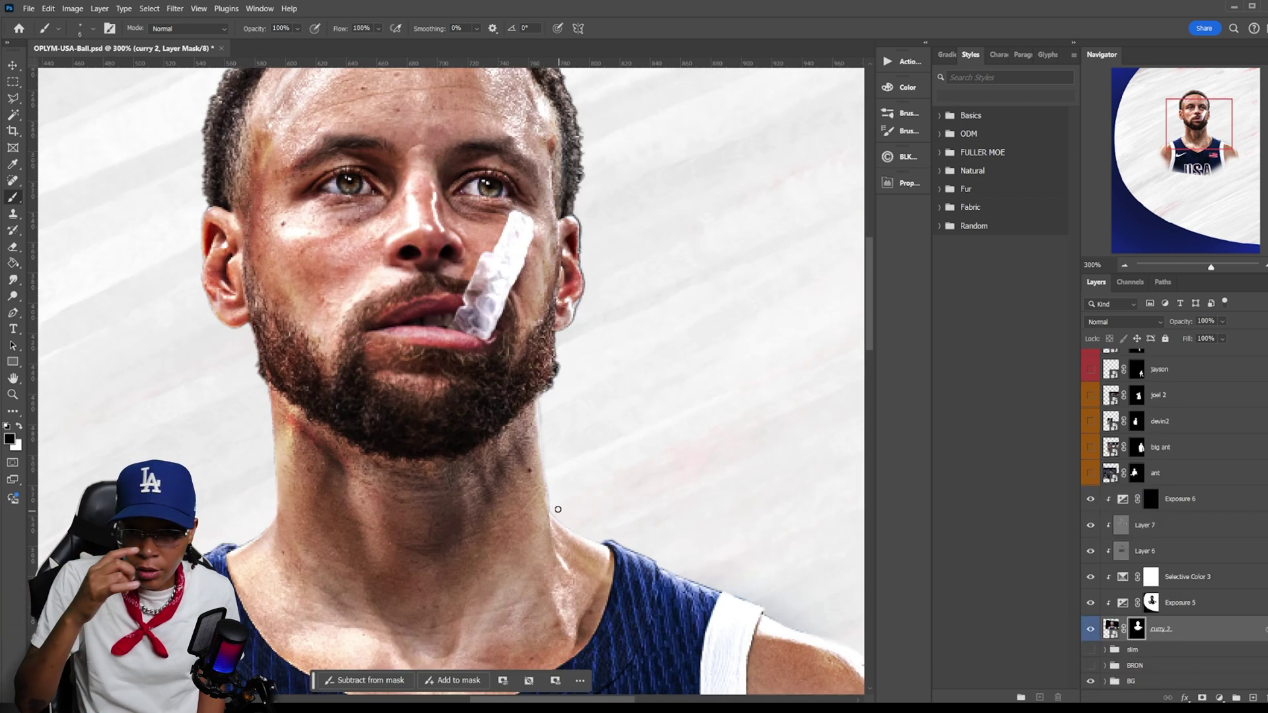
{"action": "scroll", "coordinate": [263, 528], "scroll_direction": "down", "scroll_amount": 2}
{"action": "scroll", "coordinate": [603, 440], "scroll_direction": "up", "scroll_amount": 6}
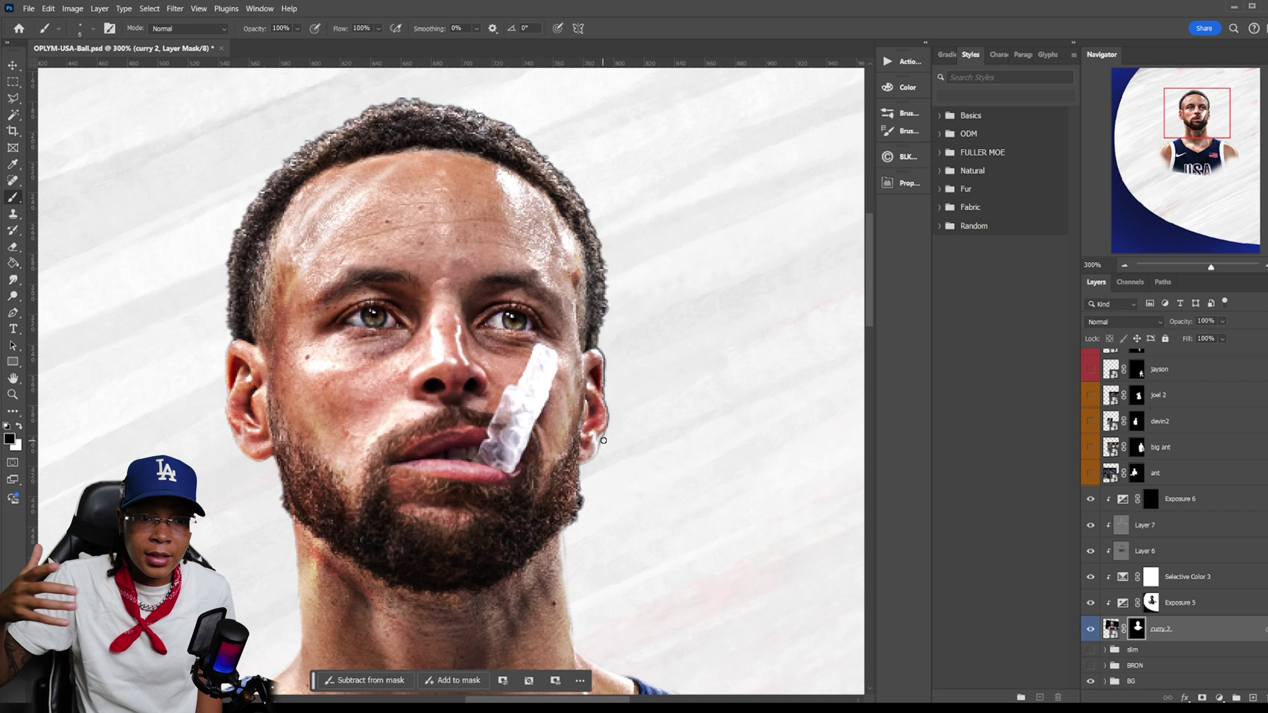
{"action": "scroll", "coordinate": [603, 390], "scroll_direction": "down", "scroll_amount": 5}
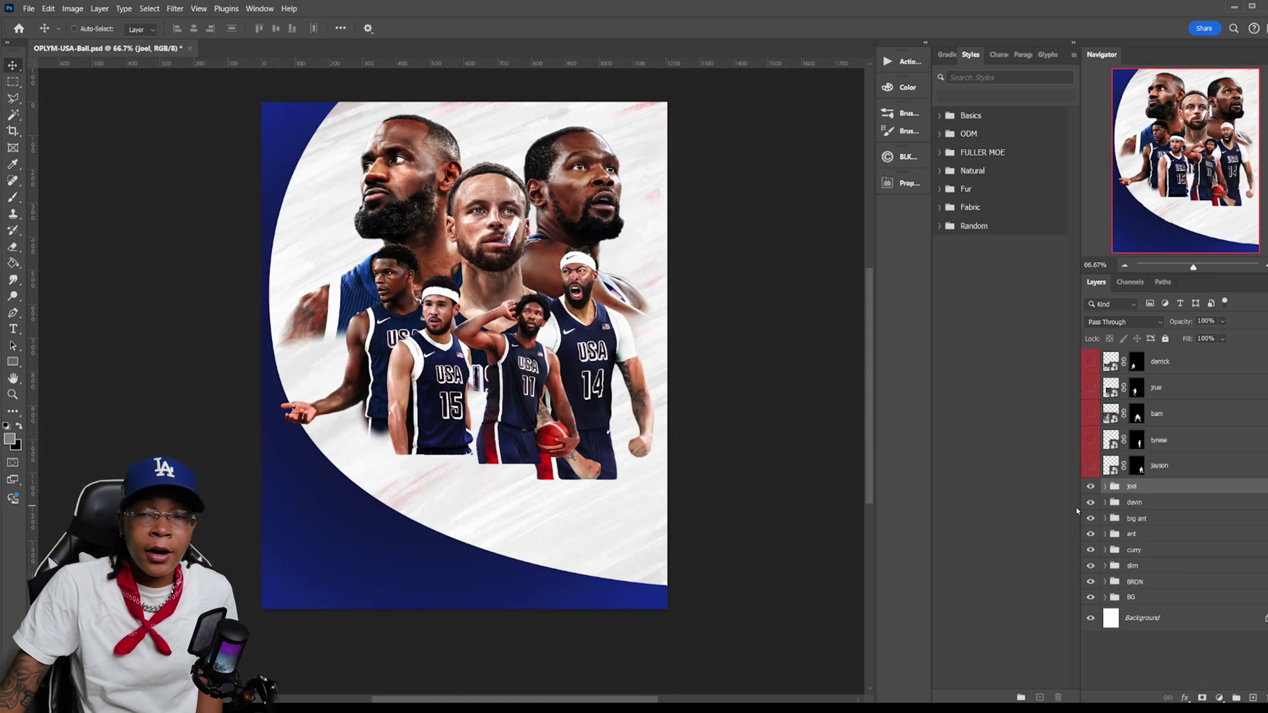
- Show the five red-labelled player layers, from jayson to derrick, along the lower part of the poster
{"action": "scroll", "coordinate": [1117, 470], "scroll_direction": "up", "scroll_amount": 1}
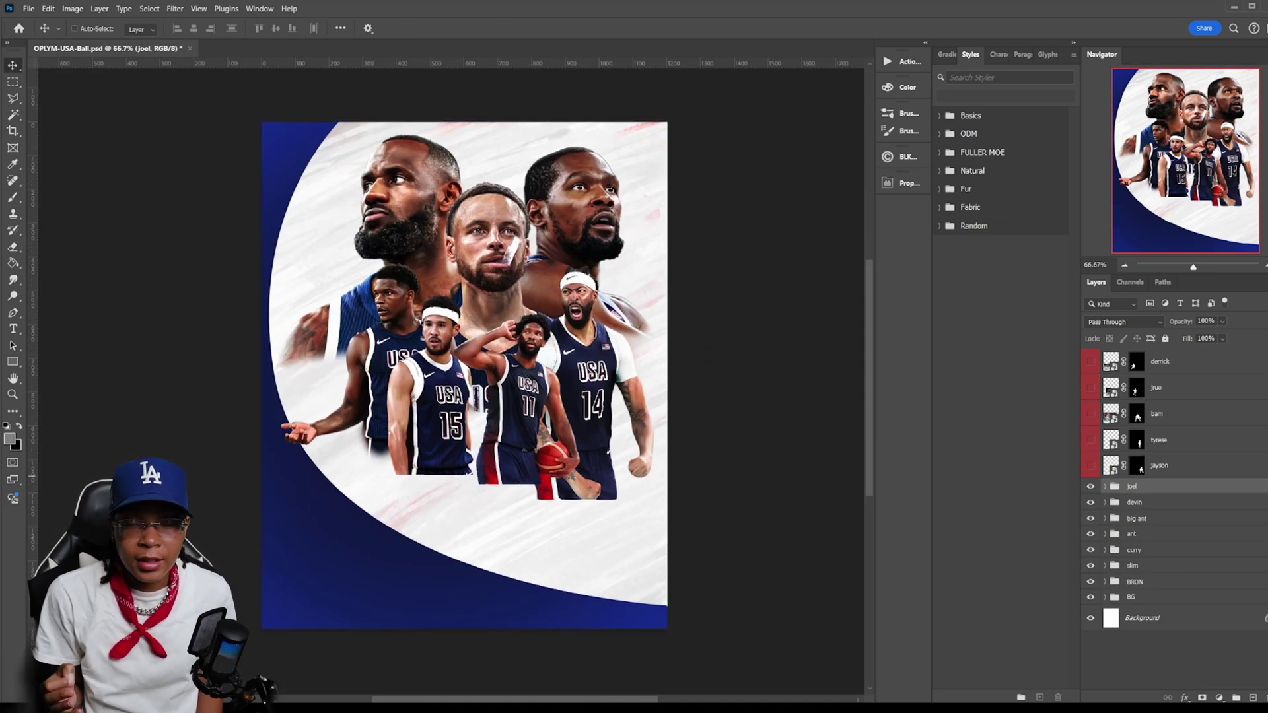
{"action": "left_click", "coordinate": [1091, 465]}
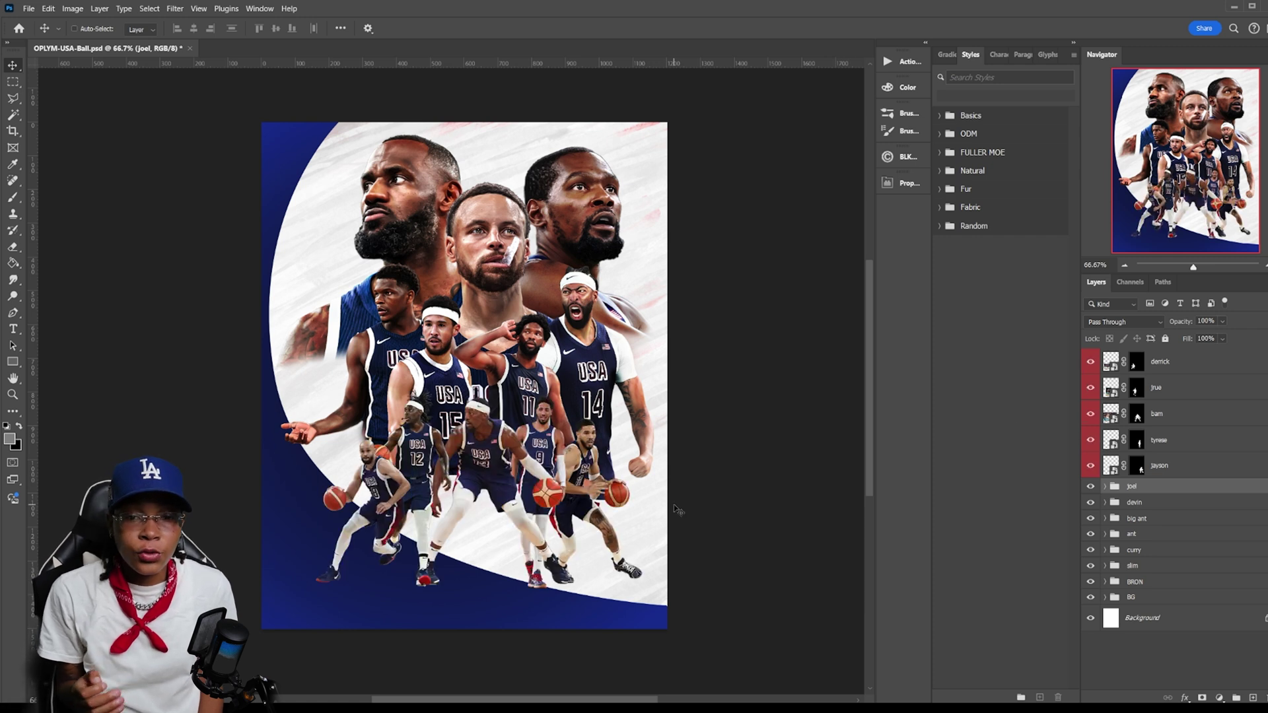
{"action": "scroll", "coordinate": [620, 424], "scroll_direction": "up", "scroll_amount": 4}
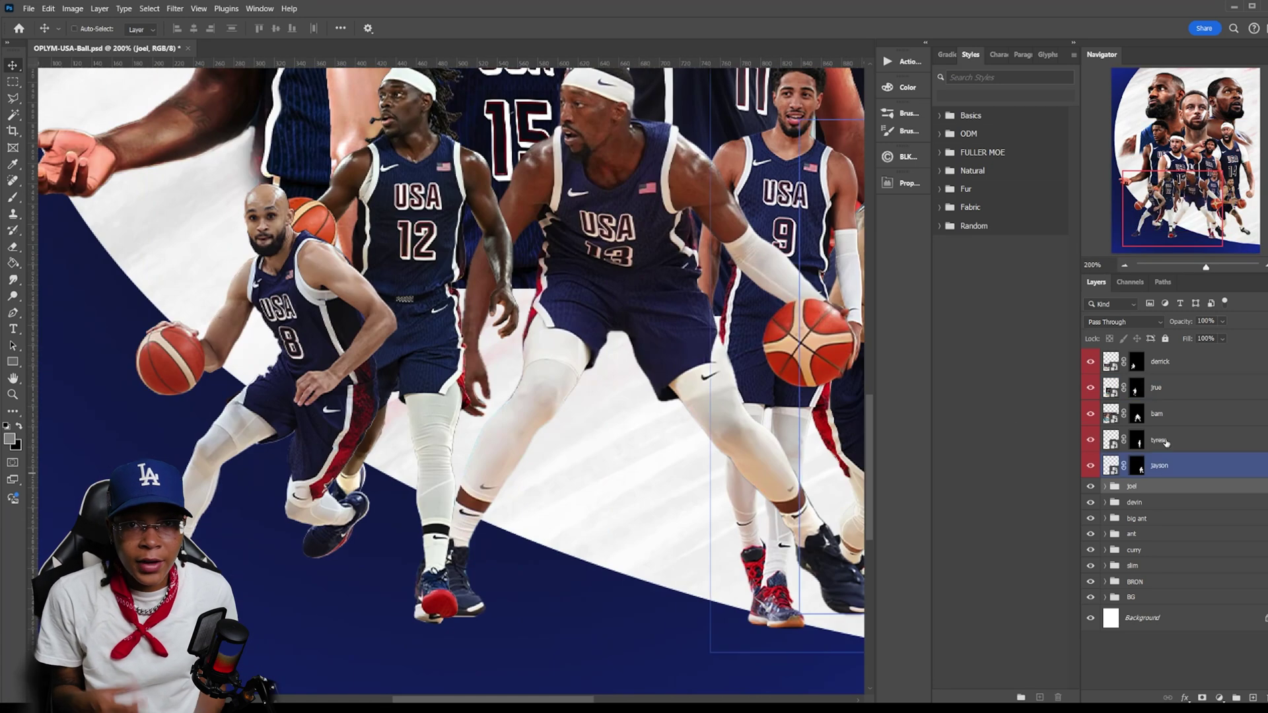
- Open the derrick layer in Camera Raw and set its curve to Highlights +22, Lights +21 and Shadows -16
{"action": "double_click", "coordinate": [1189, 362]}
{"action": "left_click", "coordinate": [1109, 230]}
{"action": "key", "text": "ctrl+shift+a"}
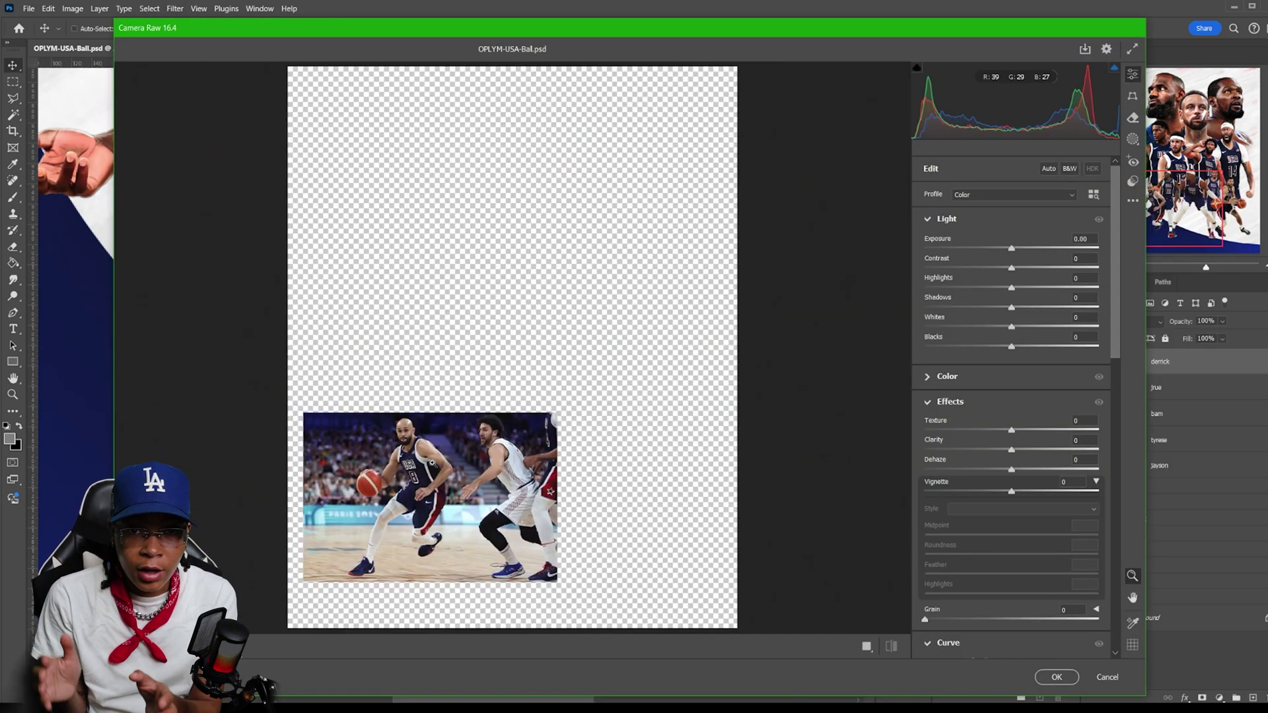
{"action": "scroll", "coordinate": [1055, 479], "scroll_direction": "down", "scroll_amount": 3}
{"action": "scroll", "coordinate": [1055, 478], "scroll_direction": "down", "scroll_amount": 2}
{"action": "left_click_drag", "start_coordinate": [1011, 459], "coordinate": [998, 459]}
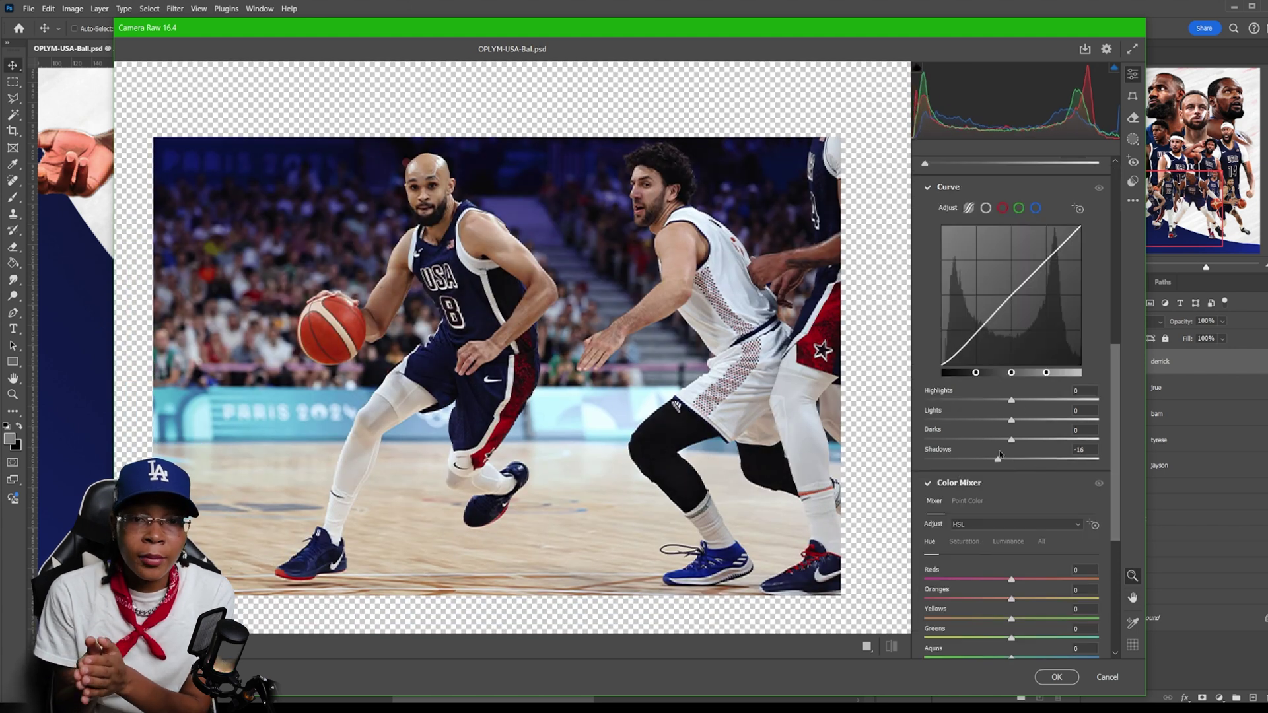
{"action": "left_click_drag", "start_coordinate": [1011, 400], "coordinate": [1030, 421]}
{"action": "scroll", "coordinate": [1011, 453], "scroll_direction": "down", "scroll_amount": 3}
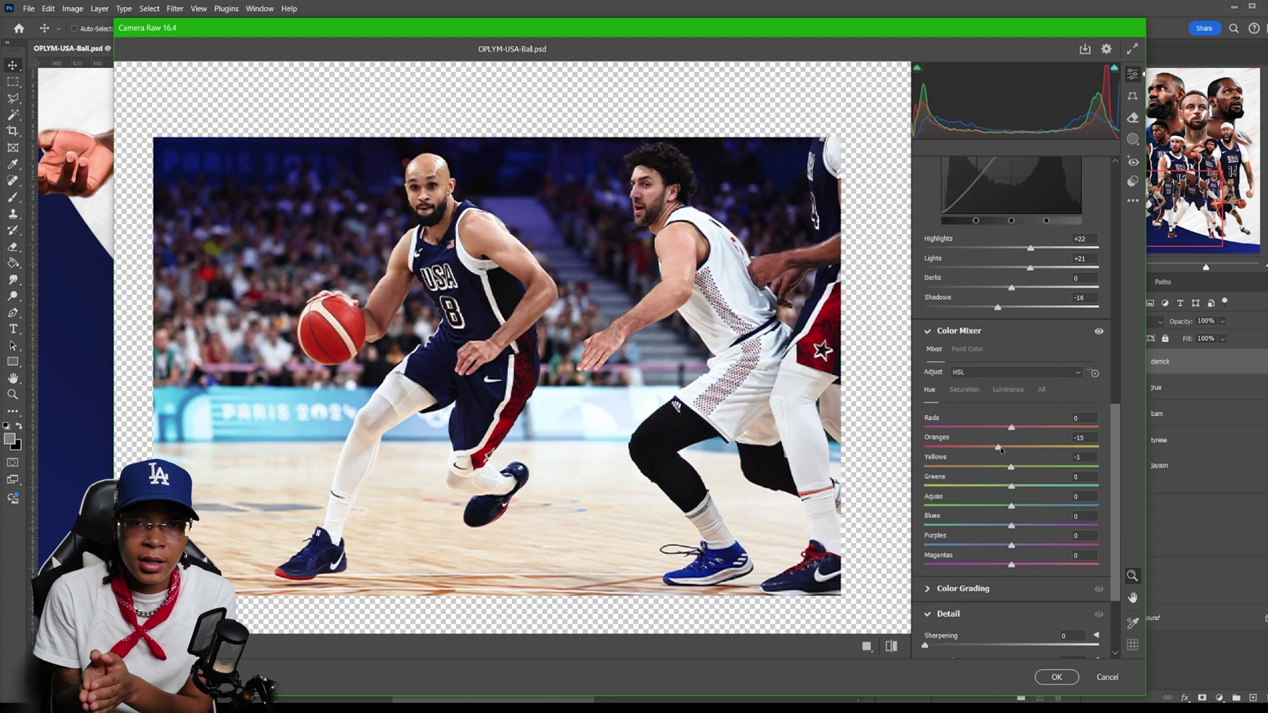
- Finish grading derrick in Camera Raw with sharpening 8 and noise reduction 28, plus texture +14 and clarity +12
{"action": "left_click_drag", "start_coordinate": [925, 520], "coordinate": [933, 521]}
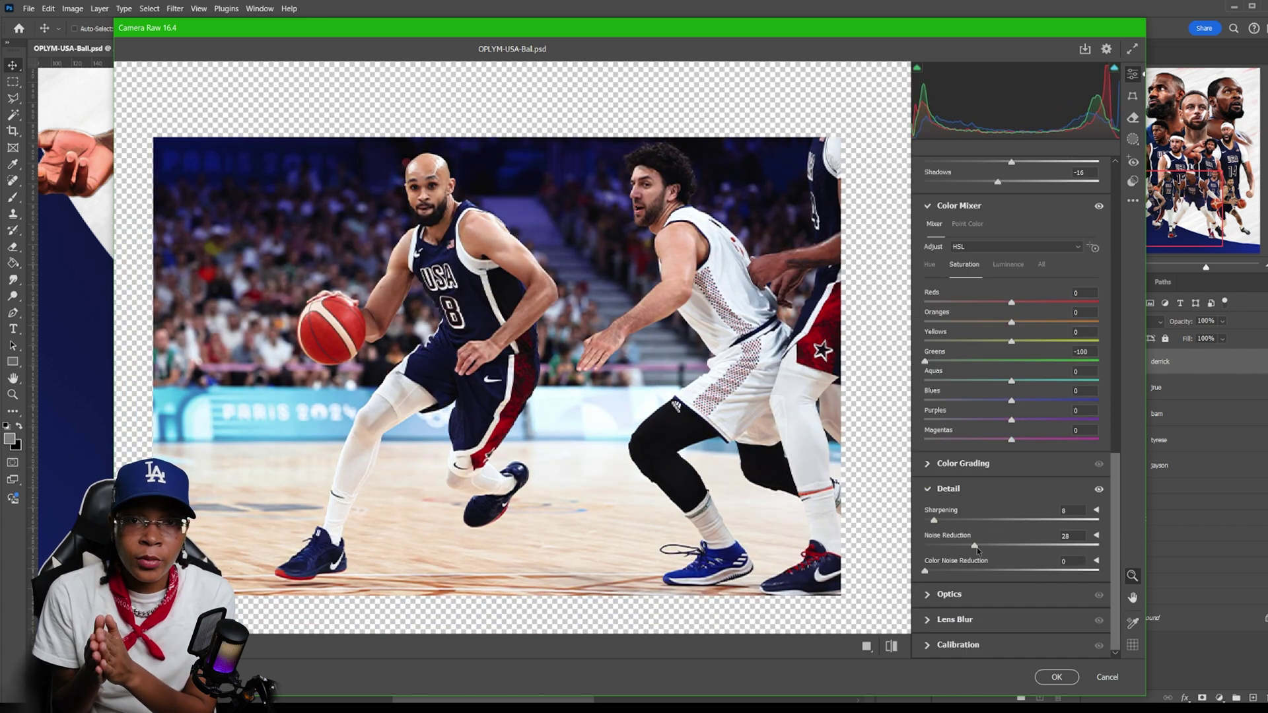
{"action": "scroll", "coordinate": [978, 550], "scroll_direction": "up", "scroll_amount": 10}
{"action": "left_click_drag", "start_coordinate": [1012, 400], "coordinate": [1024, 383]}
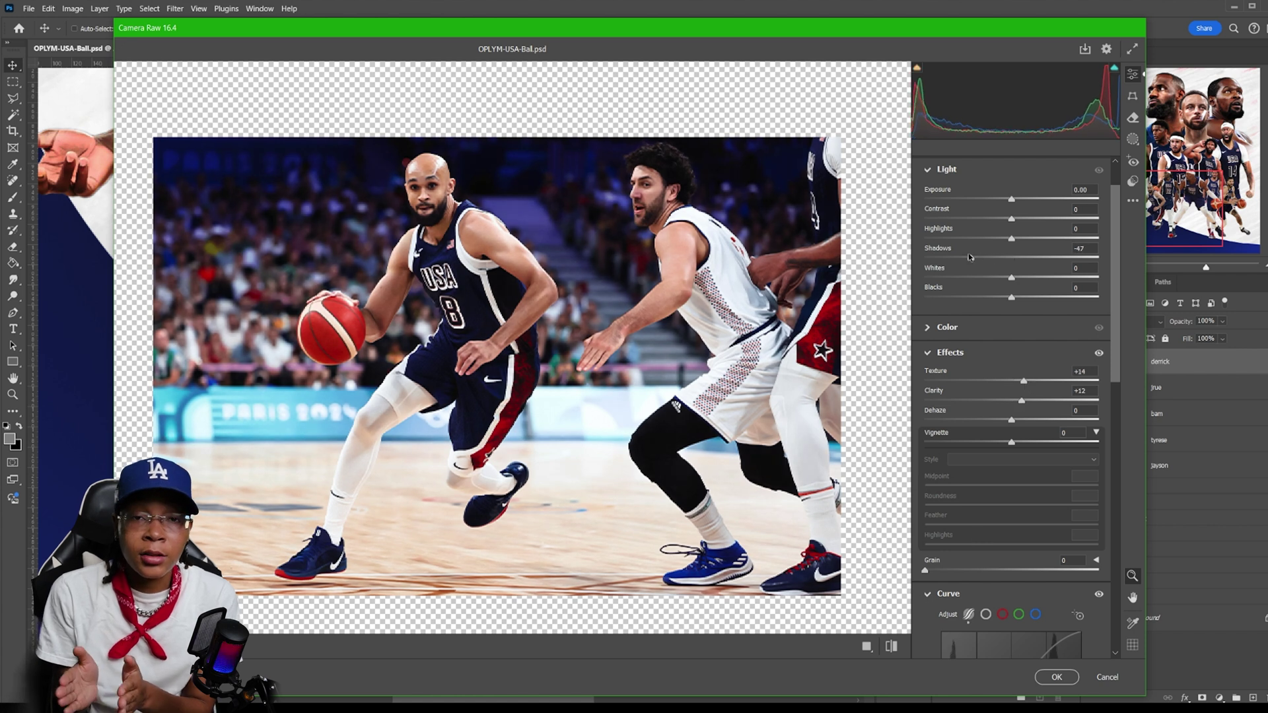
{"action": "left_click_drag", "start_coordinate": [970, 257], "coordinate": [1068, 257]}
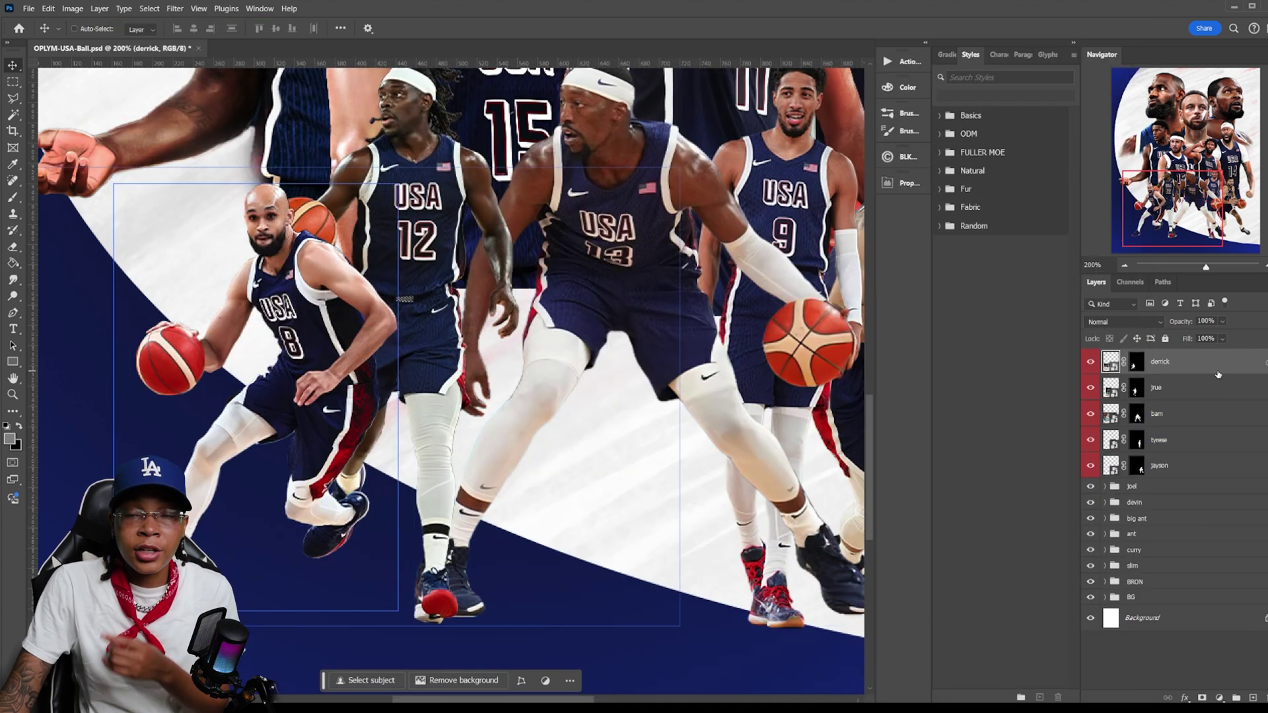
- Deepen the reds of derrick with a clipped Selective Color adjustment that raises Black, and group both layers as derrick
{"action": "left_click_drag", "start_coordinate": [779, 333], "coordinate": [788, 336]}
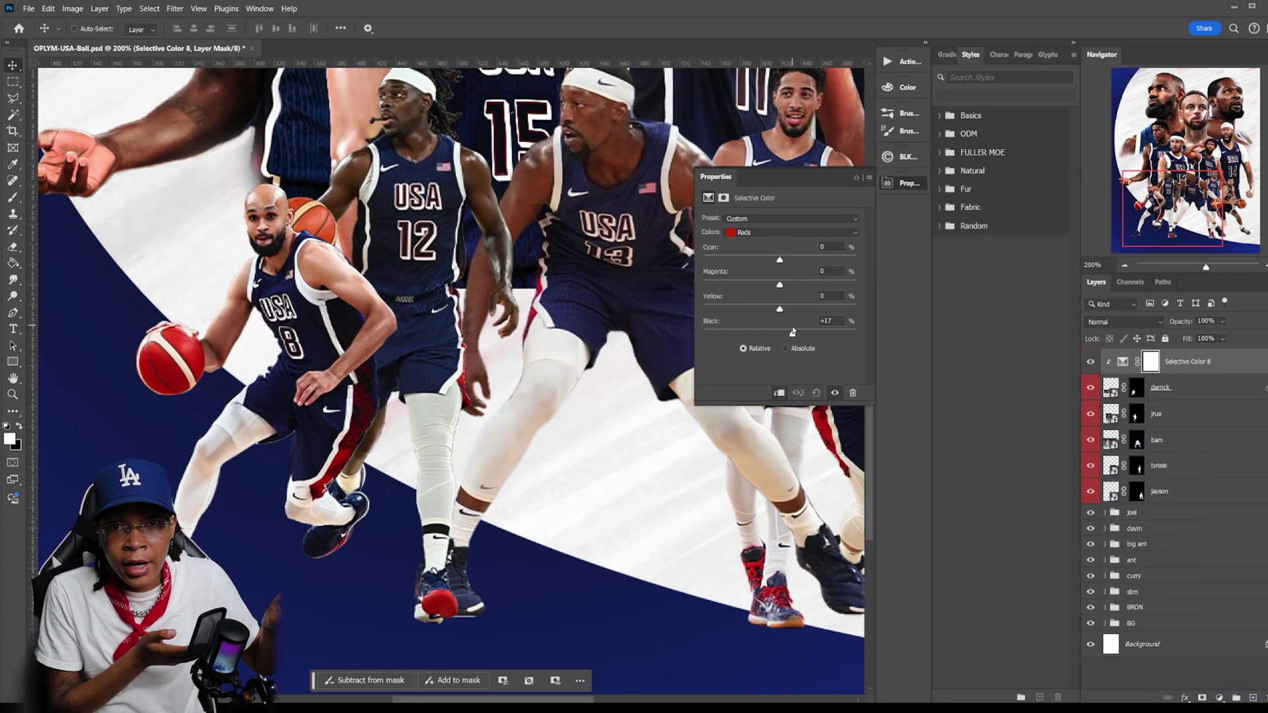
{"action": "left_click", "coordinate": [1215, 607]}
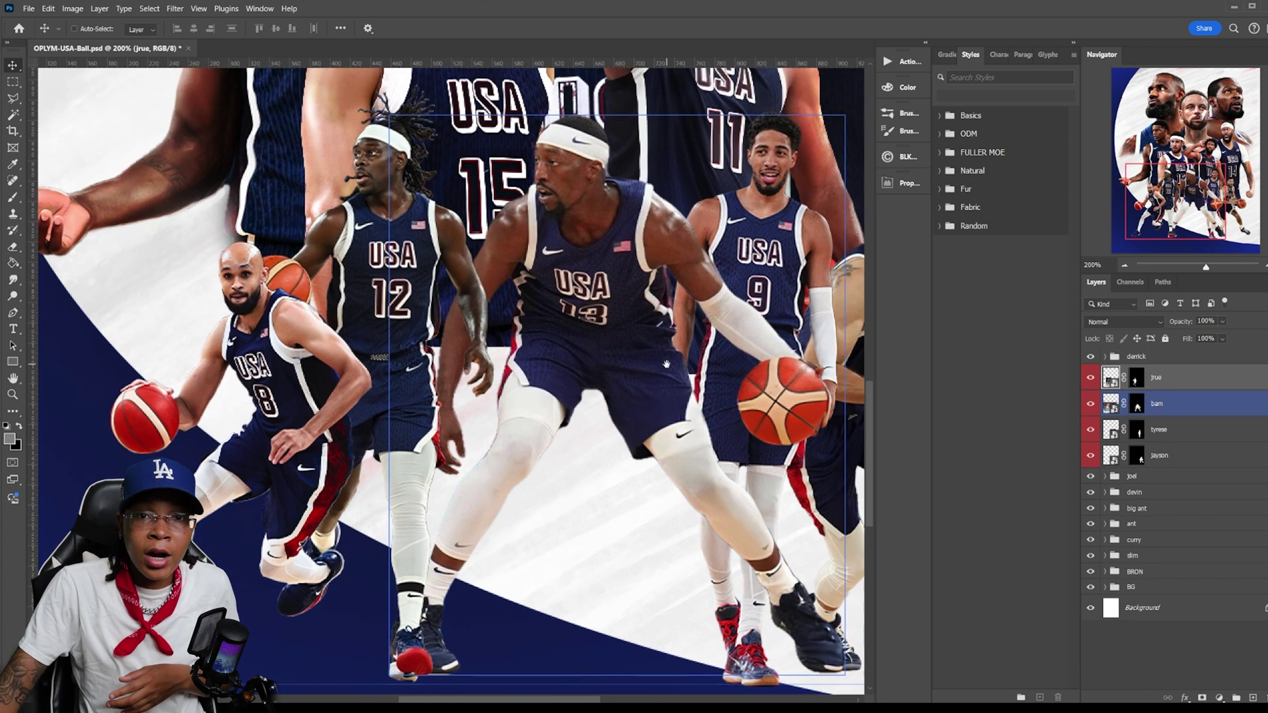
- Grade the jrue layer in Camera Raw with texture +12, clarity +14, curve Lights +15, Shadows -16 and greens saturation -100
{"action": "left_click", "coordinate": [175, 9]}
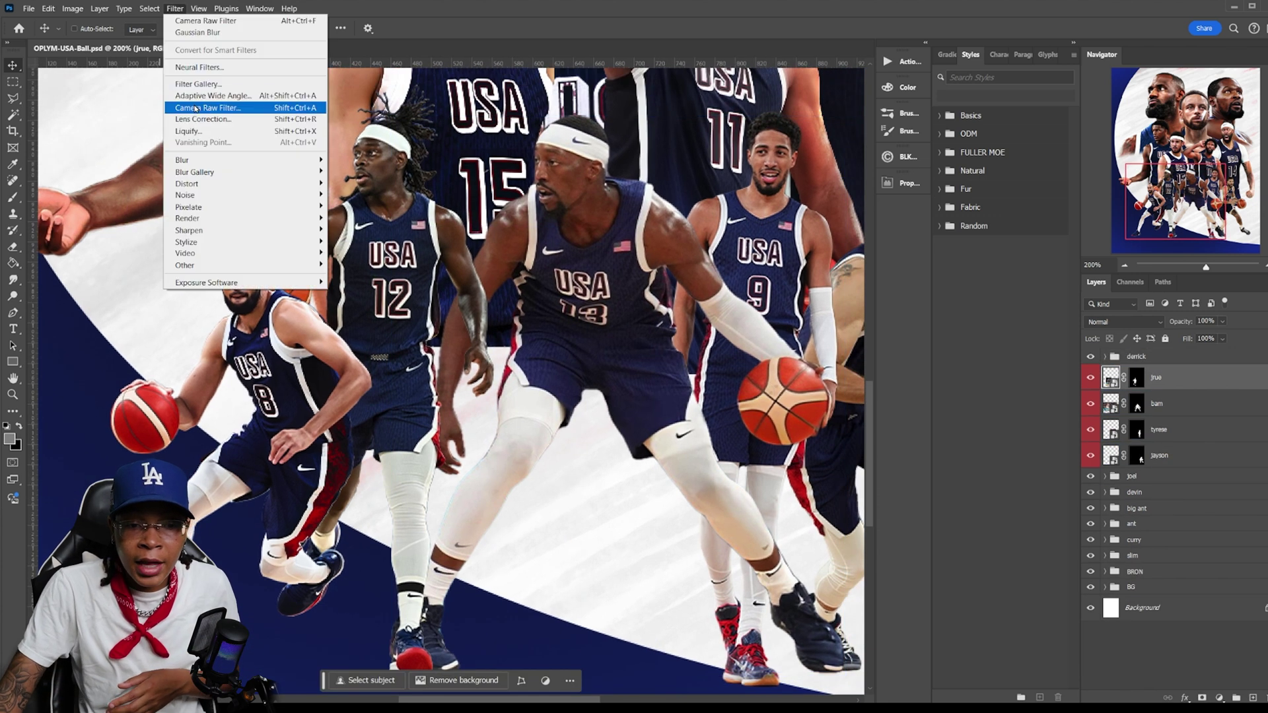
{"action": "left_click", "coordinate": [195, 108]}
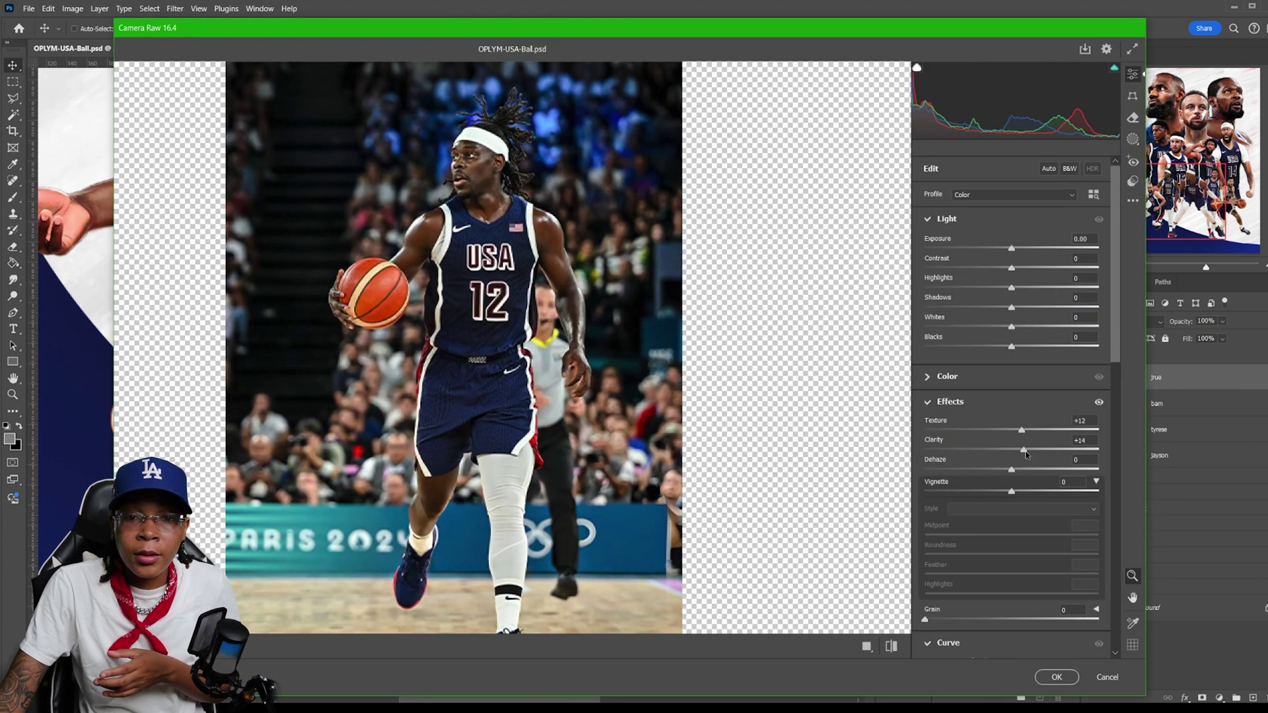
{"action": "scroll", "coordinate": [1027, 454], "scroll_direction": "down", "scroll_amount": 10}
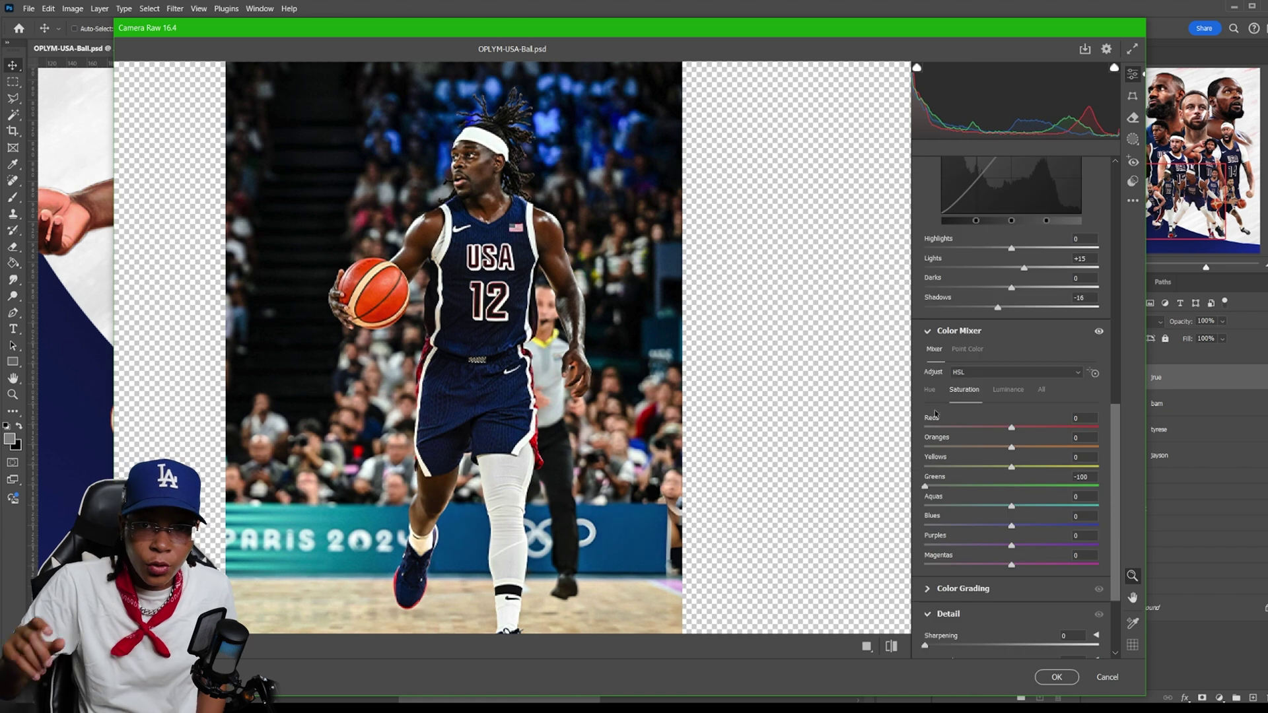
{"action": "scroll", "coordinate": [1010, 429], "scroll_direction": "down", "scroll_amount": 3}
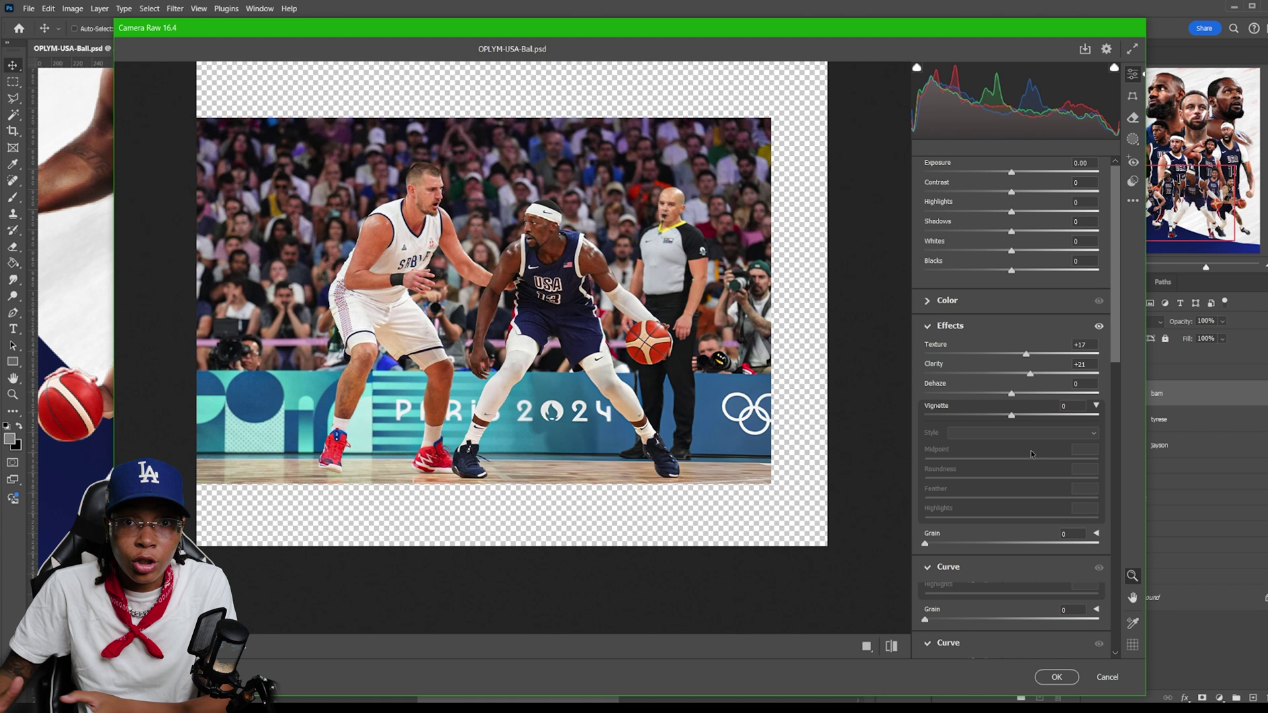
- Grade two player layers in Camera Raw: bam with texture +17 and clarity +21, and tyrese with clarity +19
{"action": "scroll", "coordinate": [1032, 454], "scroll_direction": "down", "scroll_amount": 10}
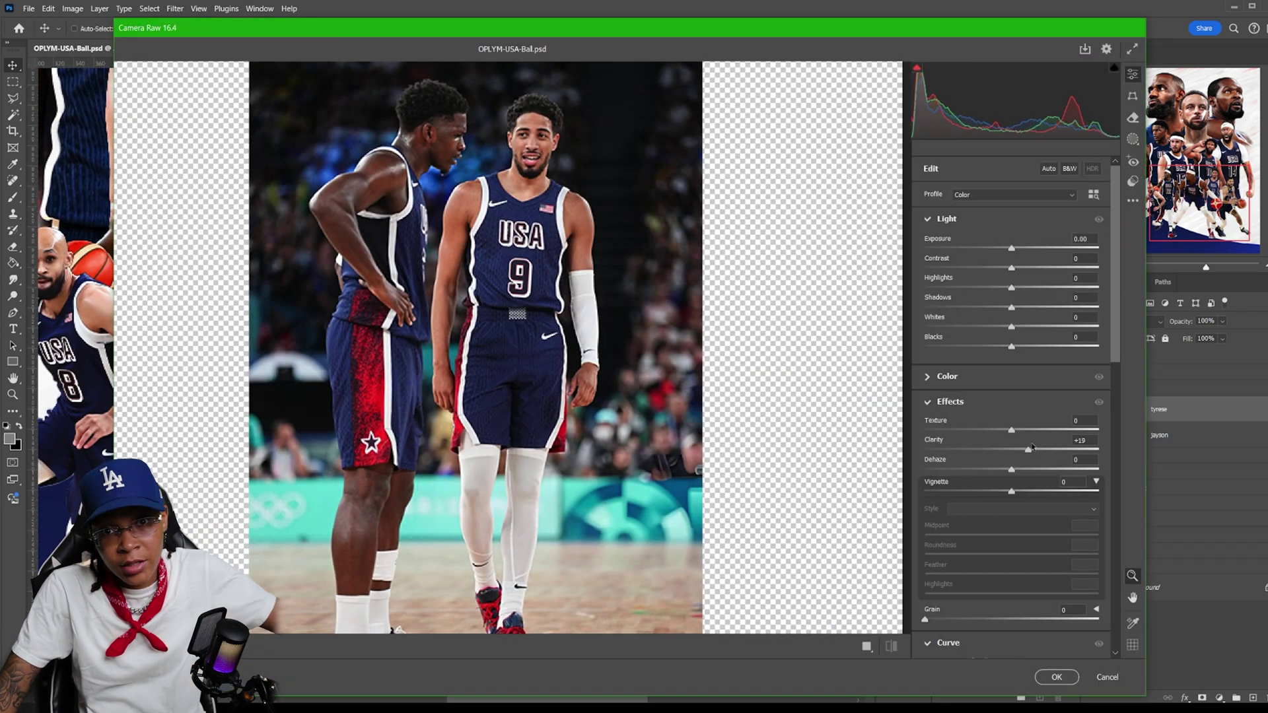
{"action": "scroll", "coordinate": [966, 489], "scroll_direction": "down", "scroll_amount": 10}
{"action": "scroll", "coordinate": [966, 488], "scroll_direction": "down", "scroll_amount": 3}
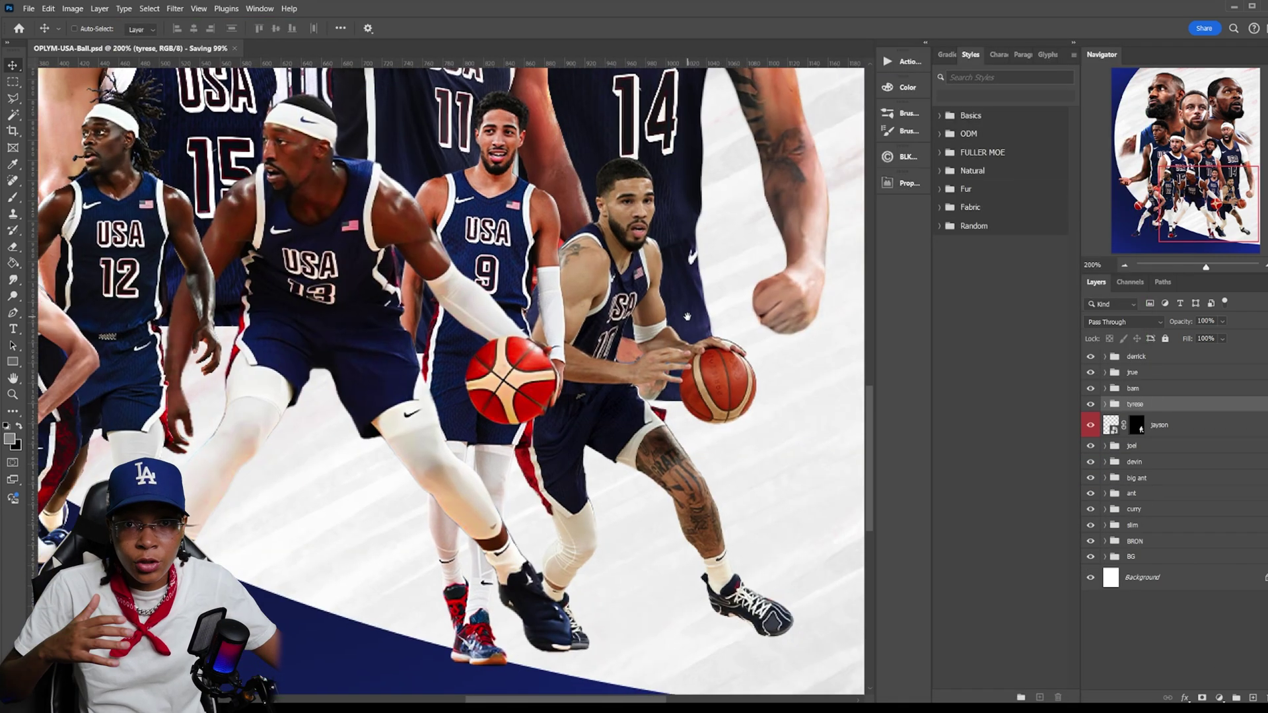
- Grade jayson in Camera Raw and add a Selective Color adjustment with Reds at Magenta +2, Yellow -4 and Black +38
{"action": "key", "text": "ctrl+shift+a"}
{"action": "scroll", "coordinate": [1014, 440], "scroll_direction": "down", "scroll_amount": 10}
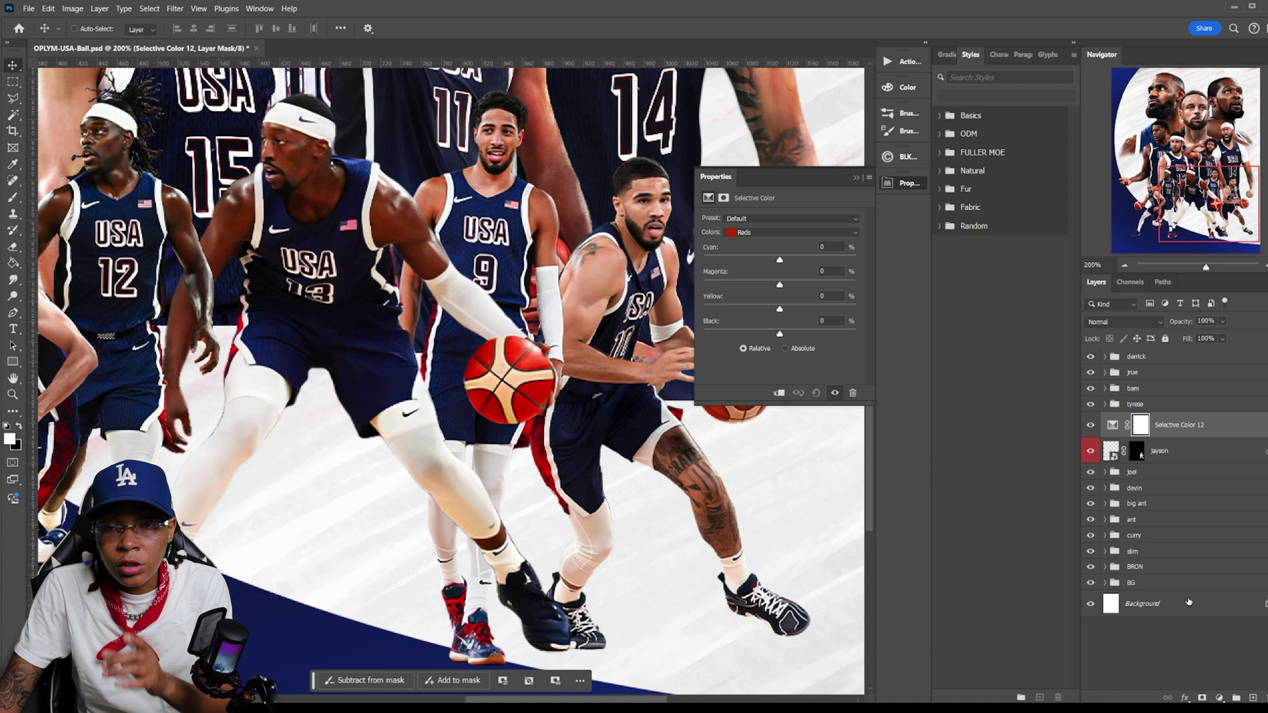
{"action": "left_click_drag", "start_coordinate": [780, 333], "coordinate": [804, 333]}
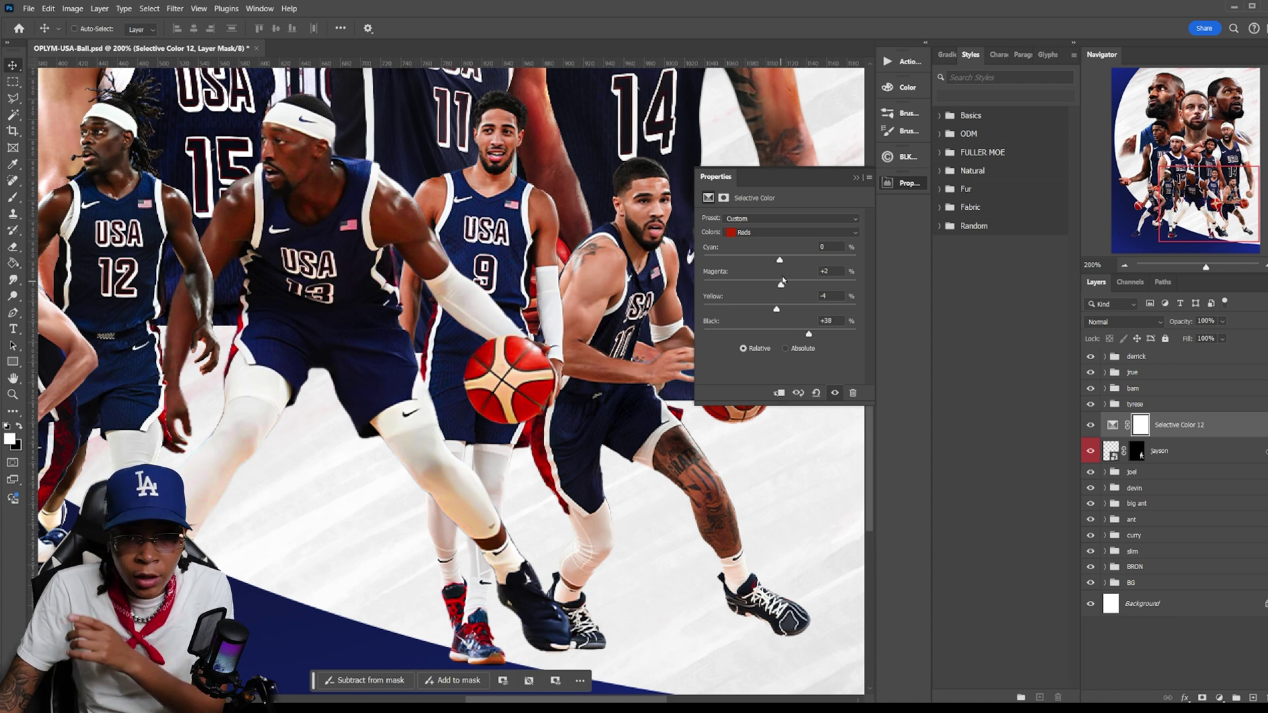
- Group the jayson layer with its Selective Color adjustment and name the group jayson
{"action": "left_click", "coordinate": [1163, 451], "text": "shift"}
{"action": "key", "text": "ctrl+g"}
{"action": "double_click", "coordinate": [1138, 420]}
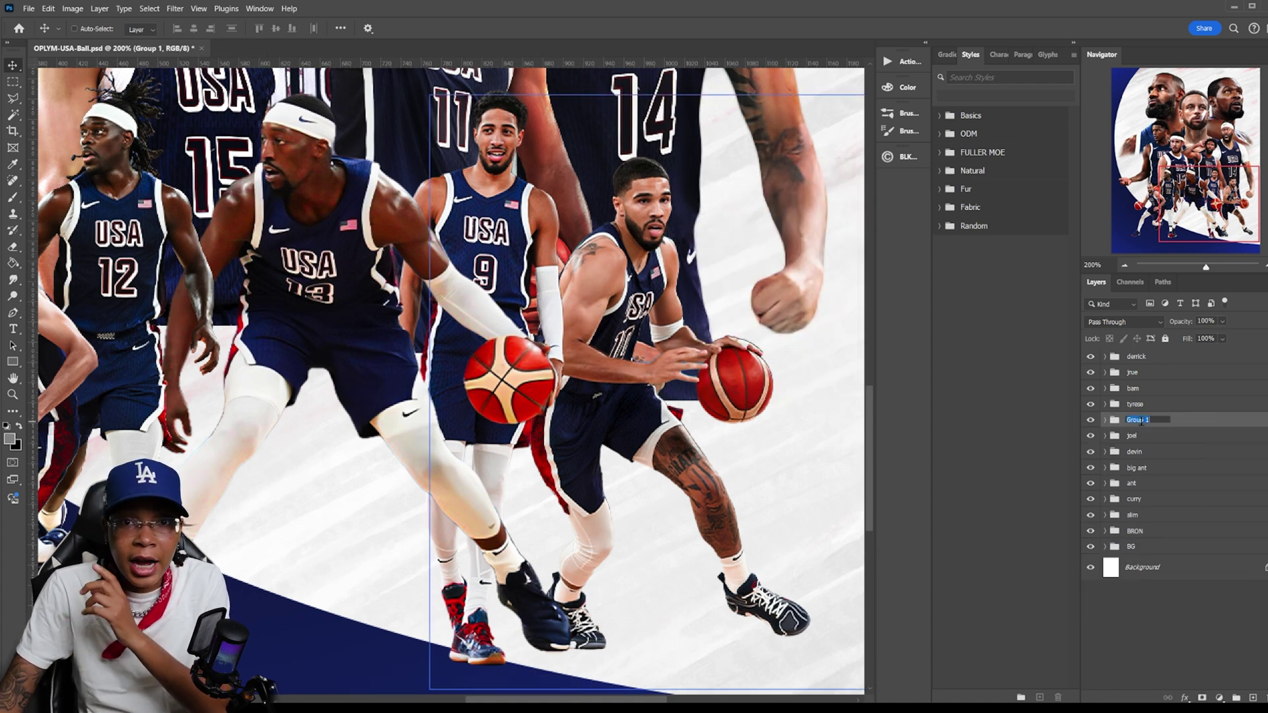
{"action": "key", "text": "ctrl+0"}
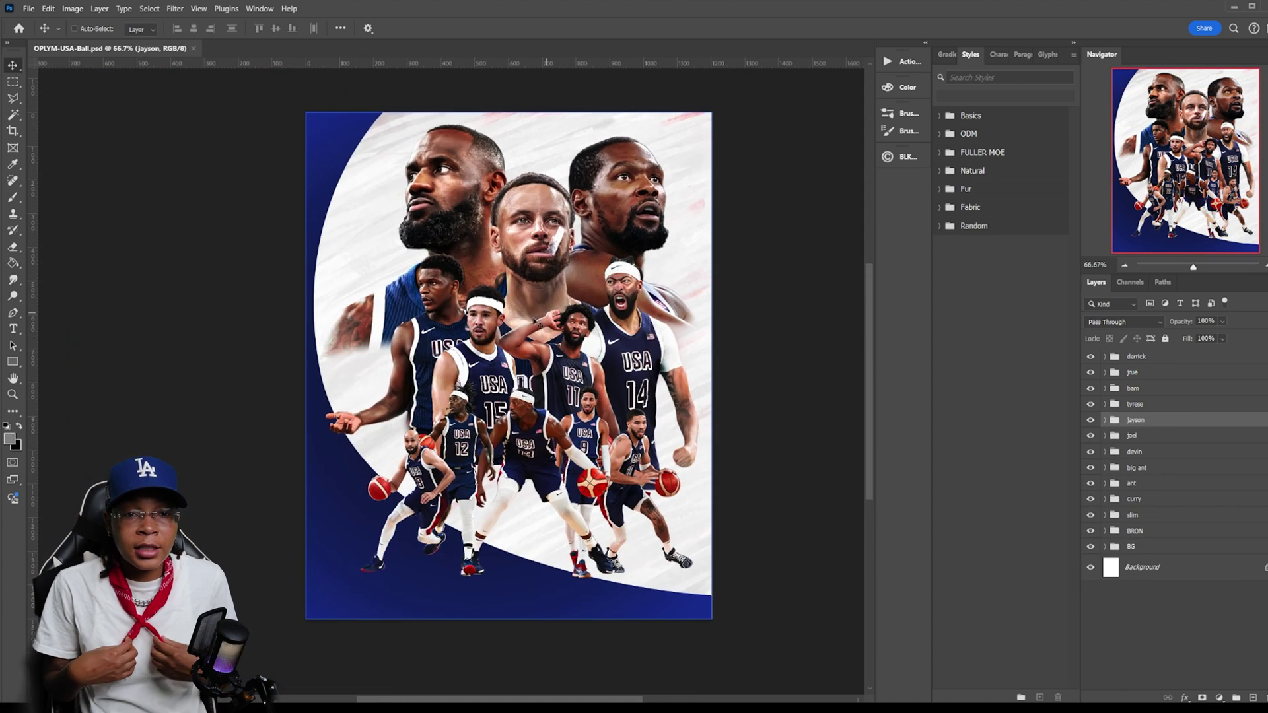
- Add layer masks to the devin, big ant and joel groups and paint black to hide the lower parts of each cutout
{"action": "left_click", "coordinate": [1134, 452]}
{"action": "left_click", "coordinate": [1202, 698]}
{"action": "key", "text": "b"}
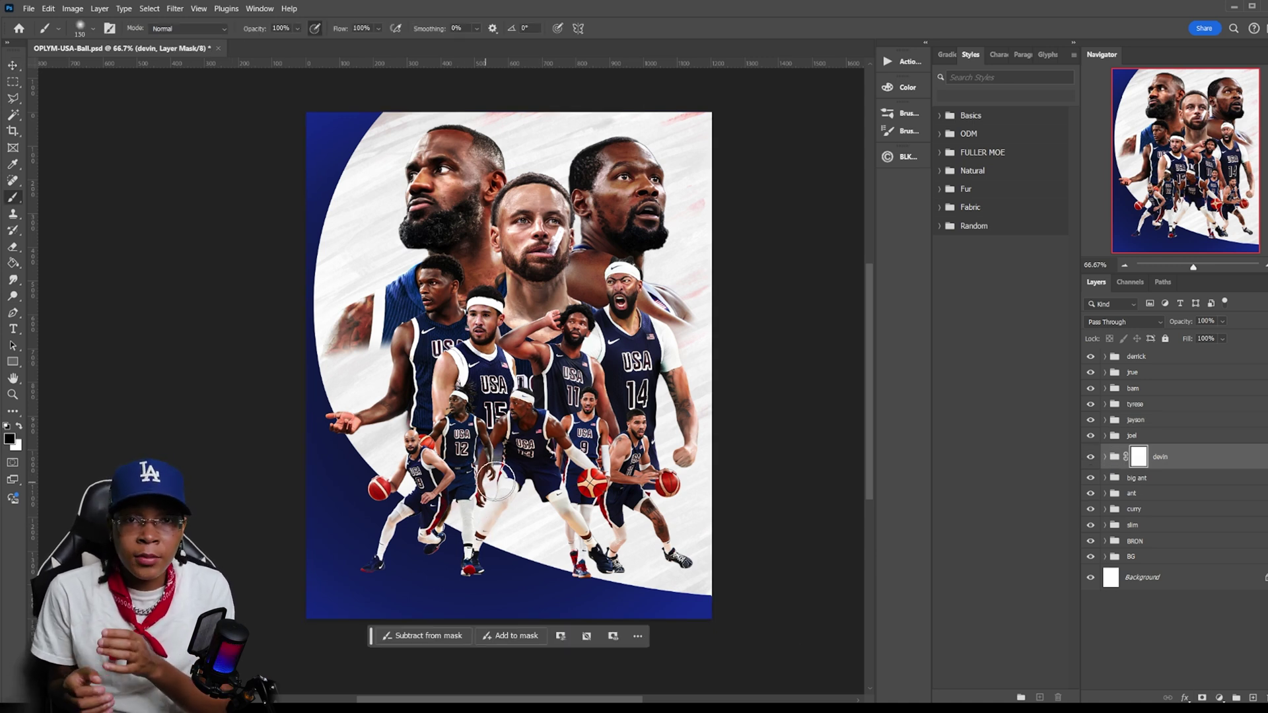
{"action": "left_click", "coordinate": [1132, 477]}
{"action": "left_click", "coordinate": [1202, 698]}
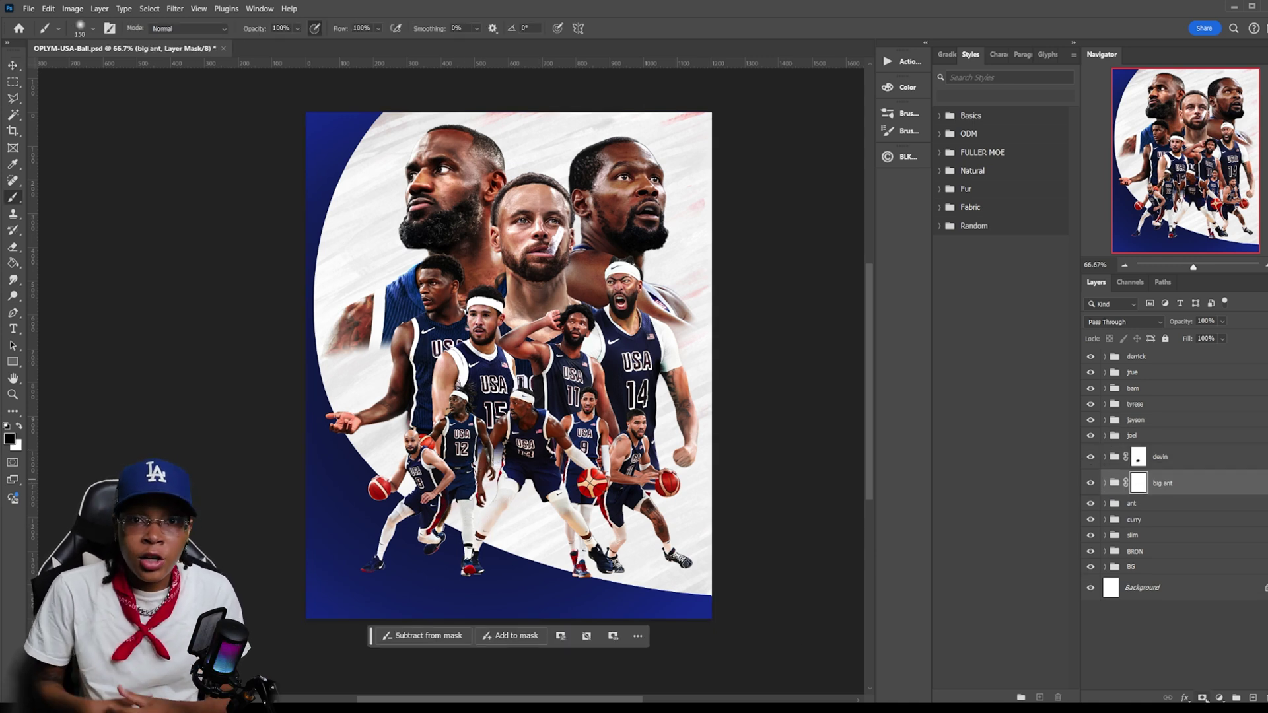
{"action": "key", "text": "alt+bracketright"}
{"action": "key", "text": "alt+bracketright"}
{"action": "key", "text": "v"}
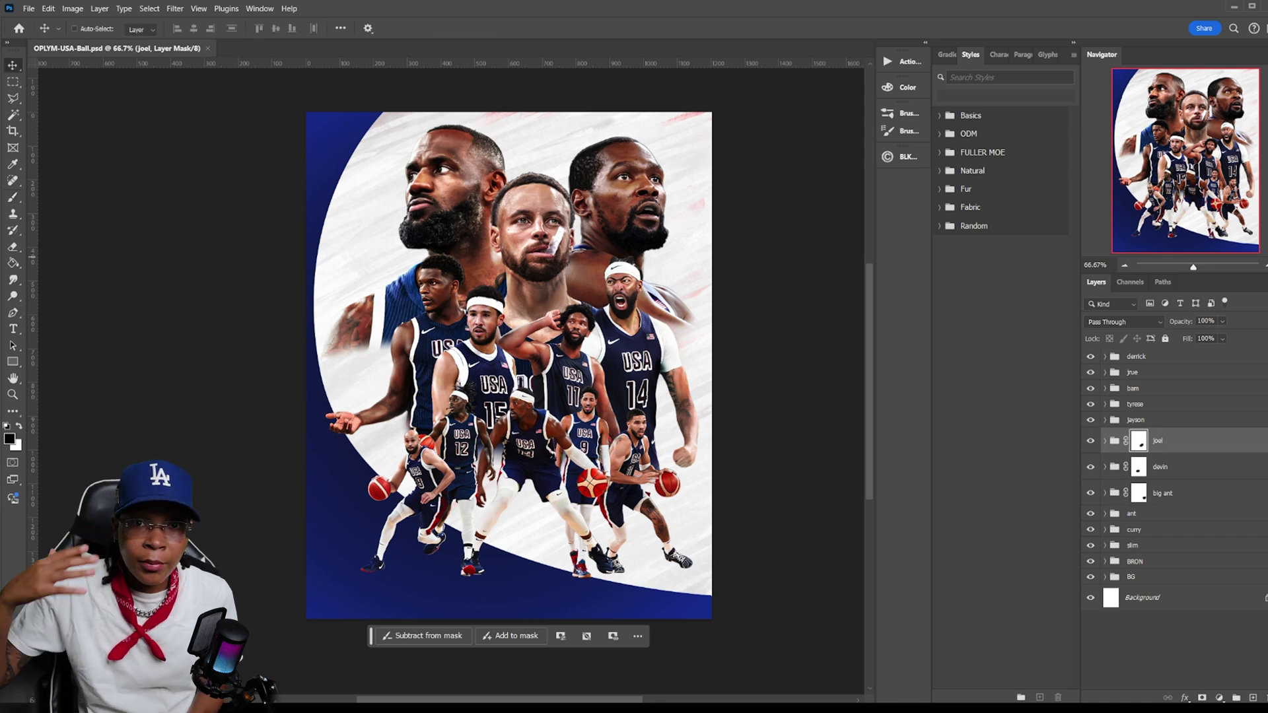
- Paint a soft blue glow on new Linear Dodge (Add) layers directly behind the big ant and devin groups
{"action": "key", "text": "b"}
{"action": "left_click", "coordinate": [41, 28]}
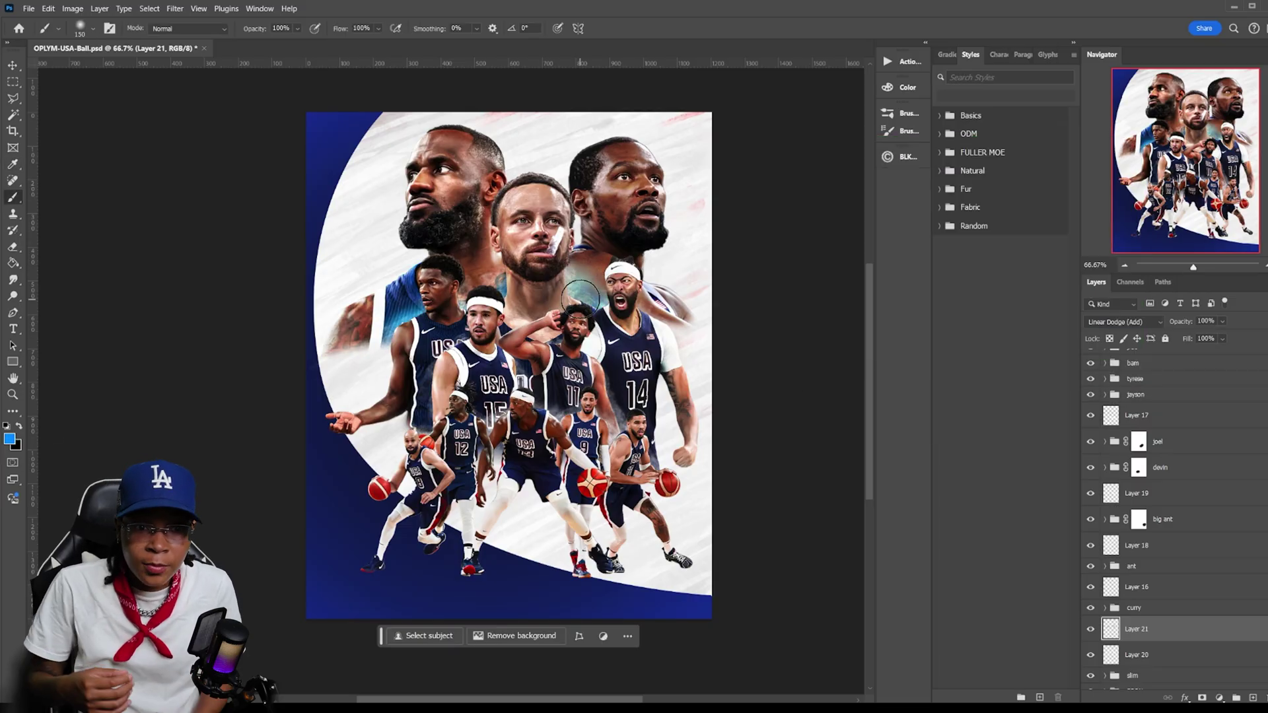
{"action": "key", "text": "ctrl+shift+alt+n"}
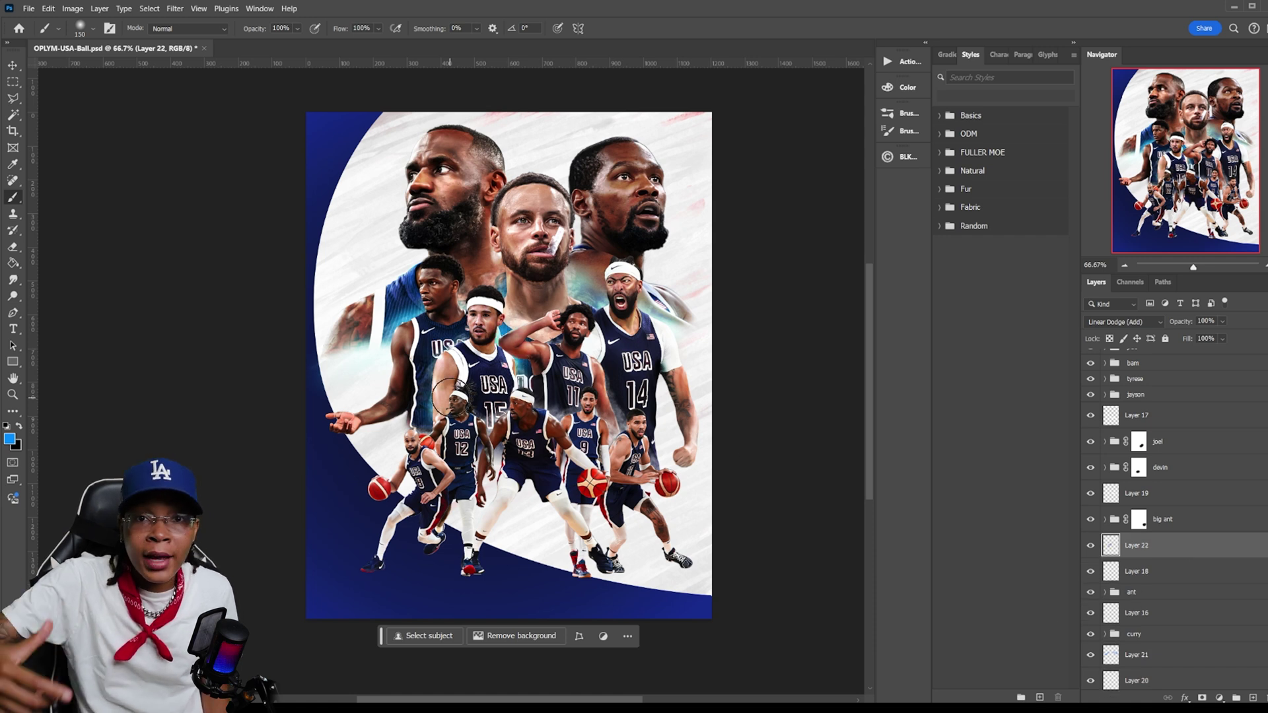
{"action": "left_click", "coordinate": [1136, 493]}
{"action": "key", "text": "ctrl+shift+alt+n"}
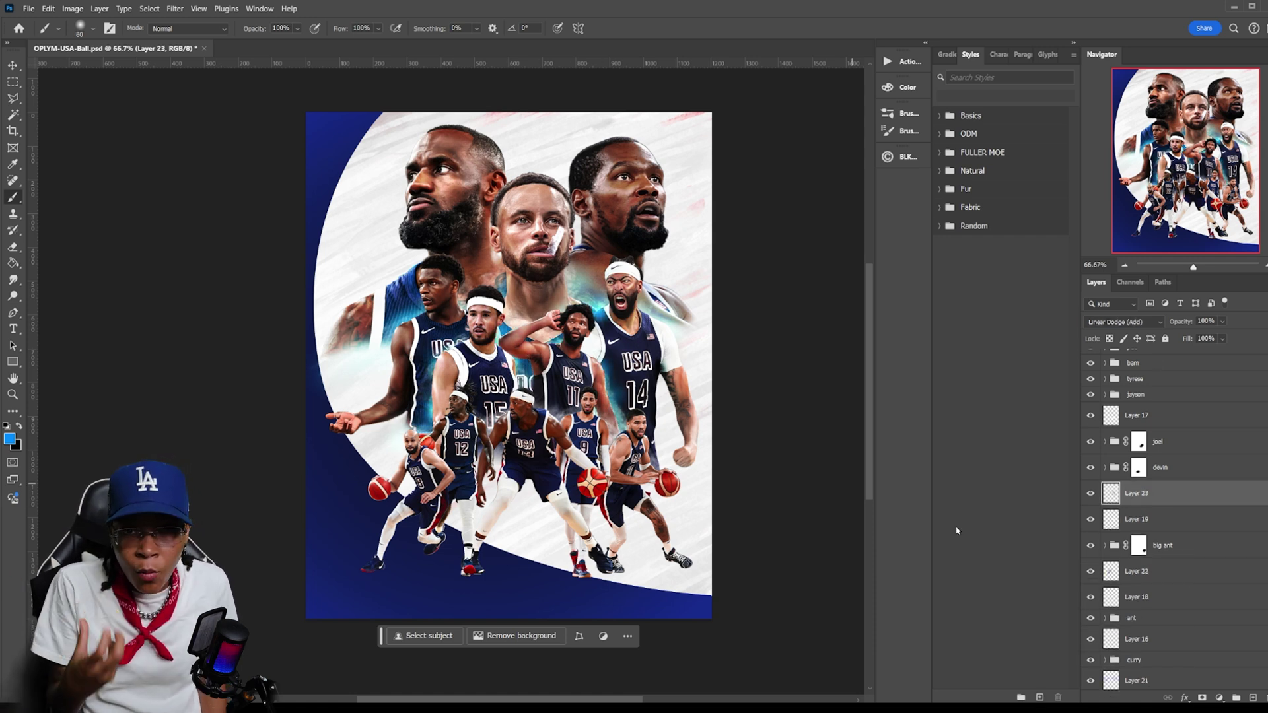
- Paint a blue Linear Dodge (Add) glow on a new layer directly behind the jayson group and set the brush flow to 87%
{"action": "left_click", "coordinate": [1136, 414]}
{"action": "key", "text": "ctrl+shift+alt+n"}
{"action": "key", "text": "shift+8"}
{"action": "key", "text": "shift+7"}
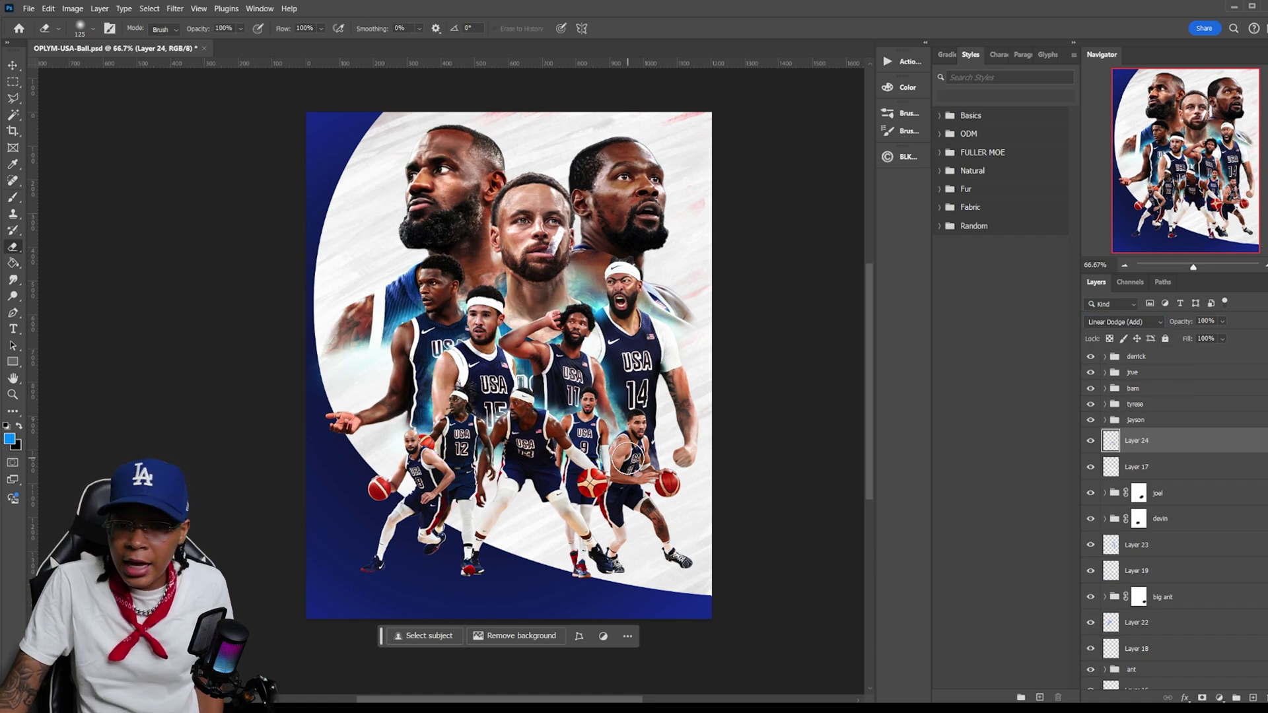
- Add blue-glow Linear Dodge (Add) layers directly behind the derrick, jrue, bam and tyrese groups
{"action": "left_click", "coordinate": [1255, 372]}
{"action": "key", "text": "ctrl+shift+alt+n"}
{"action": "left_click", "coordinate": [1182, 413]}
{"action": "key", "text": "ctrl+shift+alt+n"}
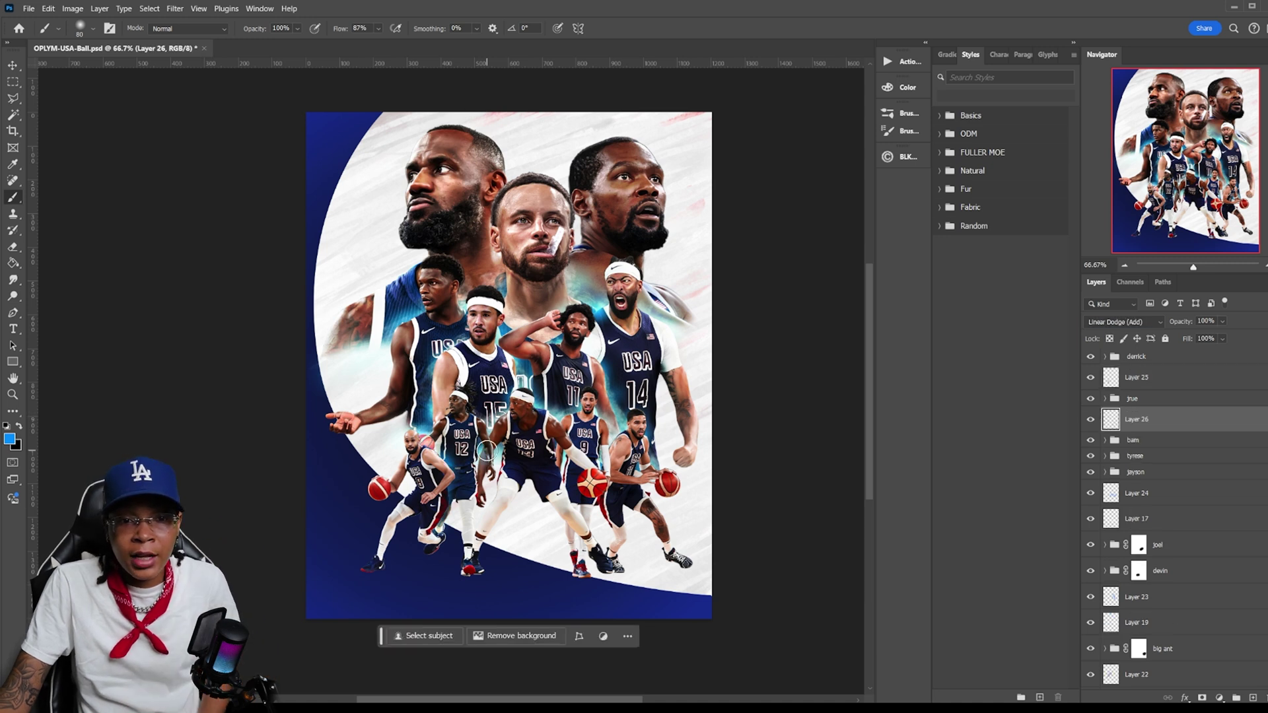
{"action": "left_click", "coordinate": [1115, 457]}
{"action": "key", "text": "ctrl+shift+alt+n"}
{"action": "left_click", "coordinate": [1126, 498]}
{"action": "key", "text": "ctrl+shift+alt+n"}
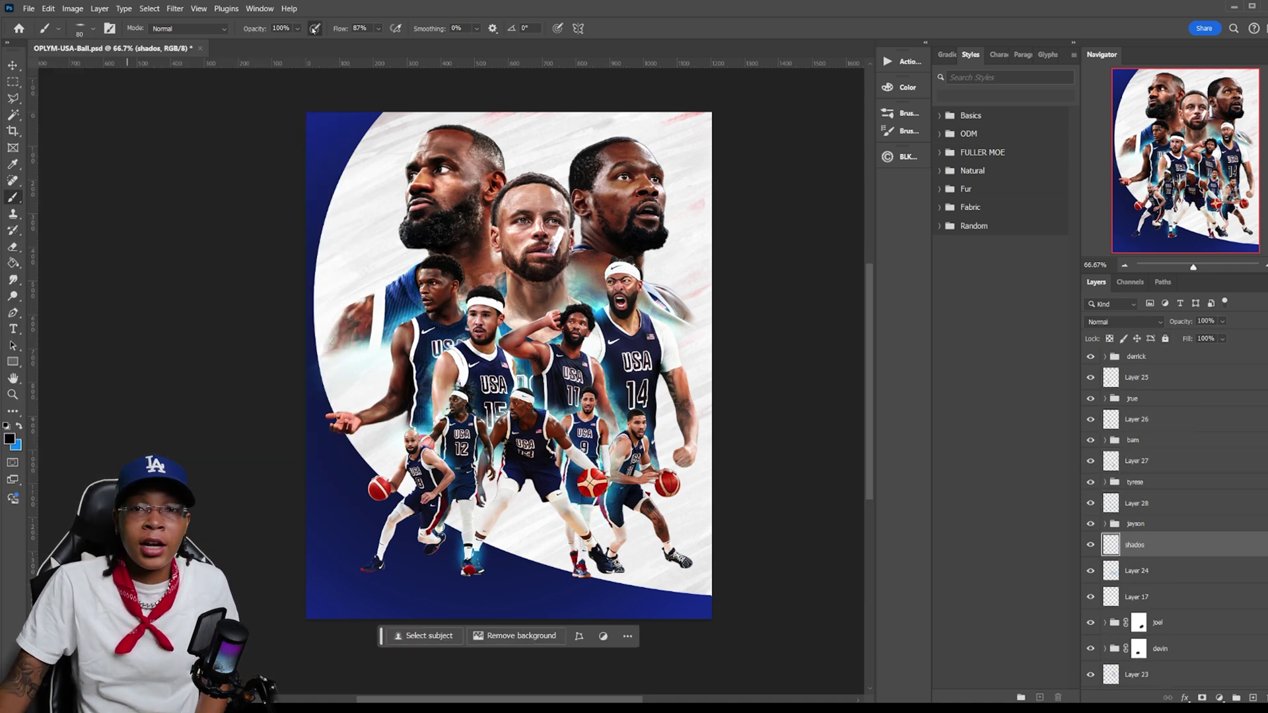
- Paint black contact shadows under the front players' shoes on the shados layer with a 30 px brush
{"action": "scroll", "coordinate": [394, 553], "scroll_direction": "up", "scroll_amount": 2}
{"action": "key", "text": "bracketleft"}
{"action": "key", "text": "bracketleft"}
{"action": "key", "text": "bracketleft"}
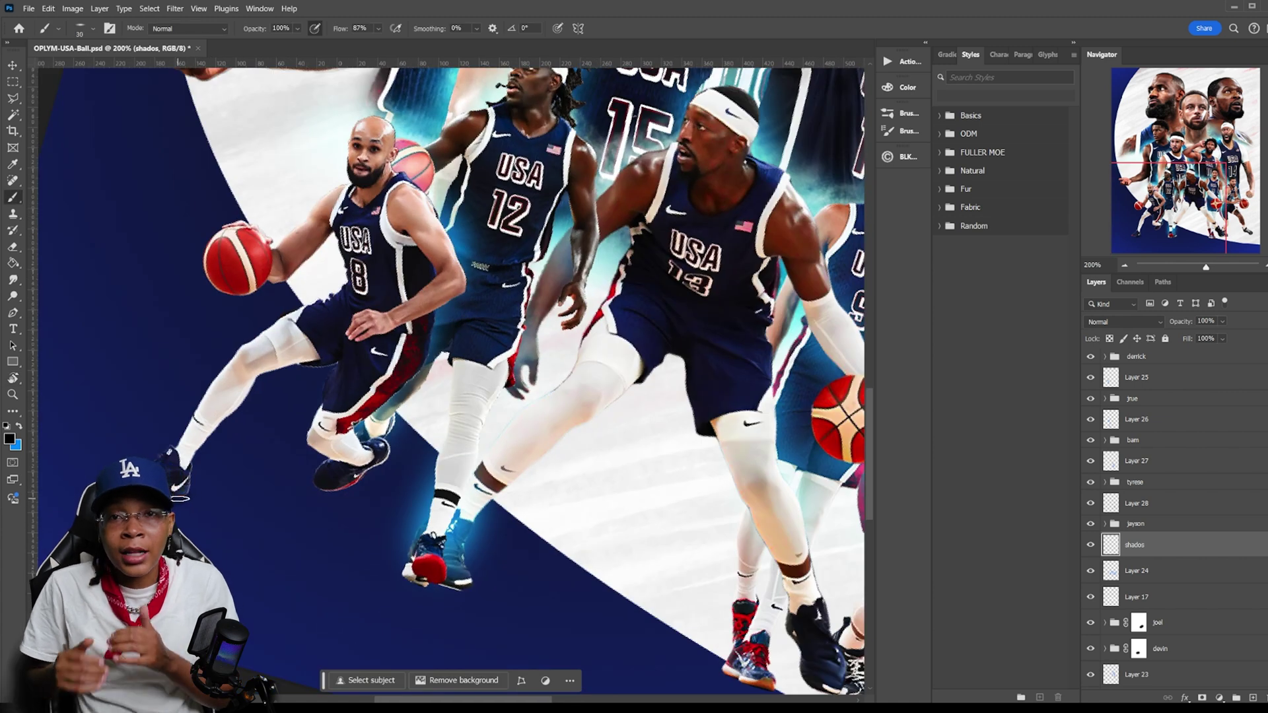
{"action": "scroll", "coordinate": [474, 584], "scroll_direction": "up", "scroll_amount": 2}
{"action": "scroll", "coordinate": [474, 592], "scroll_direction": "right", "scroll_amount": 6}
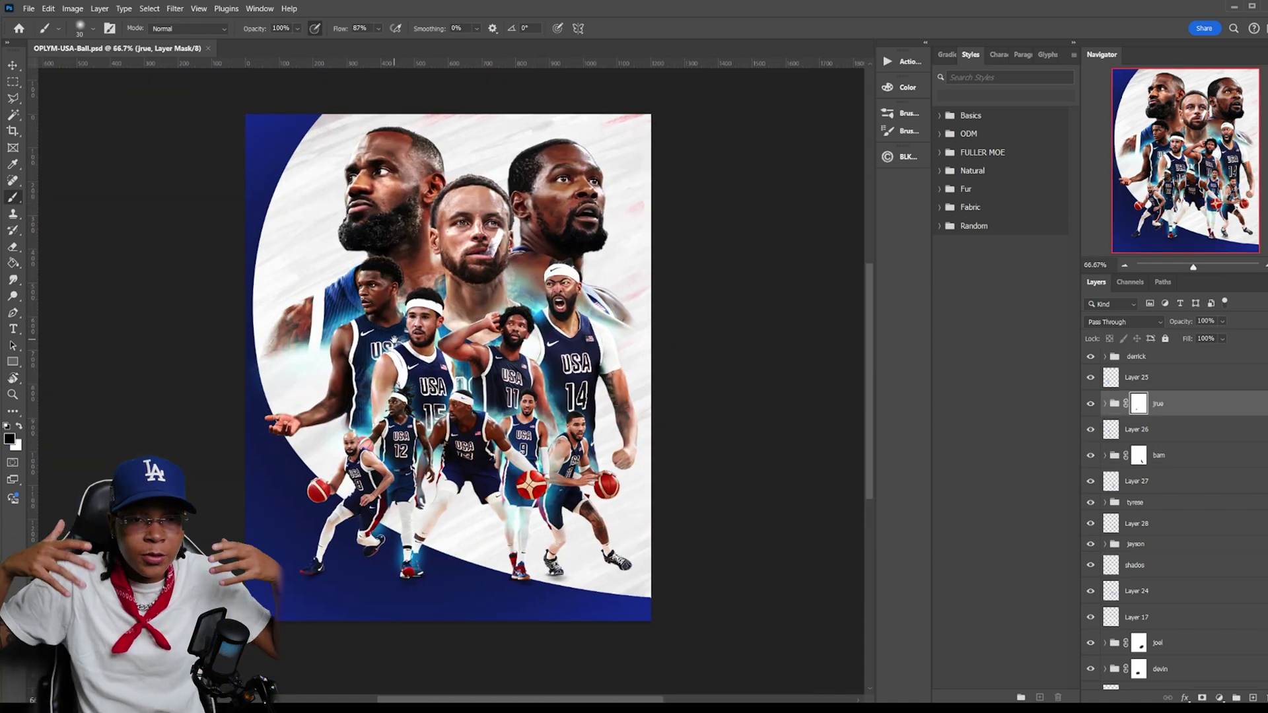
- Clip a blue Color Fill in Linear Dodge (Add) to the curry group, adjust its Blend If and paint light through a black mask
{"action": "left_click", "coordinate": [1214, 699]}
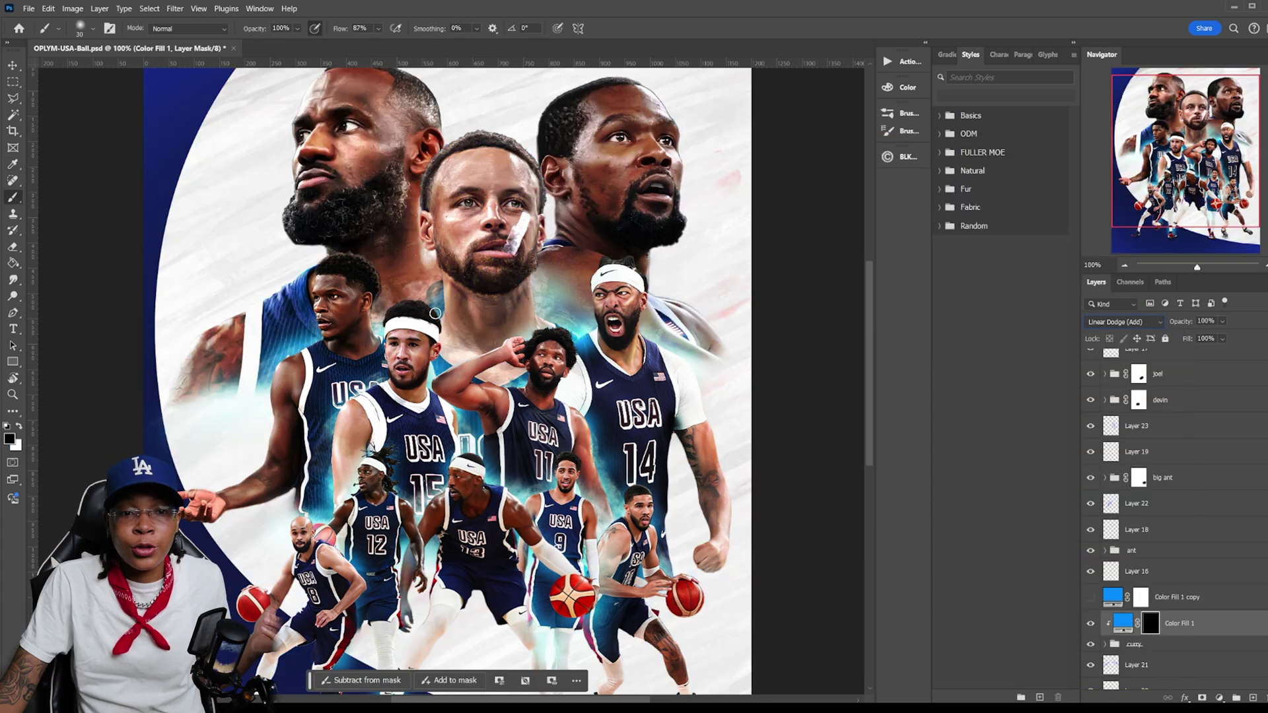
{"action": "double_click", "coordinate": [1189, 622]}
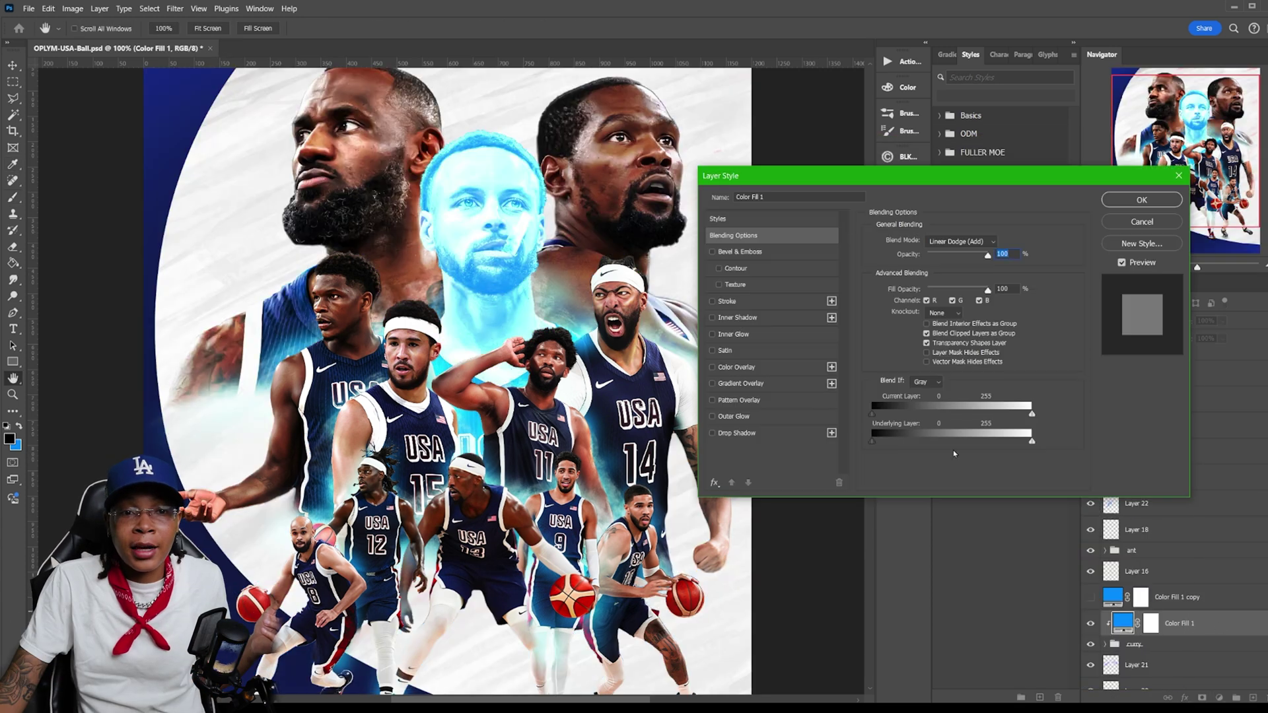
{"action": "key", "text": "Escape"}
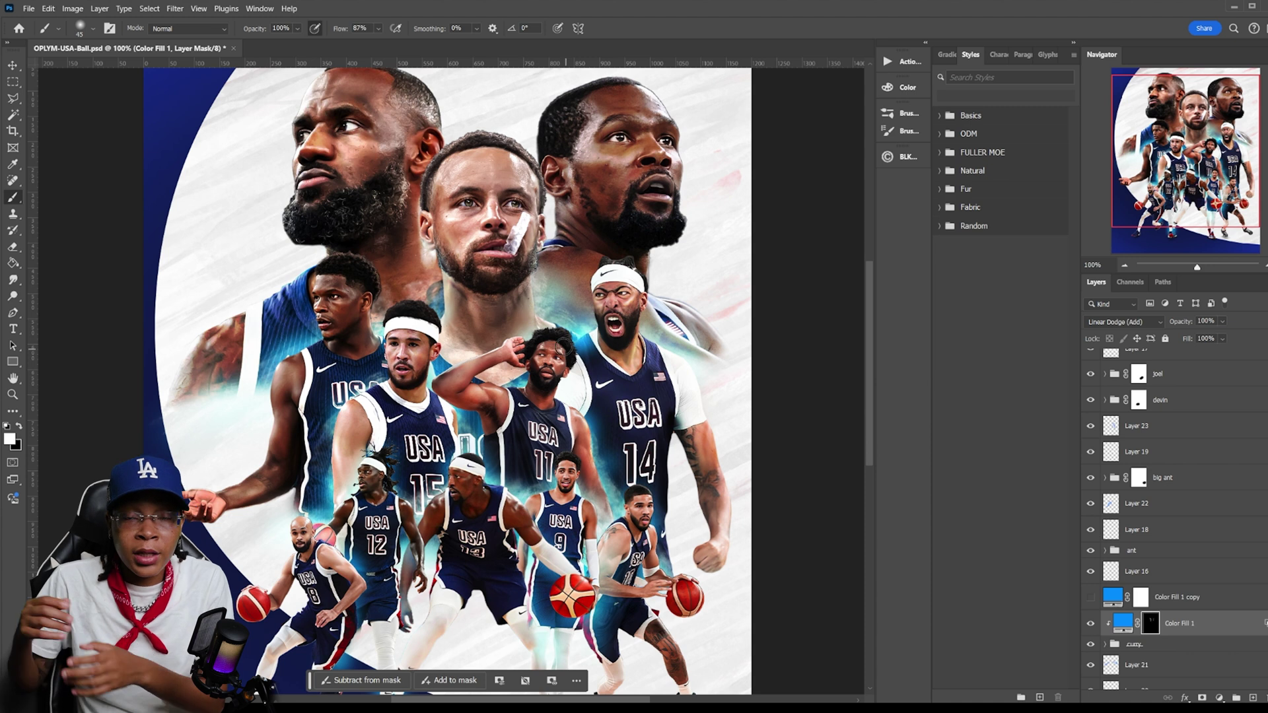
- Stack a duplicate of the clipped blue Color Fill on the curry group and disable its layer mask
{"action": "right_click", "coordinate": [1123, 597]}
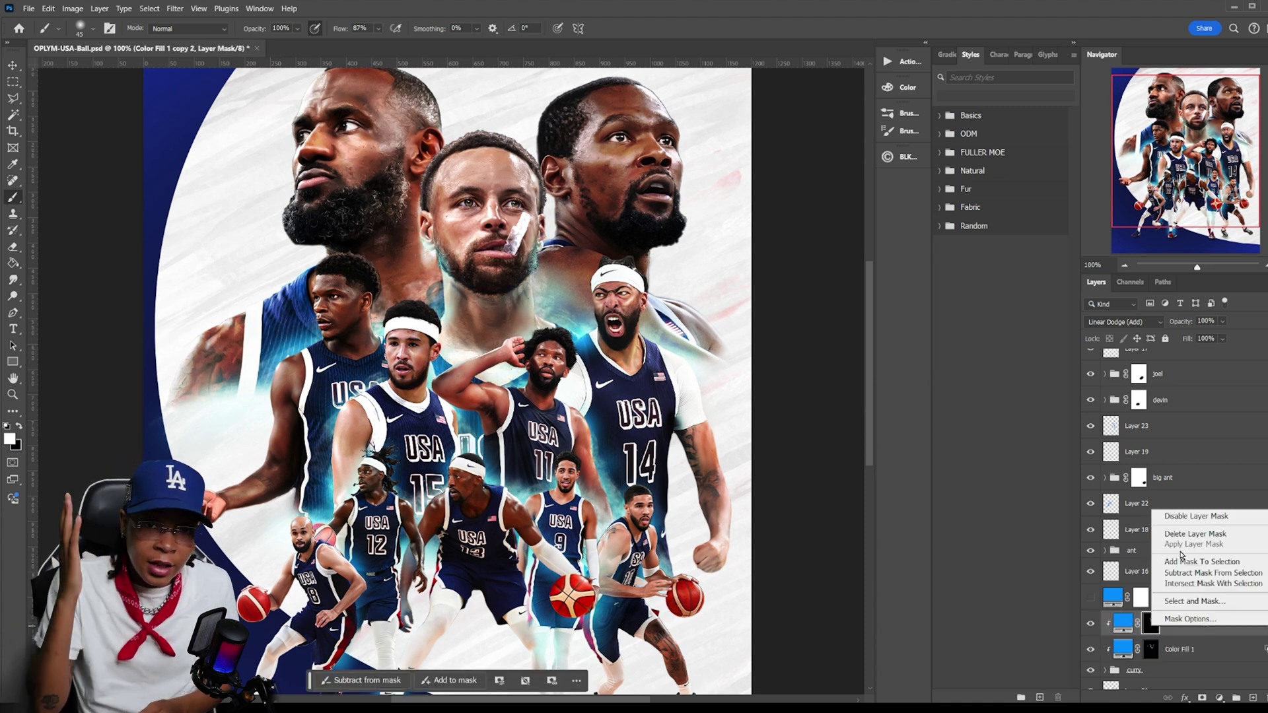
{"action": "left_click", "coordinate": [1169, 510]}
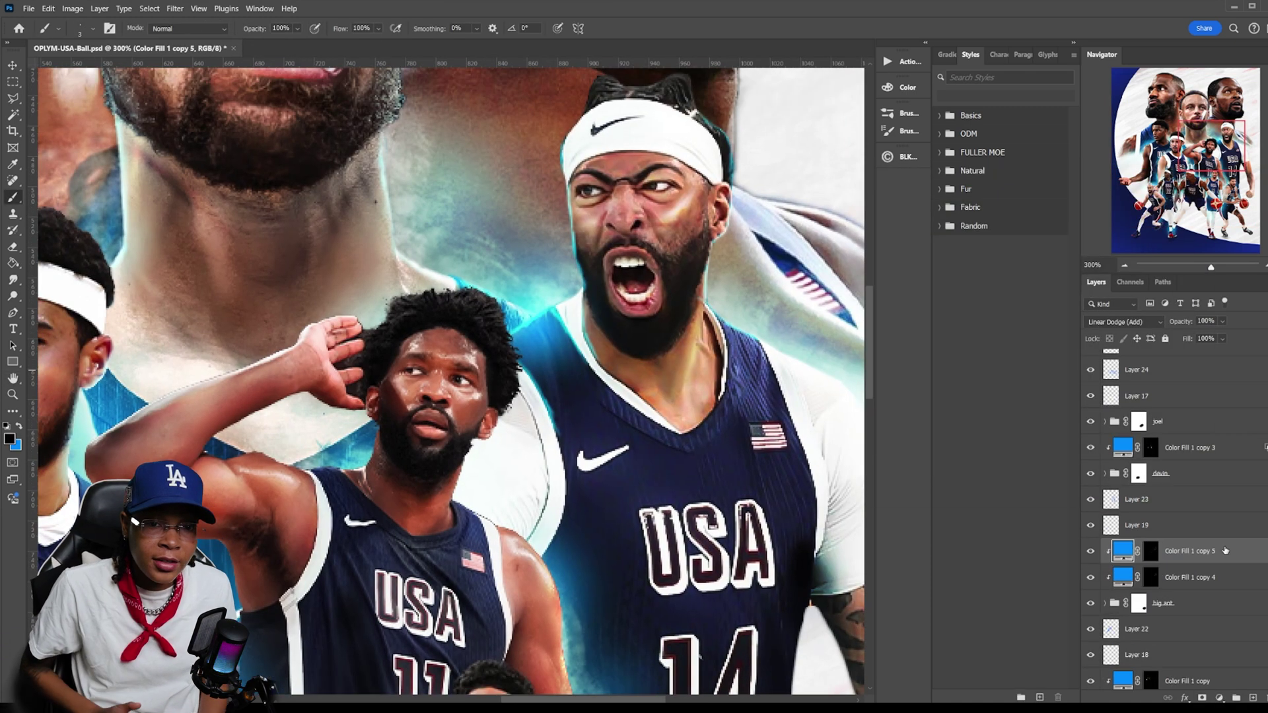
- Set the underlying Blend If split of the big ant group's upper clipped blue fill to 34/155 and paint rim light on its mask
{"action": "double_click", "coordinate": [1189, 551]}
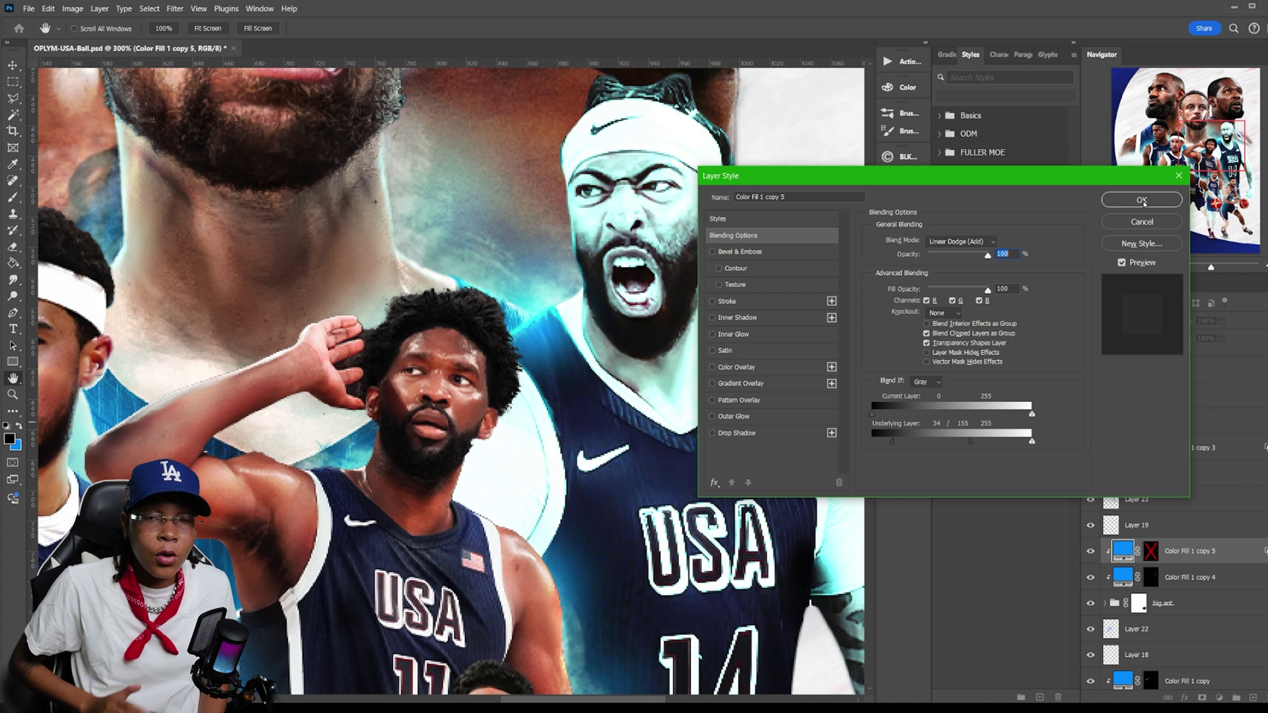
{"action": "left_click", "coordinate": [1142, 200]}
{"action": "key", "text": "b"}
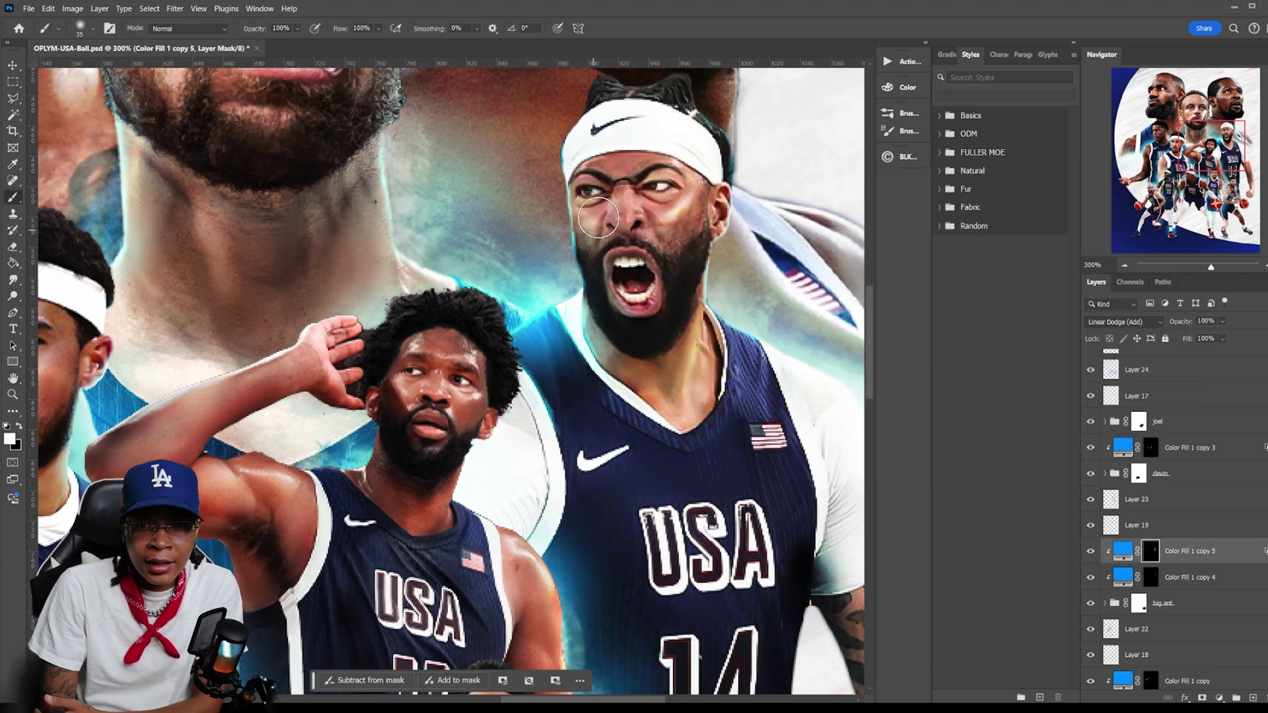
{"action": "scroll", "coordinate": [601, 199], "scroll_direction": "down", "scroll_amount": 5}
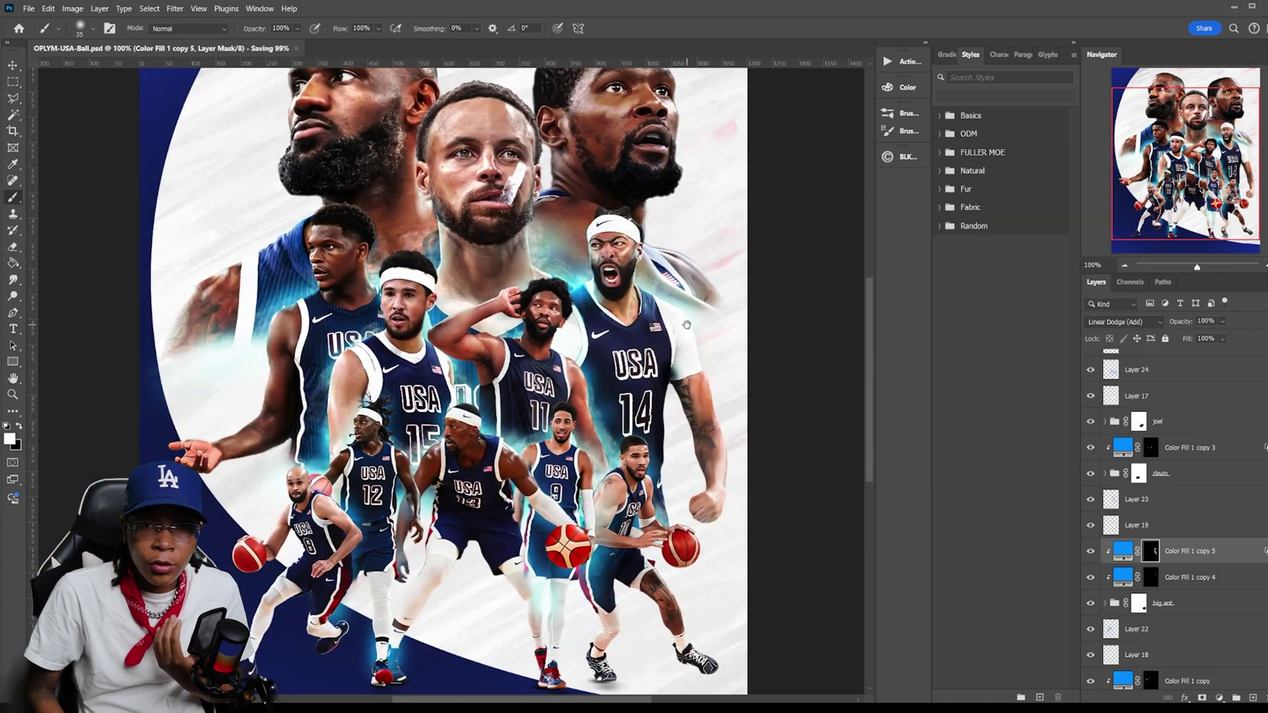
- Adjust the underlying Blend If of the ant group's upper clipped blue Color Fill and paint rim light through its mask
{"action": "right_click", "coordinate": [1188, 618]}
{"action": "left_click", "coordinate": [1242, 176]}
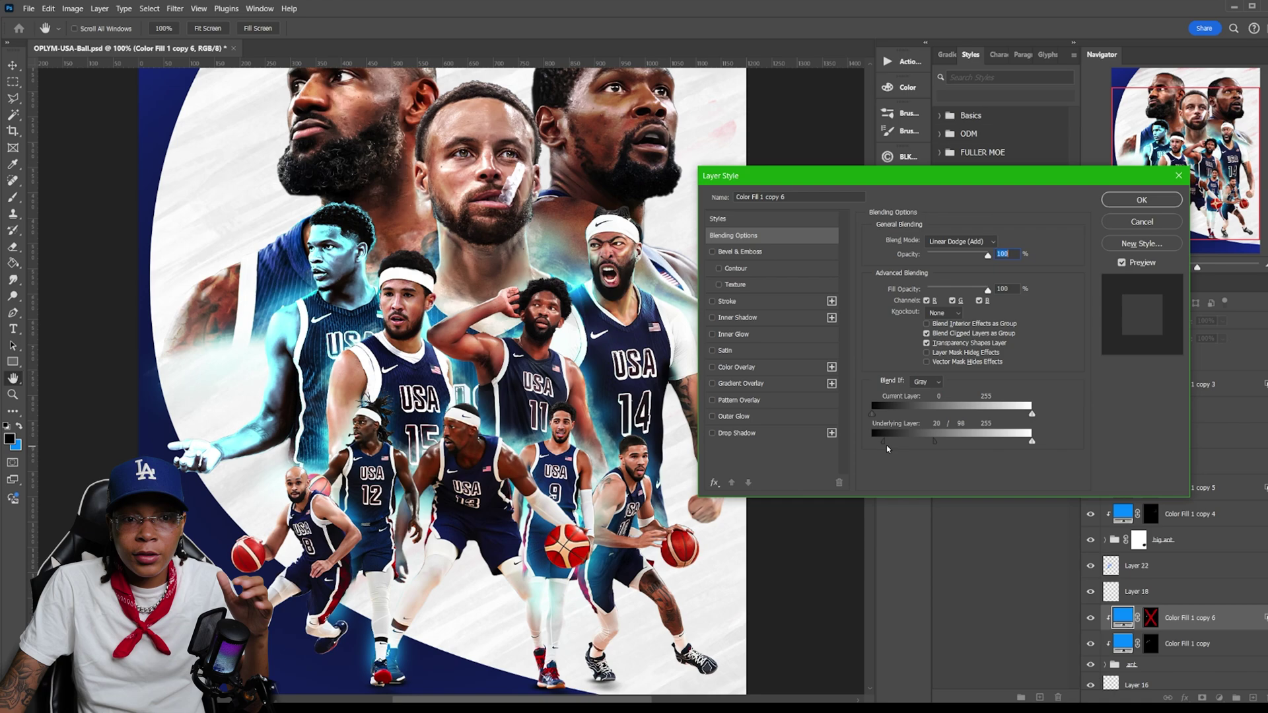
{"action": "key", "text": "Return"}
{"action": "key", "text": "b"}
{"action": "scroll", "coordinate": [345, 283], "scroll_direction": "up", "scroll_amount": 2}
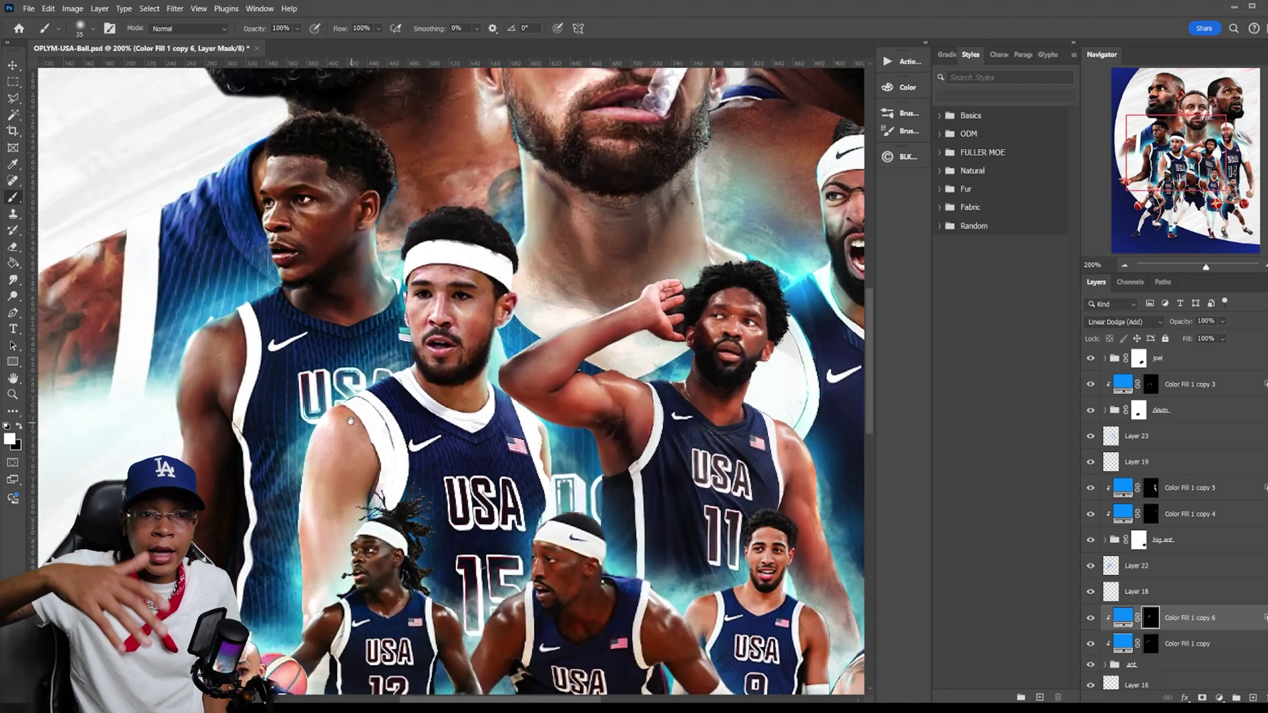
- Stack two clipped blue Color Fills in Linear Dodge (Add) on the joel group and paint rim light on their masks
{"action": "scroll", "coordinate": [795, 479], "scroll_direction": "up", "scroll_amount": 3}
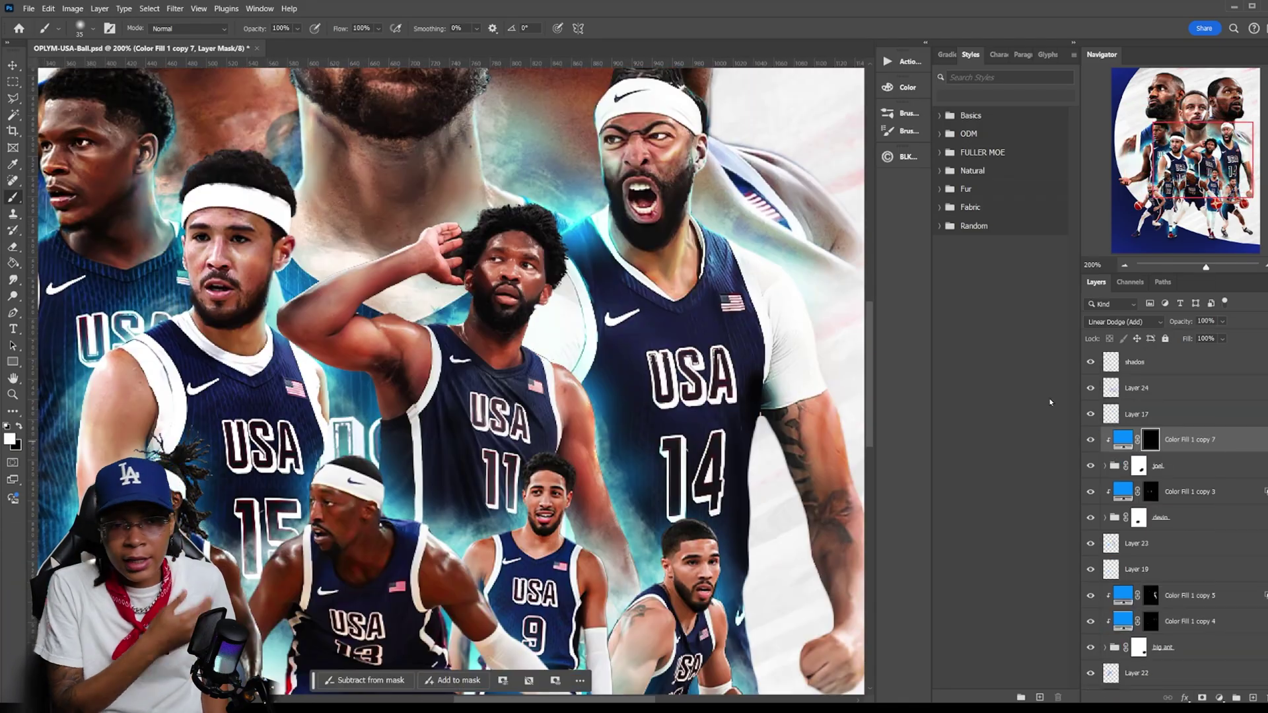
{"action": "scroll", "coordinate": [560, 404], "scroll_direction": "up", "scroll_amount": 4}
{"action": "scroll", "coordinate": [560, 405], "scroll_direction": "up", "scroll_amount": 5}
{"action": "scroll", "coordinate": [561, 370], "scroll_direction": "left", "scroll_amount": 3}
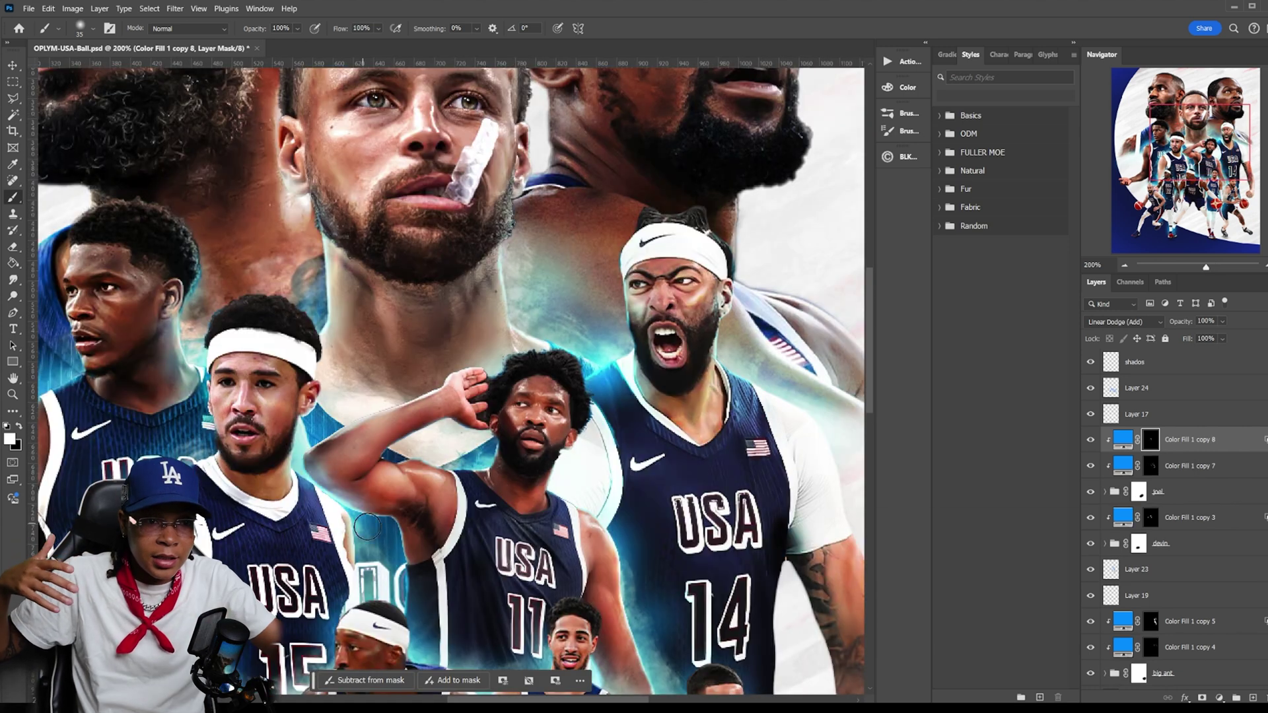
{"action": "scroll", "coordinate": [415, 548], "scroll_direction": "up", "scroll_amount": 4}
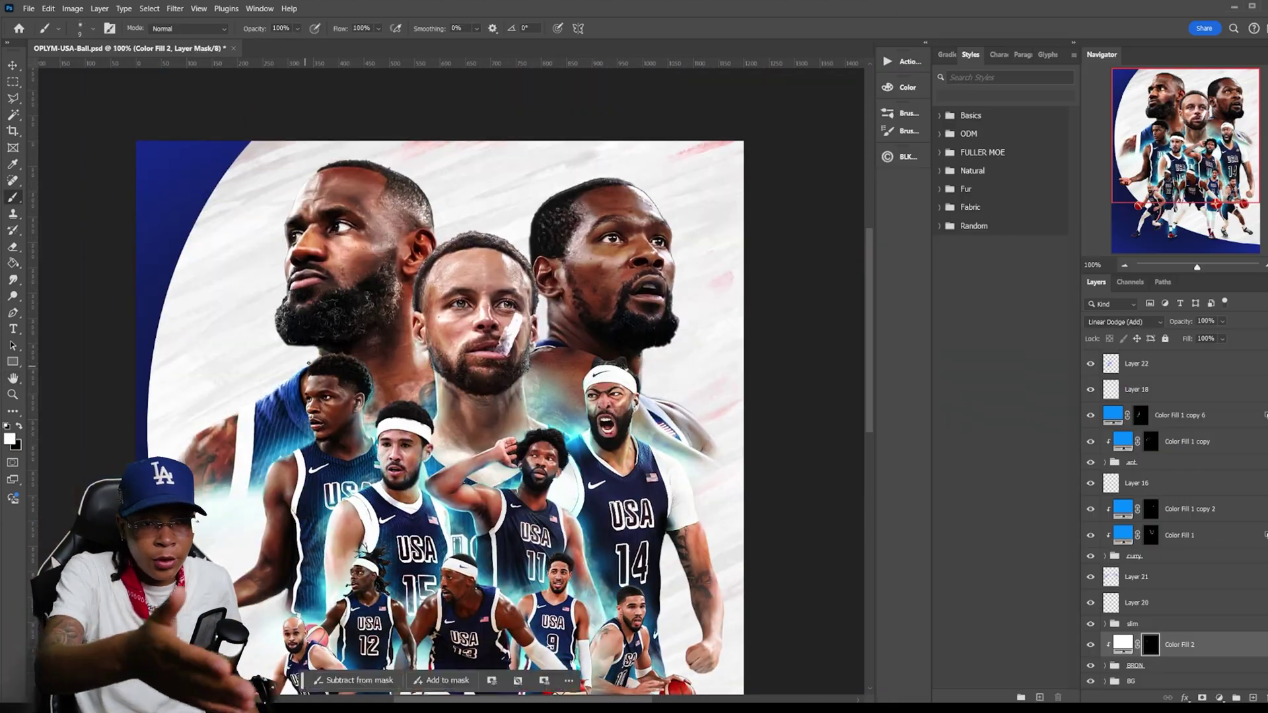
- Add clipped rim-light fills to the BRON and slim groups and move the Layer 29 glow above the slim group's fill
{"action": "scroll", "coordinate": [600, 288], "scroll_direction": "up", "scroll_amount": 3}
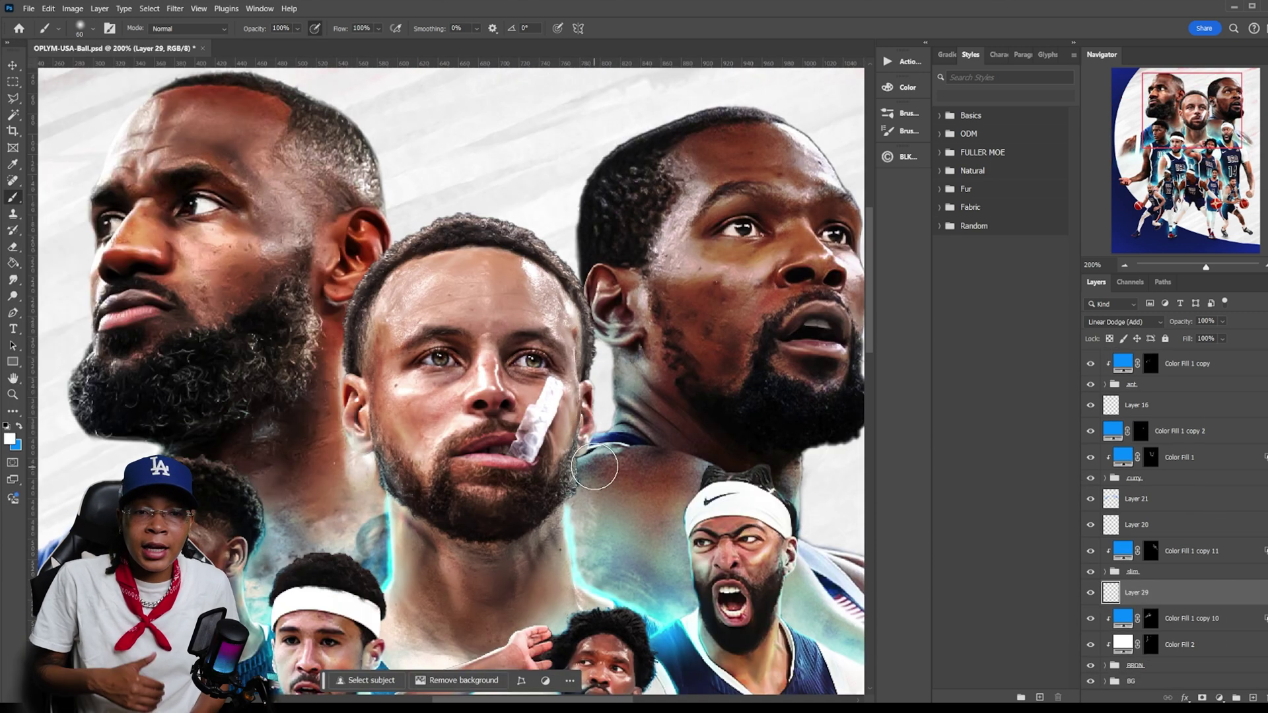
{"action": "left_click_drag", "start_coordinate": [1165, 546], "coordinate": [1165, 543]}
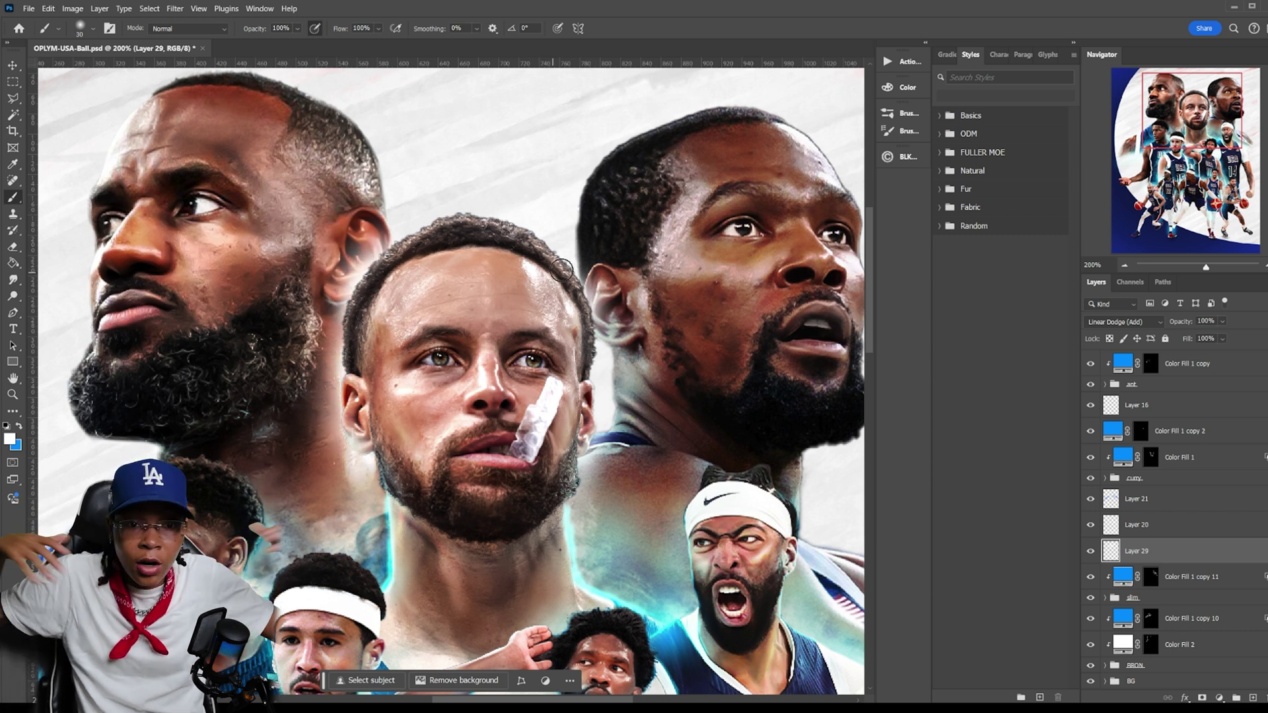
{"action": "key", "text": "ctrl+minus"}
{"action": "key", "text": "ctrl+minus"}
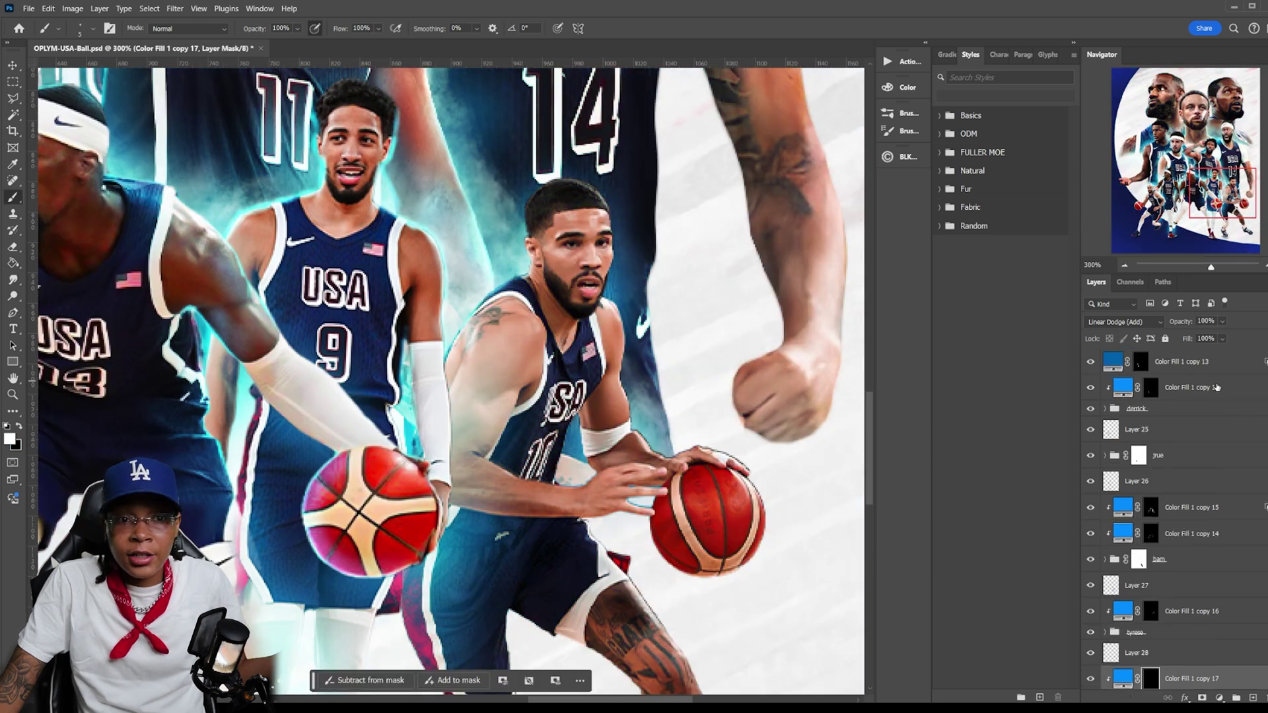
- Stack clipped blue Color Fills on the tyrese and jayson groups and paint rim light along their edges on the masks
{"action": "scroll", "coordinate": [1166, 579], "scroll_direction": "down", "scroll_amount": 3}
{"action": "left_click_drag", "start_coordinate": [1166, 579], "coordinate": [1167, 573]}
{"action": "scroll", "coordinate": [212, 468], "scroll_direction": "up", "scroll_amount": 2}
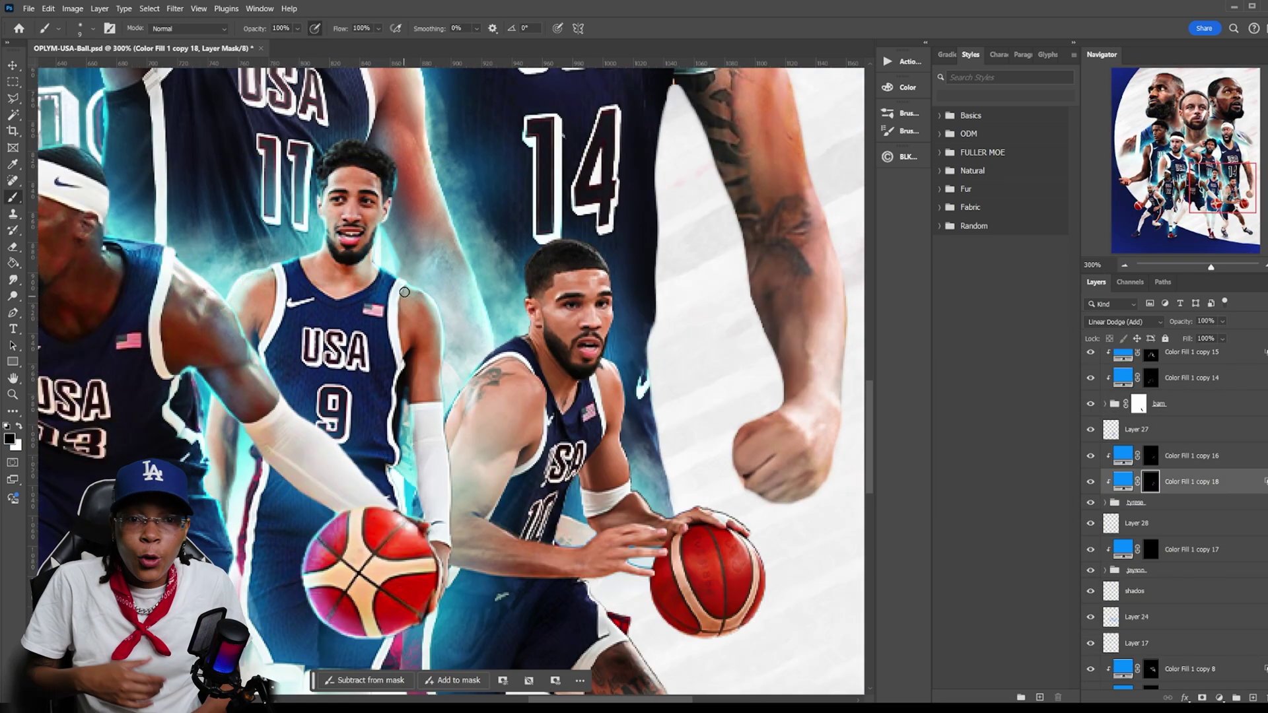
{"action": "scroll", "coordinate": [404, 291], "scroll_direction": "down", "scroll_amount": 2}
{"action": "scroll", "coordinate": [608, 458], "scroll_direction": "up", "scroll_amount": 1}
{"action": "key", "text": "x"}
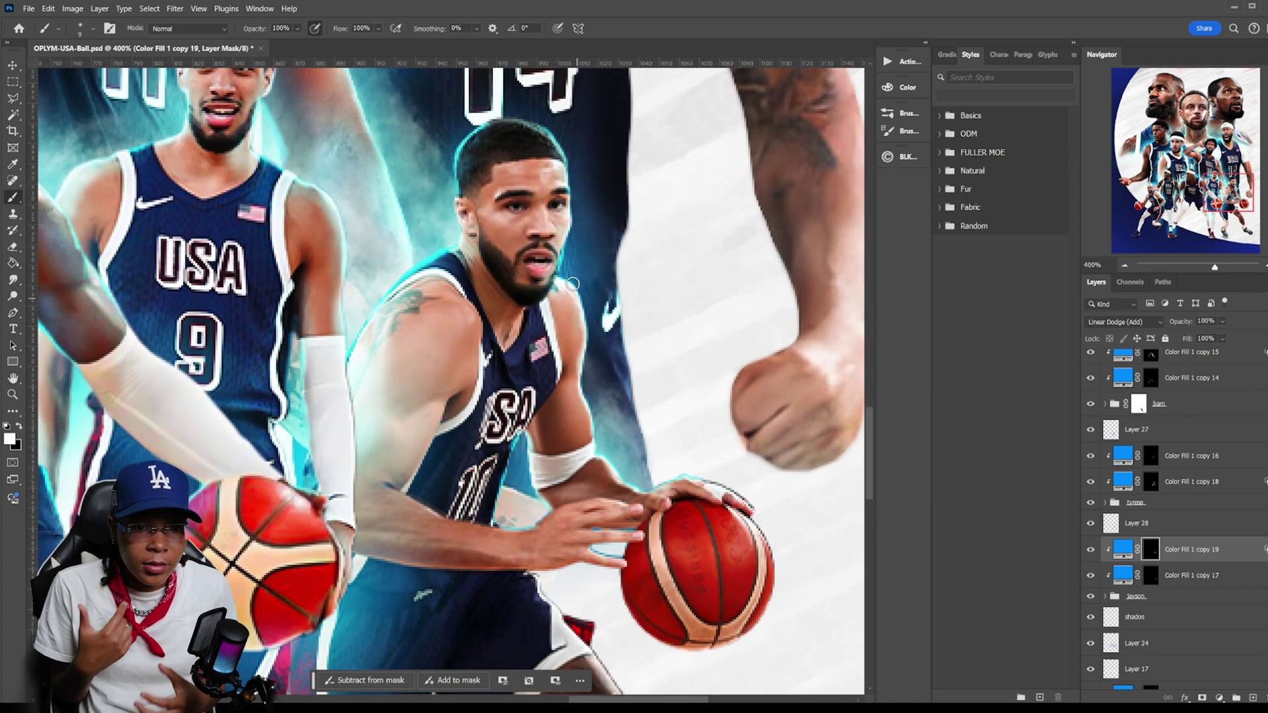
{"action": "key", "text": "ctrl+0"}
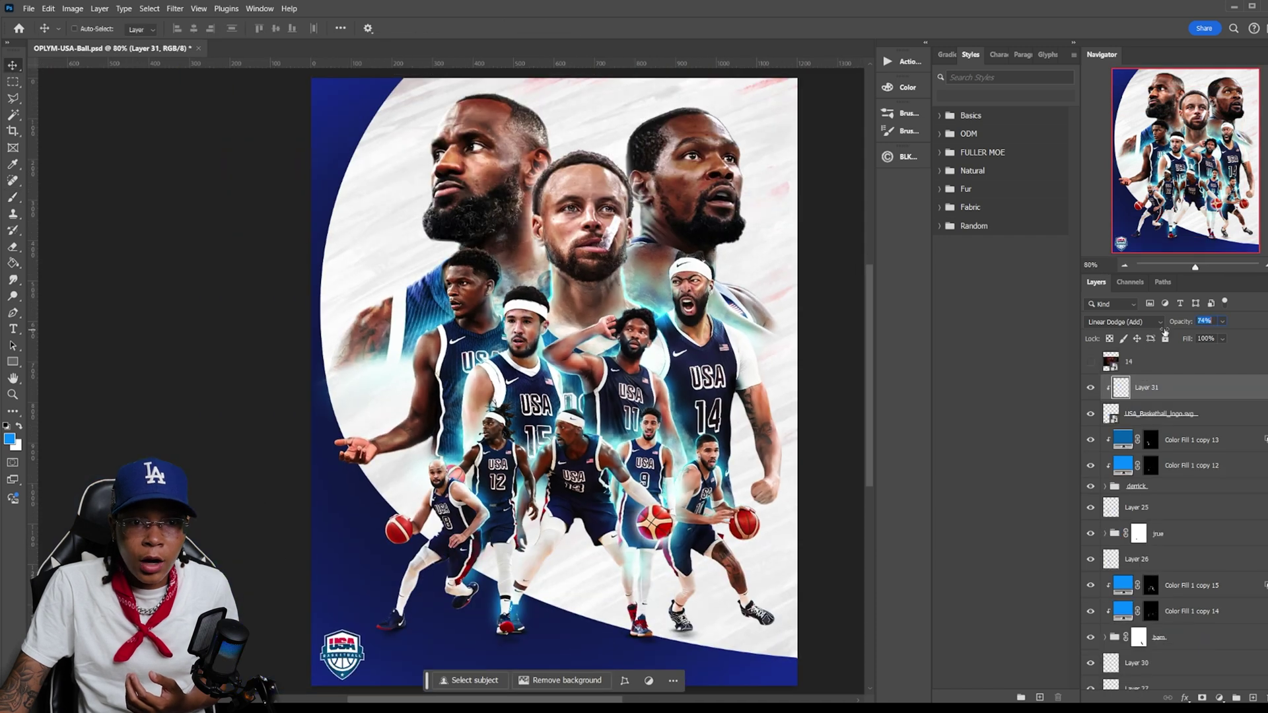
- Group the USA basketball logo with its clipped glow layer and name the group logo
{"action": "left_click", "coordinate": [1162, 413], "text": "shift"}
{"action": "key", "text": "ctrl+g"}
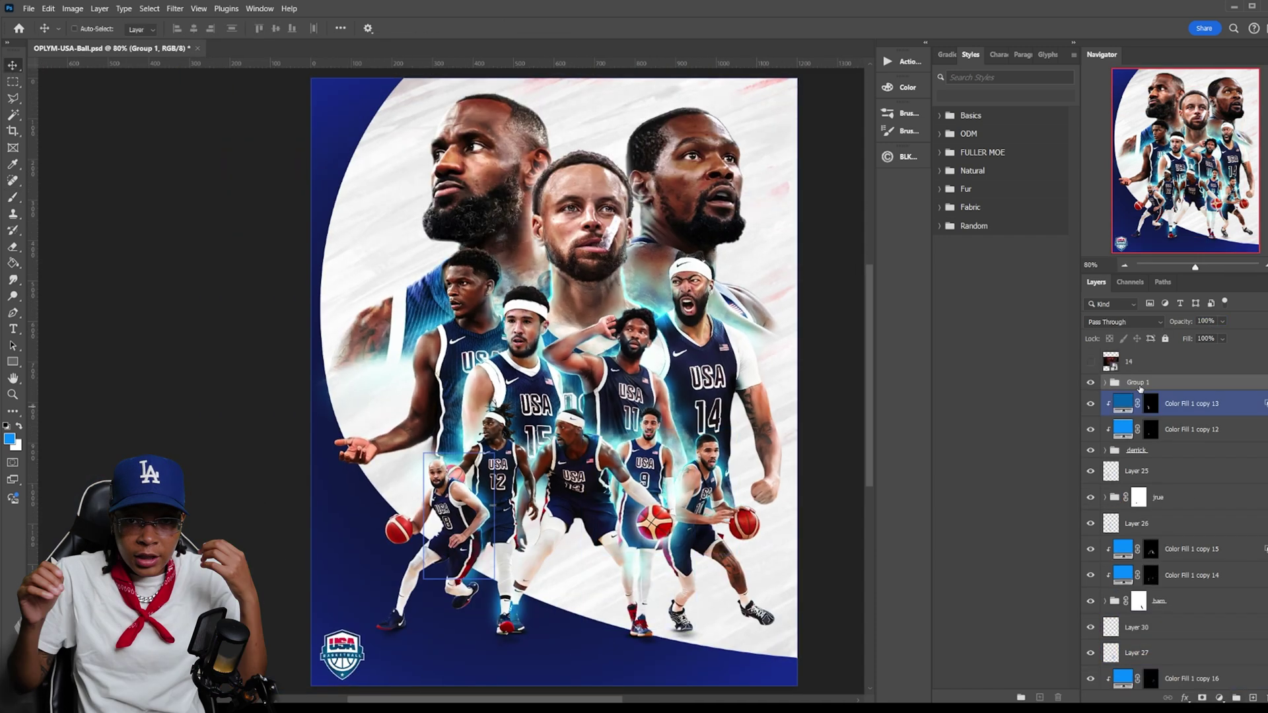
{"action": "double_click", "coordinate": [1148, 382]}
- Place the fireworks layer 14 directly above the BG group, position it behind the upper-left player and set it to Lighten
{"action": "left_click", "coordinate": [1091, 364]}
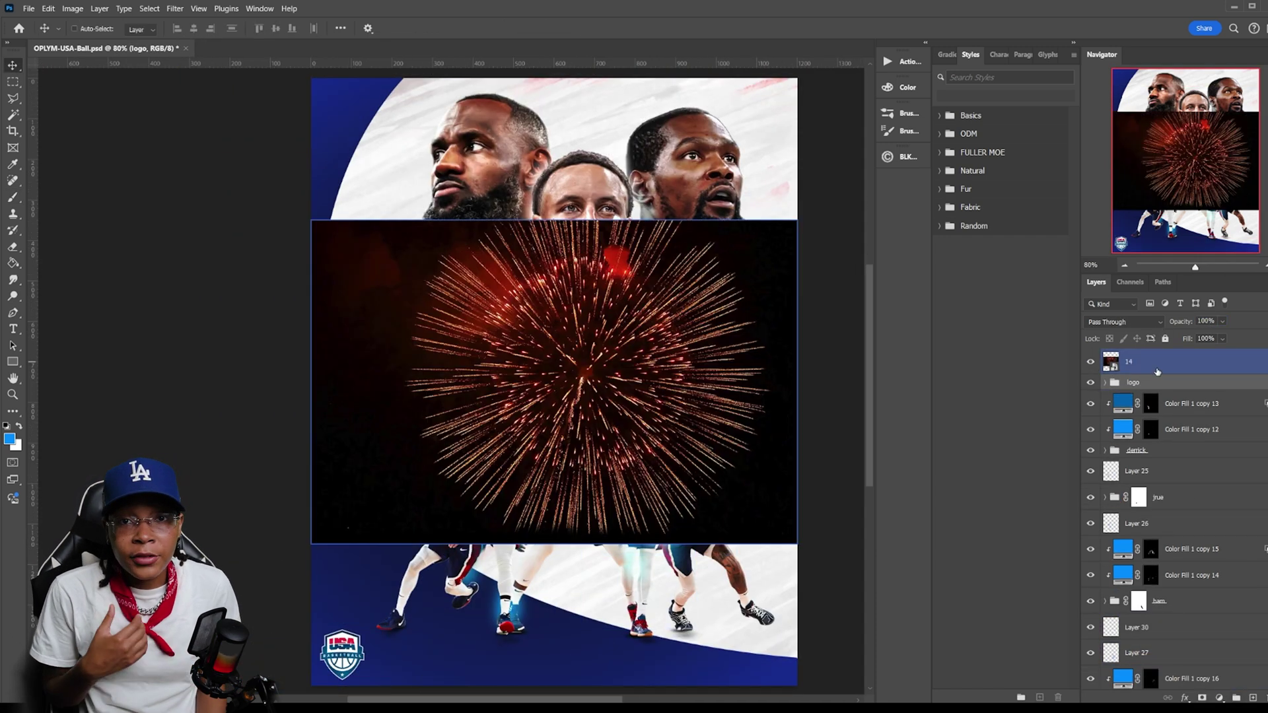
{"action": "left_click_drag", "start_coordinate": [1123, 362], "coordinate": [1123, 634]}
{"action": "key", "text": "ctrl+t"}
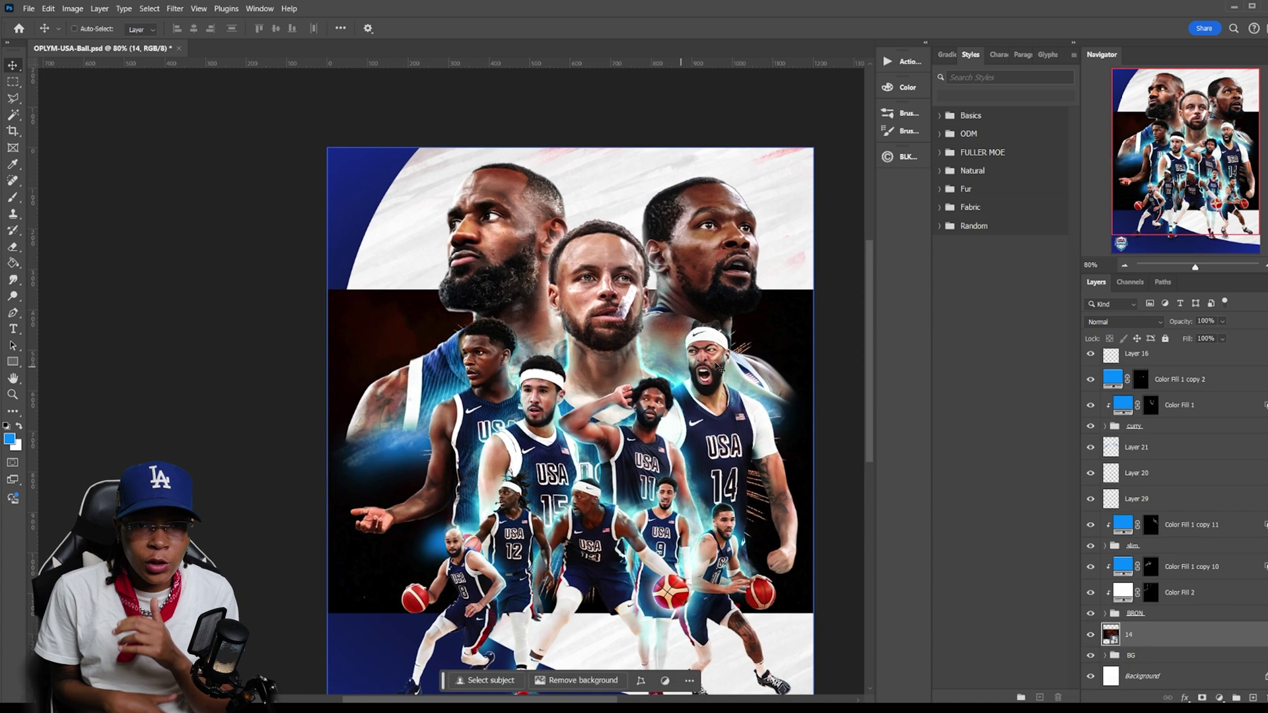
{"action": "left_click_drag", "start_coordinate": [520, 257], "coordinate": [400, 374]}
{"action": "key", "text": "Return"}
{"action": "left_click_drag", "start_coordinate": [372, 298], "coordinate": [403, 303]}
{"action": "left_click", "coordinate": [1123, 321]}
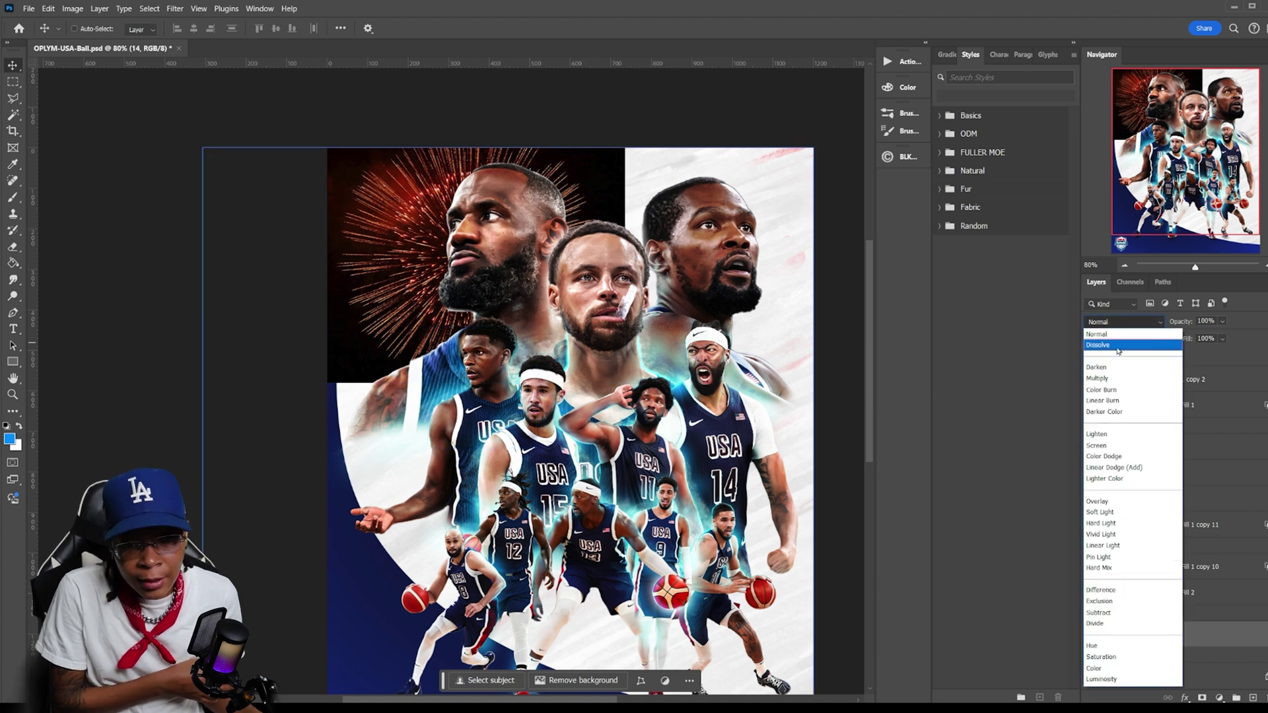
{"action": "left_click", "coordinate": [1103, 434]}
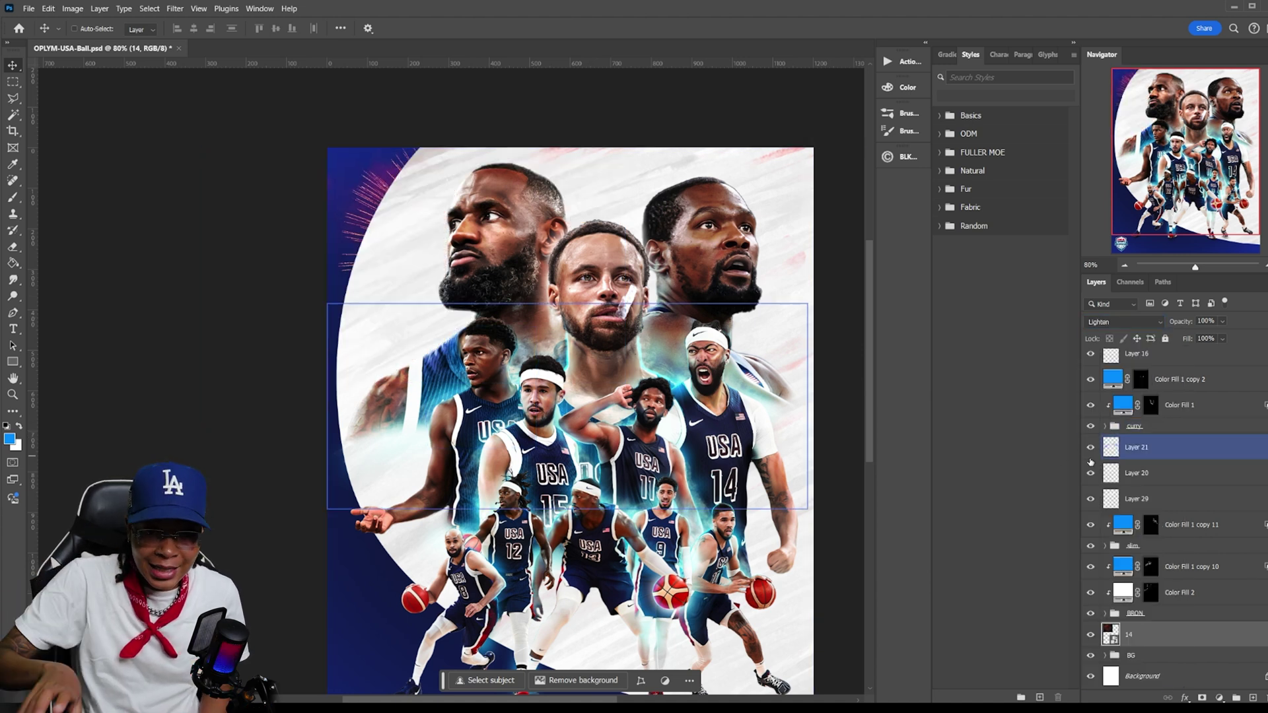
- Try an Invert adjustment clipped to the whole BG group and a different colour for the curved Shape 1
{"action": "left_click", "coordinate": [1123, 655]}
{"action": "left_click", "coordinate": [1105, 655]}
{"action": "left_click", "coordinate": [1105, 578]}
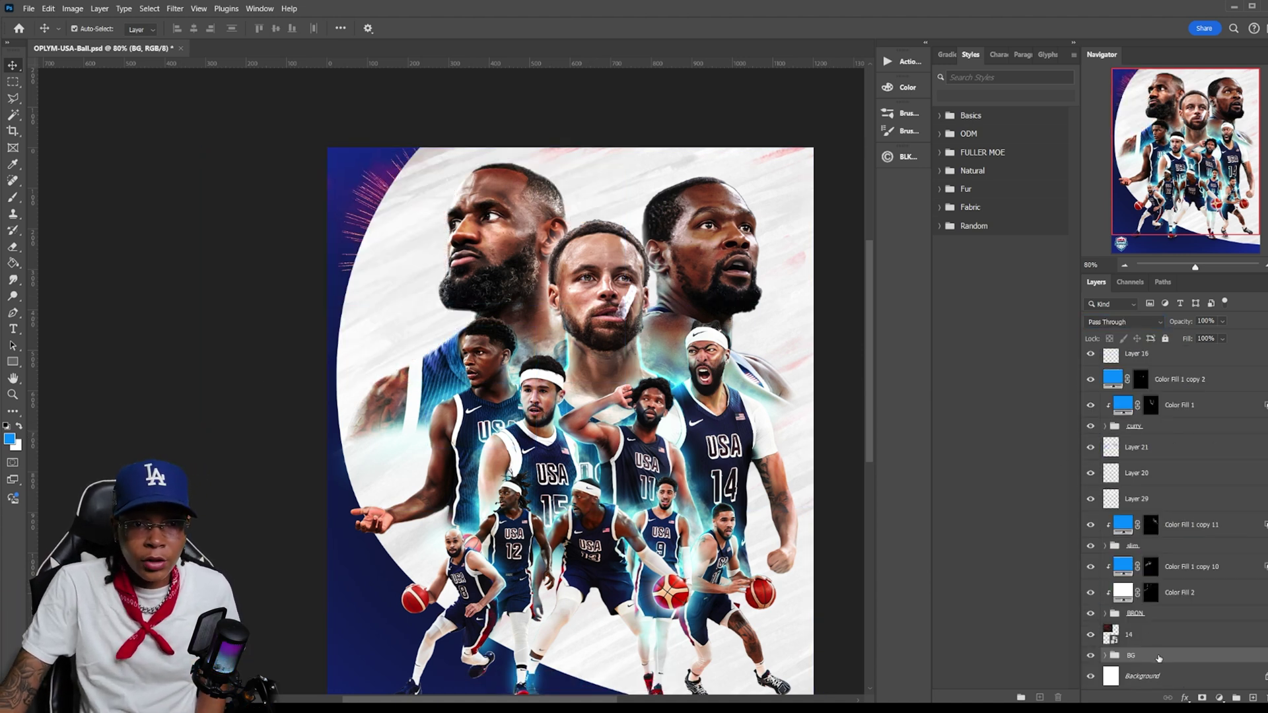
{"action": "left_click", "coordinate": [1219, 698]}
{"action": "left_click", "coordinate": [1242, 502]}
{"action": "scroll", "coordinate": [819, 263], "scroll_direction": "down", "scroll_amount": 2}
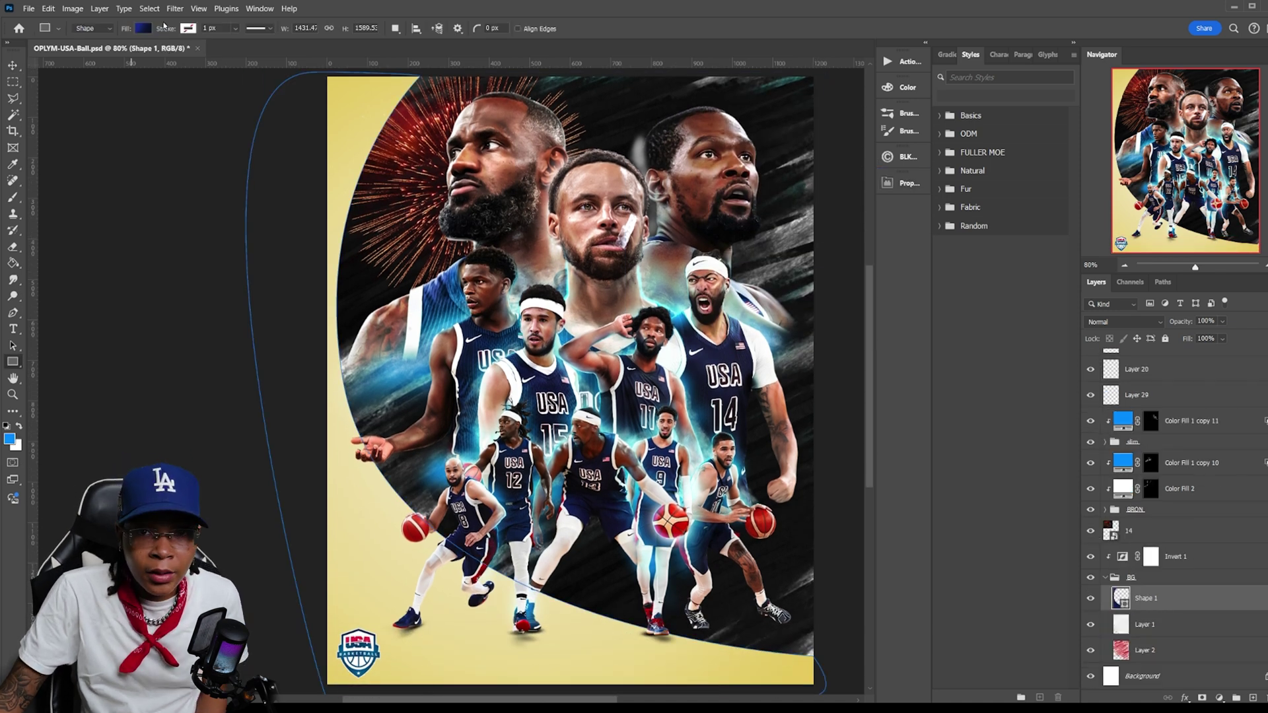
{"action": "left_click_drag", "start_coordinate": [991, 173], "coordinate": [988, 221]}
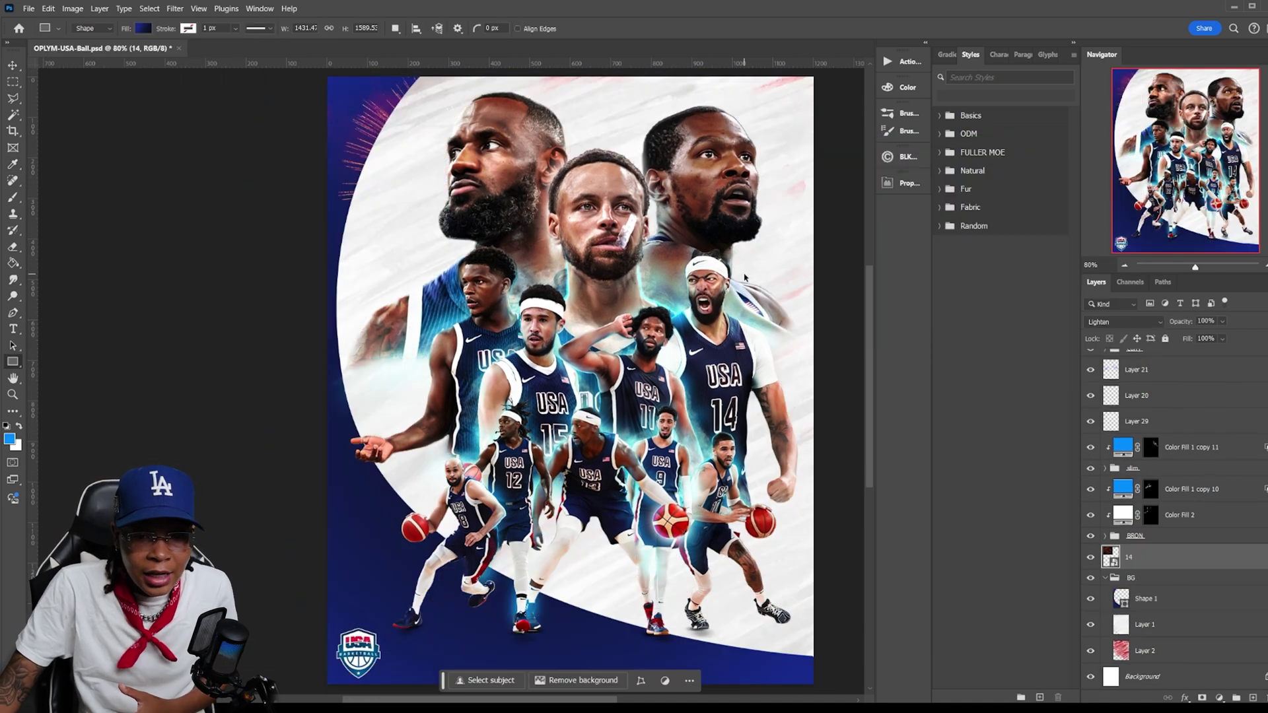
- Group all player layers as playeres, and group the BG texture layers beneath a clipped Invert adjustment
{"action": "left_click", "coordinate": [1187, 654]}
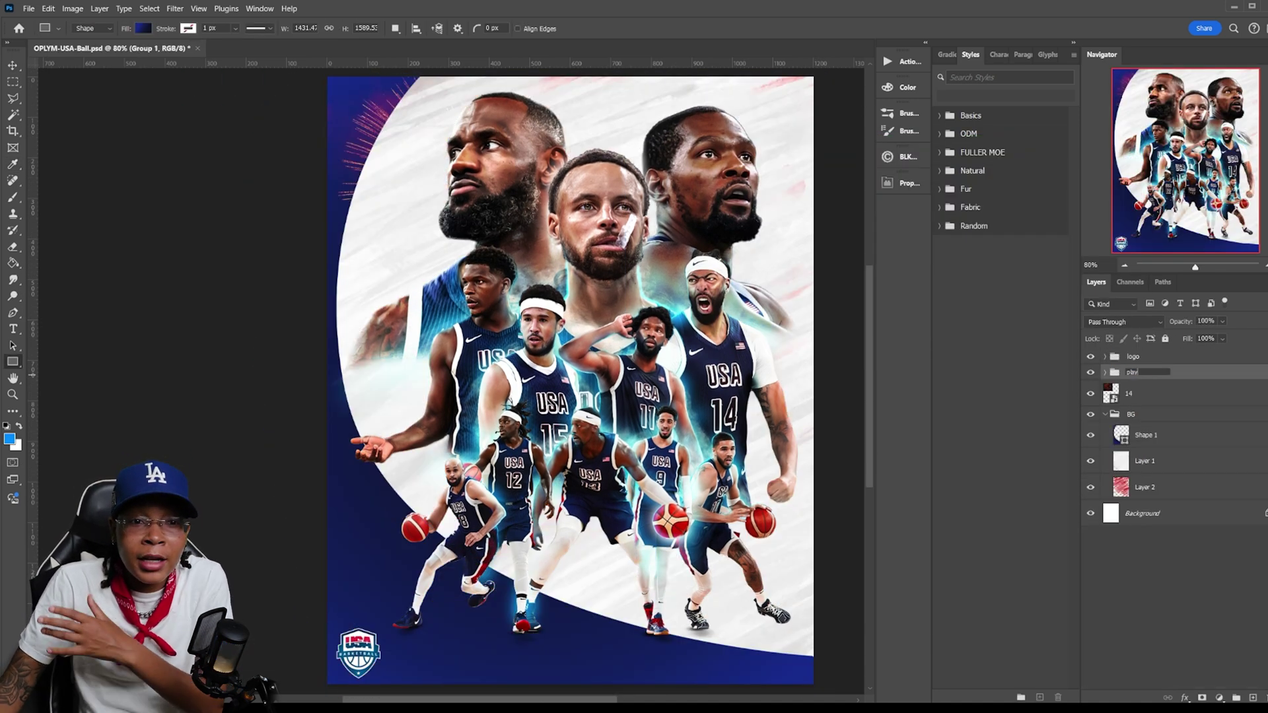
{"action": "left_click", "coordinate": [1170, 461]}
{"action": "left_click", "coordinate": [1091, 372]}
{"action": "left_click", "coordinate": [1091, 460]}
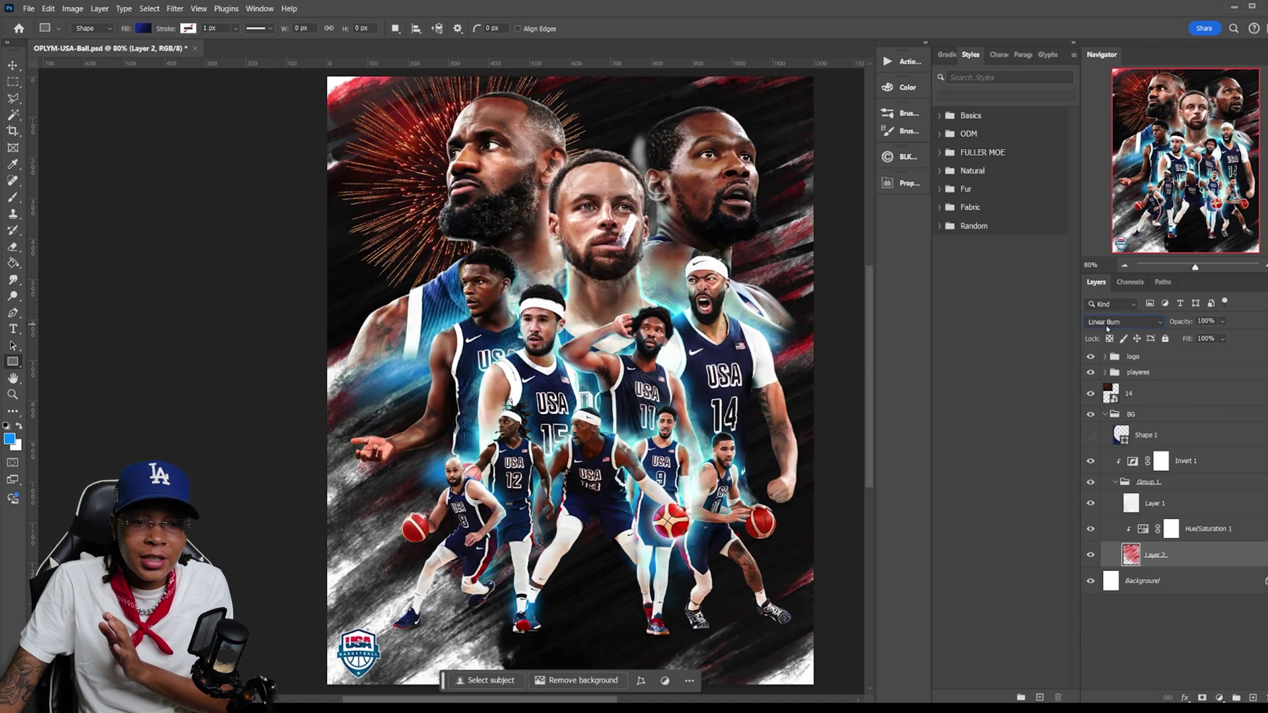
- Convert Layer 2 and its Hue/Saturation adjustment into one smart object and show Shape 1 again
{"action": "left_click", "coordinate": [1189, 529], "text": "shift"}
{"action": "right_click", "coordinate": [1222, 547]}
{"action": "left_click", "coordinate": [1091, 436]}
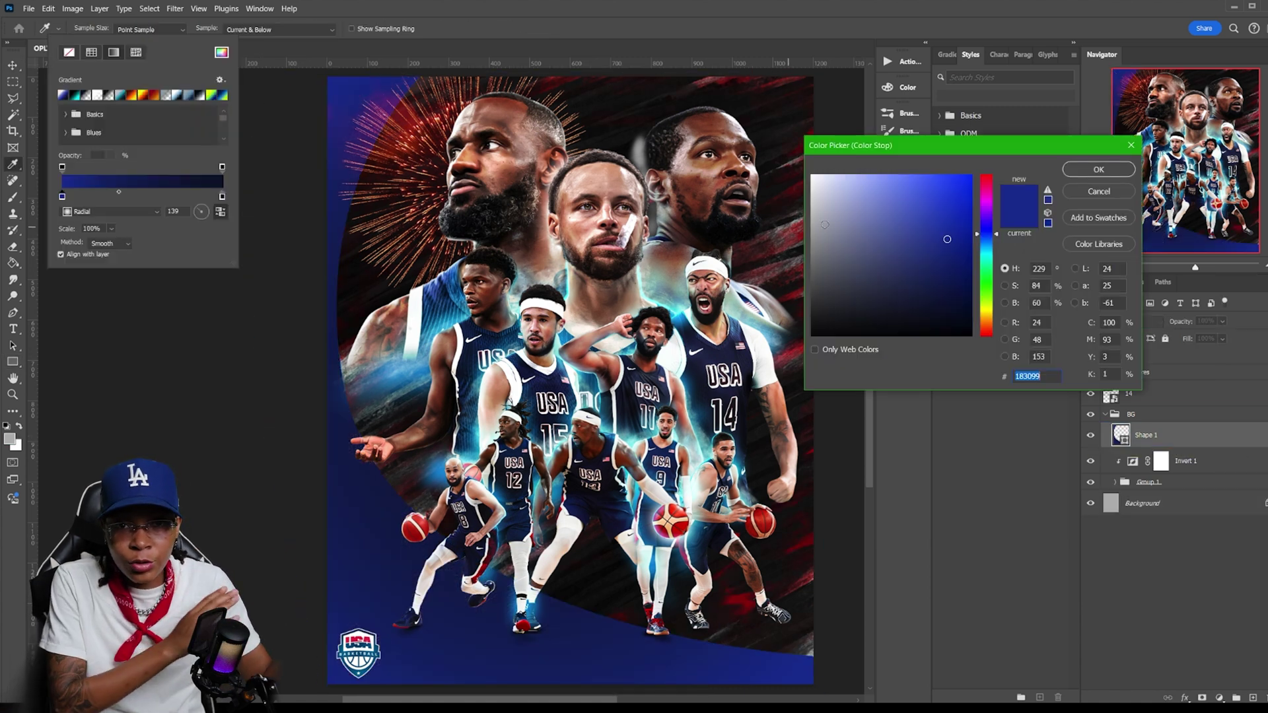
- Recolour Shape 1's radial gradient to red with a #4b0000 end stop and set its scale to 79%
{"action": "key", "text": "Return"}
{"action": "double_click", "coordinate": [222, 197]}
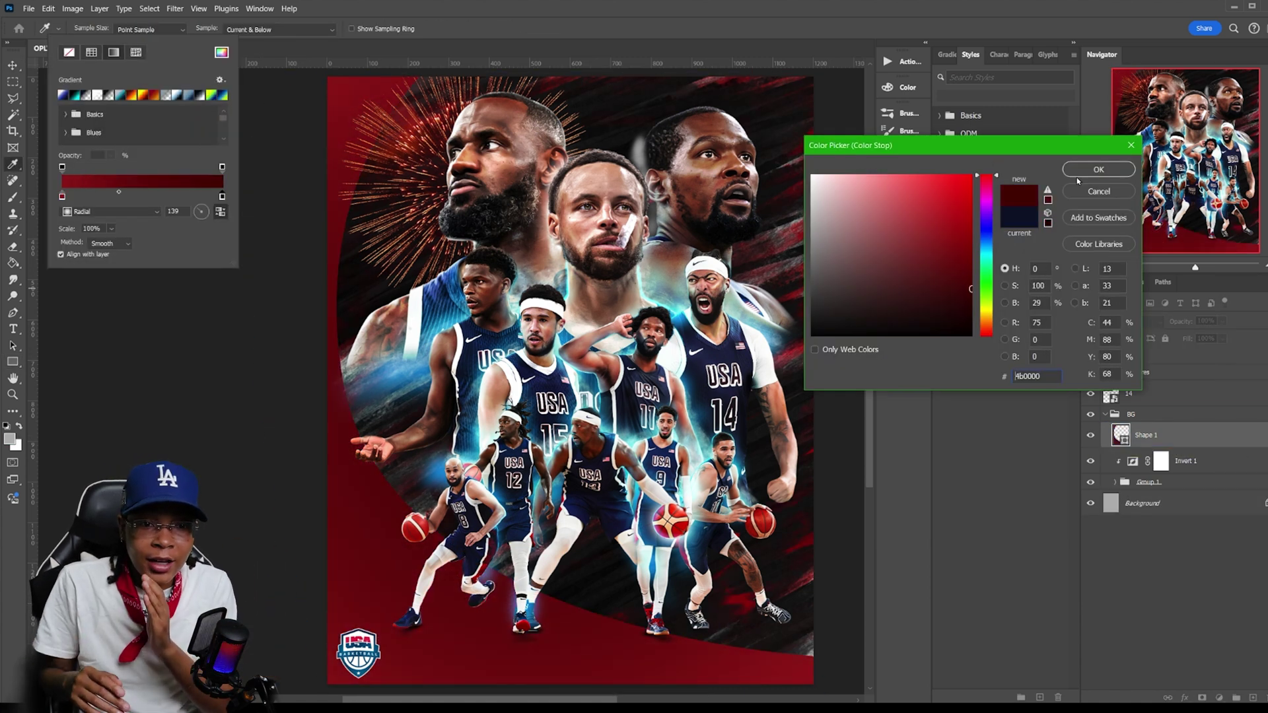
{"action": "key", "text": "Return"}
{"action": "left_click_drag", "start_coordinate": [69, 229], "coordinate": [51, 235]}
- Brighten the starting stop of Shape 1's gradient to a vivid red and set the gradient scale to 71%
{"action": "double_click", "coordinate": [62, 197]}
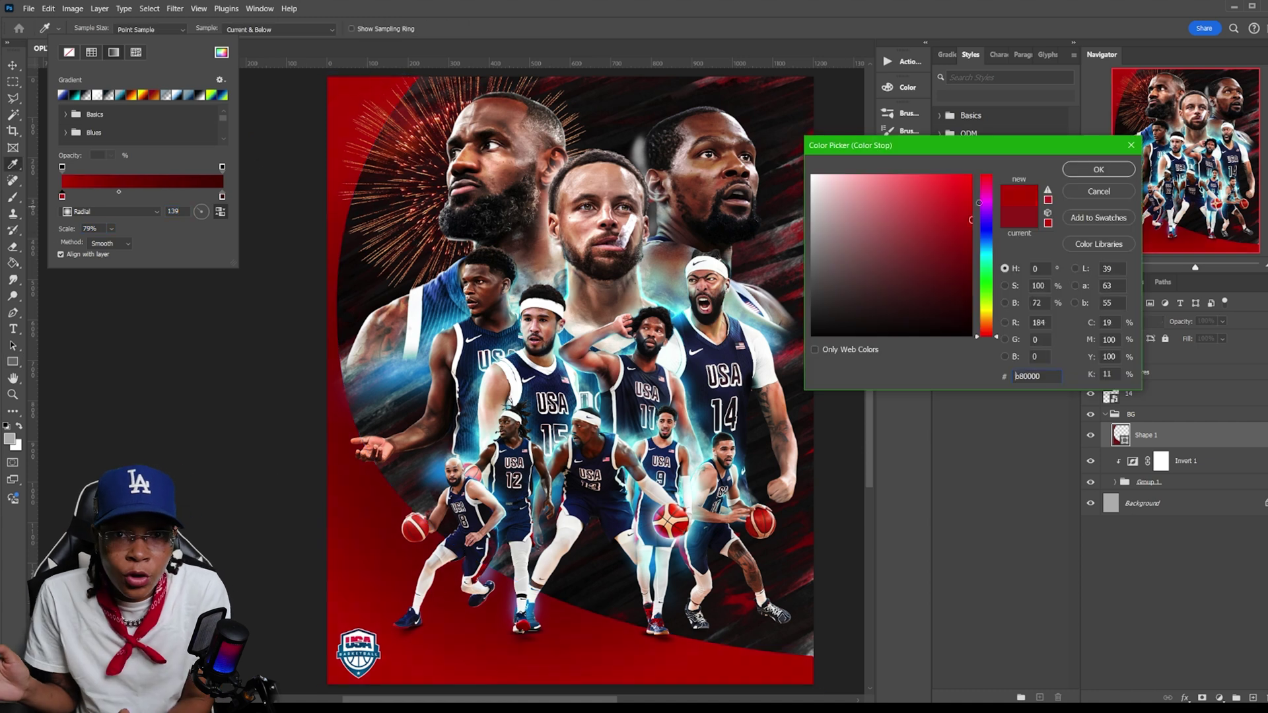
{"action": "key", "text": "Return"}
{"action": "double_click", "coordinate": [62, 196]}
{"action": "key", "text": "Return"}
{"action": "left_click_drag", "start_coordinate": [66, 231], "coordinate": [63, 233]}
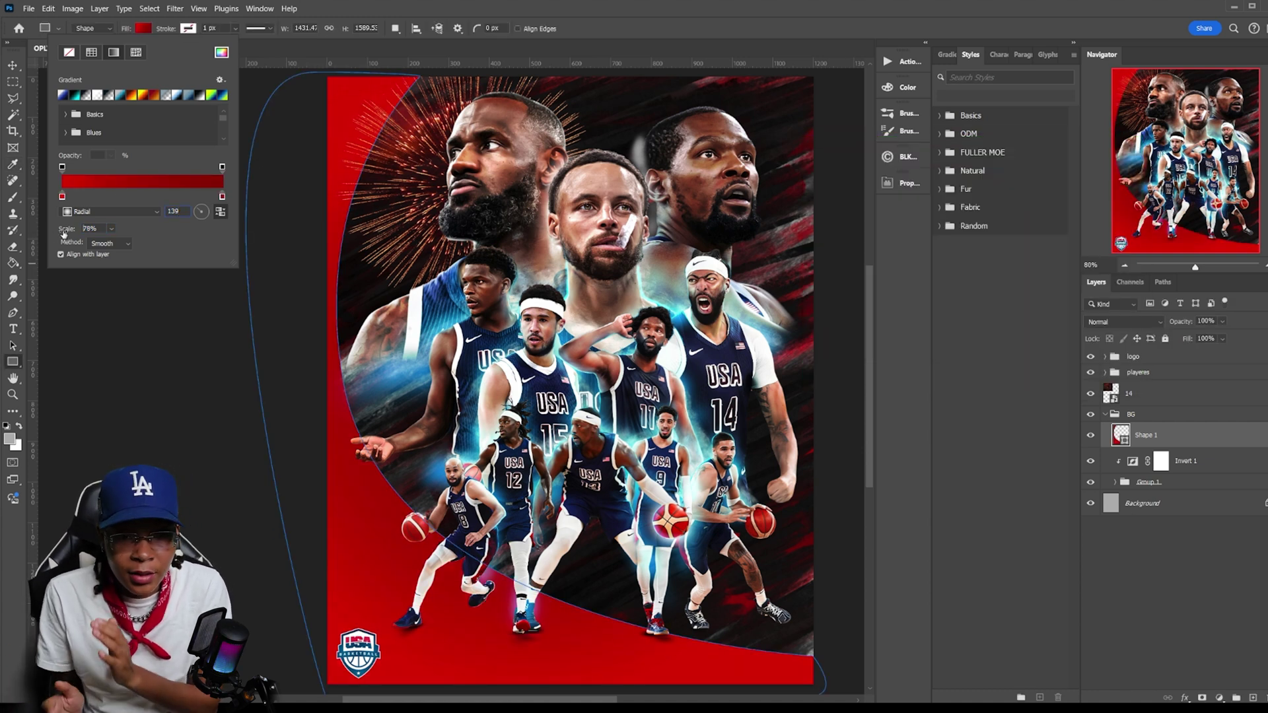
- Move the dark end stop of Shape 1's gradient inward and finish editing the fill
{"action": "left_click_drag", "start_coordinate": [222, 196], "coordinate": [163, 196]}
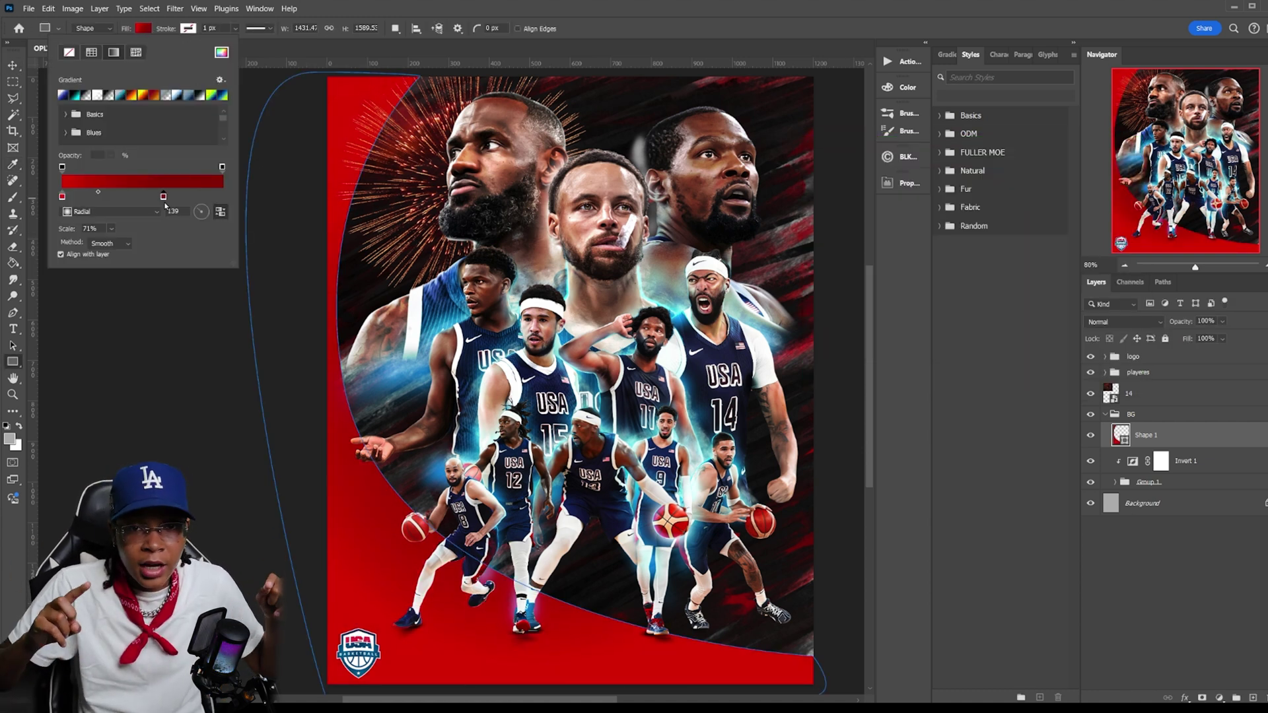
{"action": "key", "text": "Return"}
{"action": "key", "text": "v"}
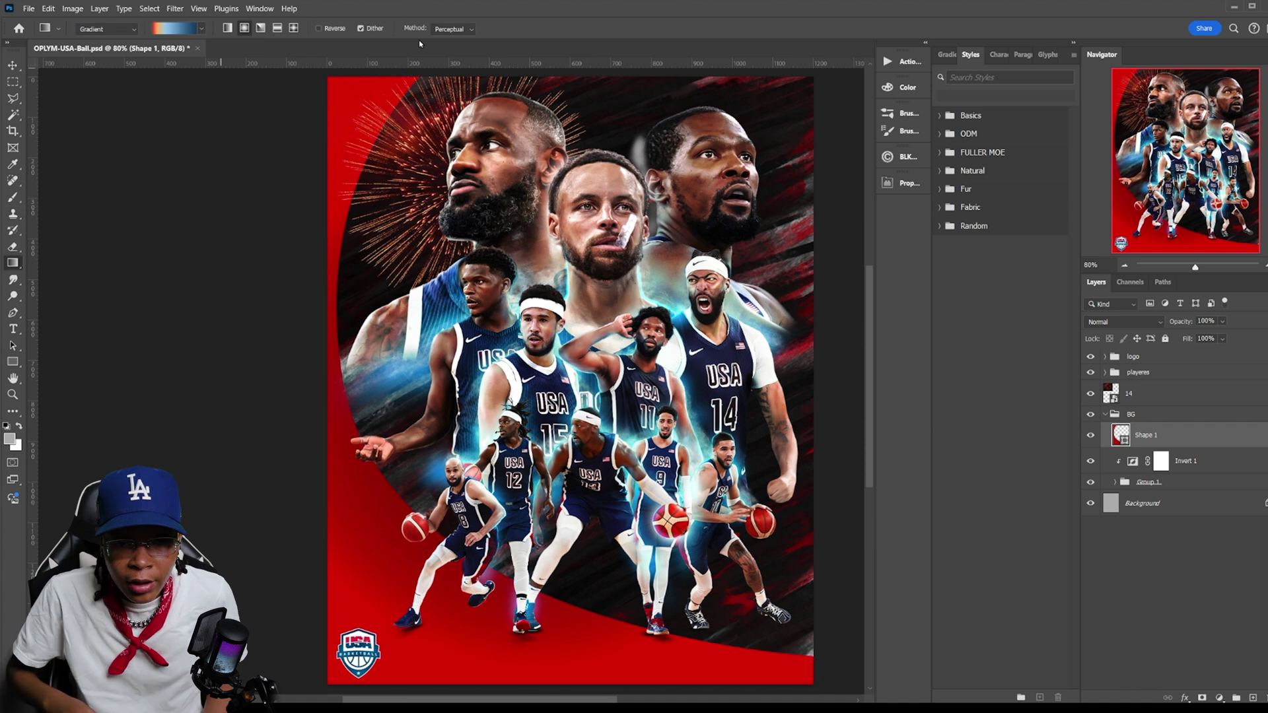
- Save the document and remove the Invert adjustment from the background textures
{"action": "key", "text": "ctrl+s"}
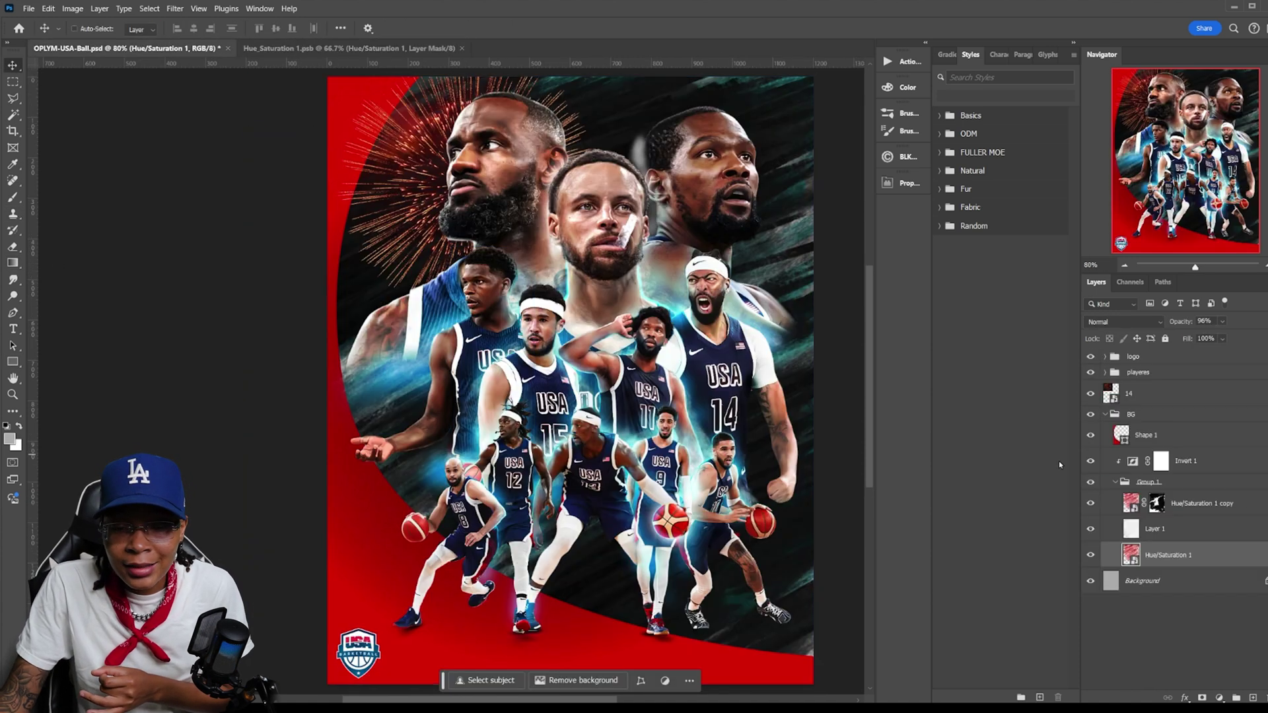
{"action": "left_click", "coordinate": [1189, 463]}
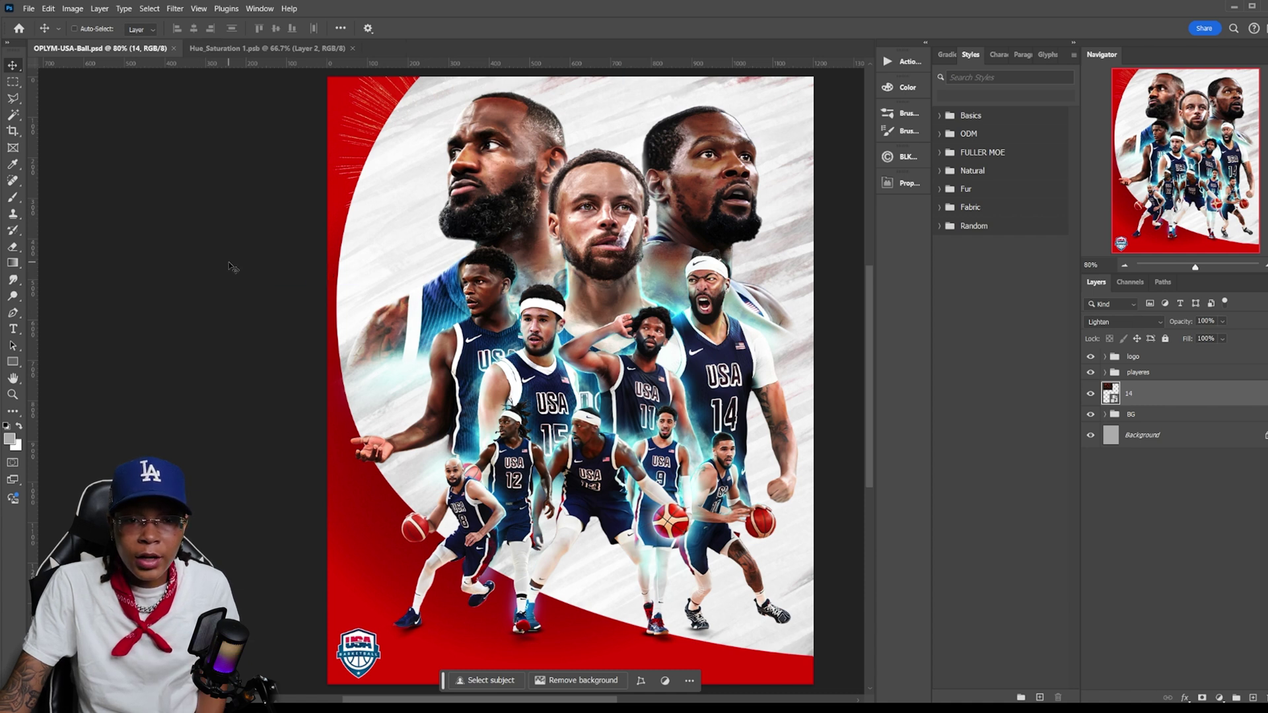
- Move the fireworks layer 14 between Layer 21 and Layer 20, center it behind the curry cutout and set it to Linear Dodge (Add)
{"action": "left_click", "coordinate": [1105, 372]}
{"action": "scroll", "coordinate": [1162, 462], "scroll_direction": "down", "scroll_amount": 1}
{"action": "left_click_drag", "start_coordinate": [1129, 660], "coordinate": [1141, 492]}
{"action": "left_click_drag", "start_coordinate": [654, 304], "coordinate": [650, 251]}
{"action": "left_click", "coordinate": [1123, 321]}
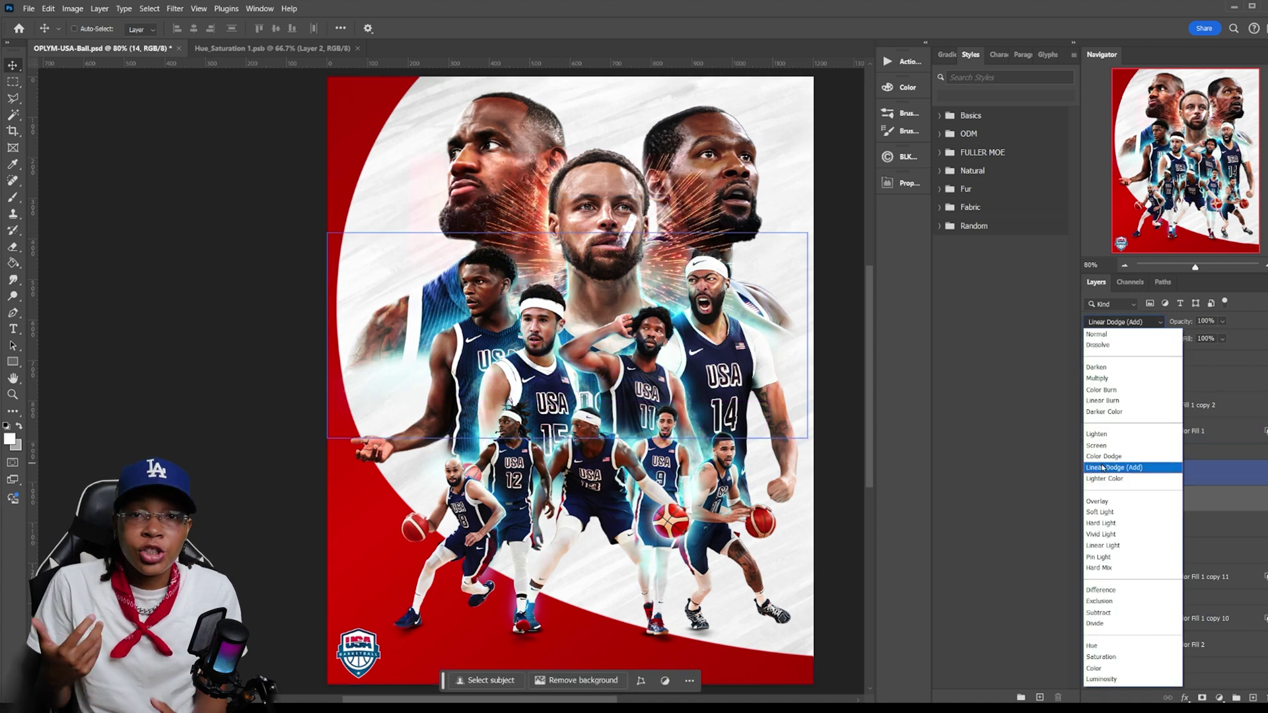
{"action": "left_click", "coordinate": [1102, 468]}
- Add a Hue/Saturation adjustment for the centered fireworks and shift their hue to blue
{"action": "left_click", "coordinate": [1220, 699]}
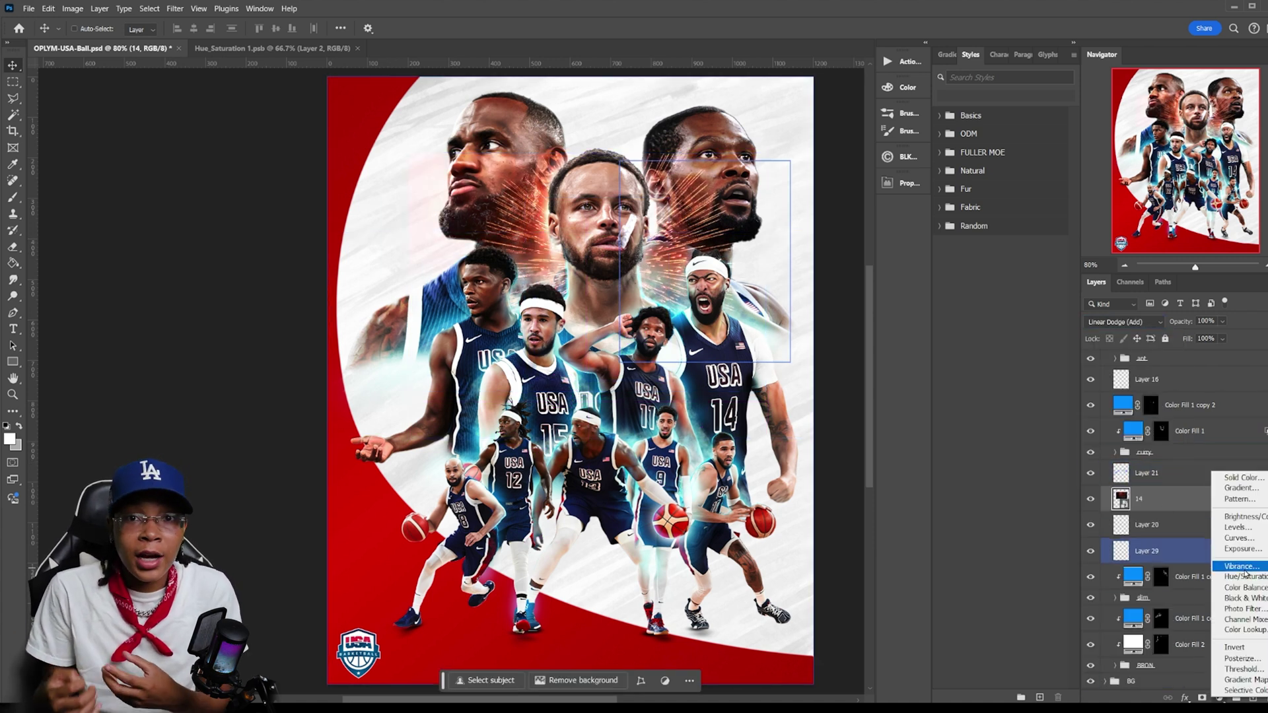
{"action": "left_click", "coordinate": [1235, 341]}
{"action": "left_click_drag", "start_coordinate": [792, 270], "coordinate": [817, 269]}
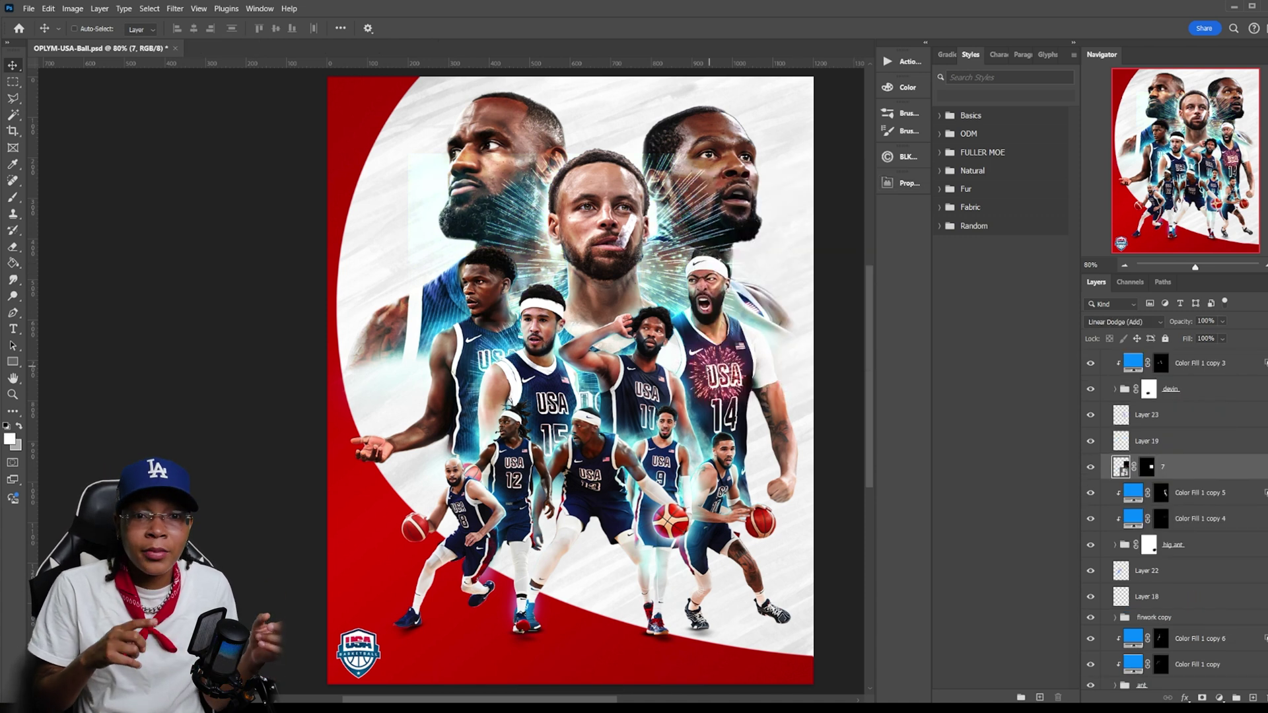
- Reposition the layer 7 fireworks near the number 14 jersey and the firework copy group over the lower players
{"action": "left_click_drag", "start_coordinate": [738, 308], "coordinate": [744, 320]}
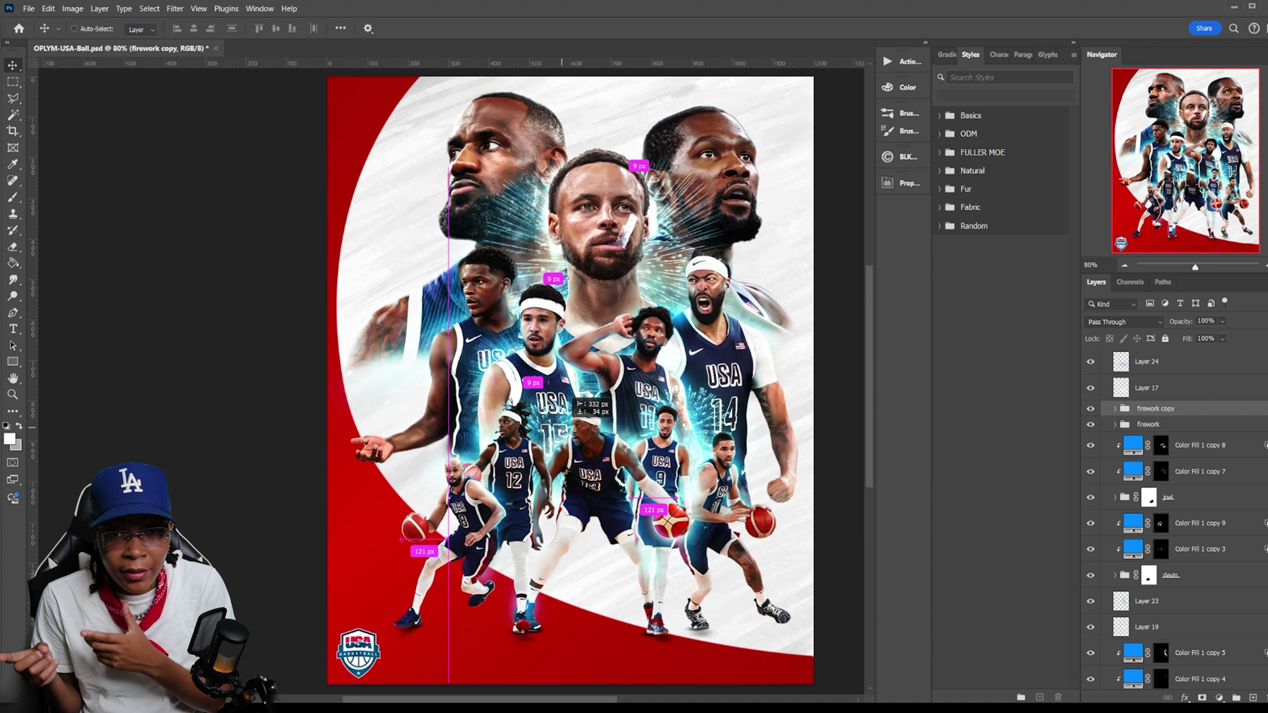
{"action": "left_click_drag", "start_coordinate": [581, 410], "coordinate": [621, 404]}
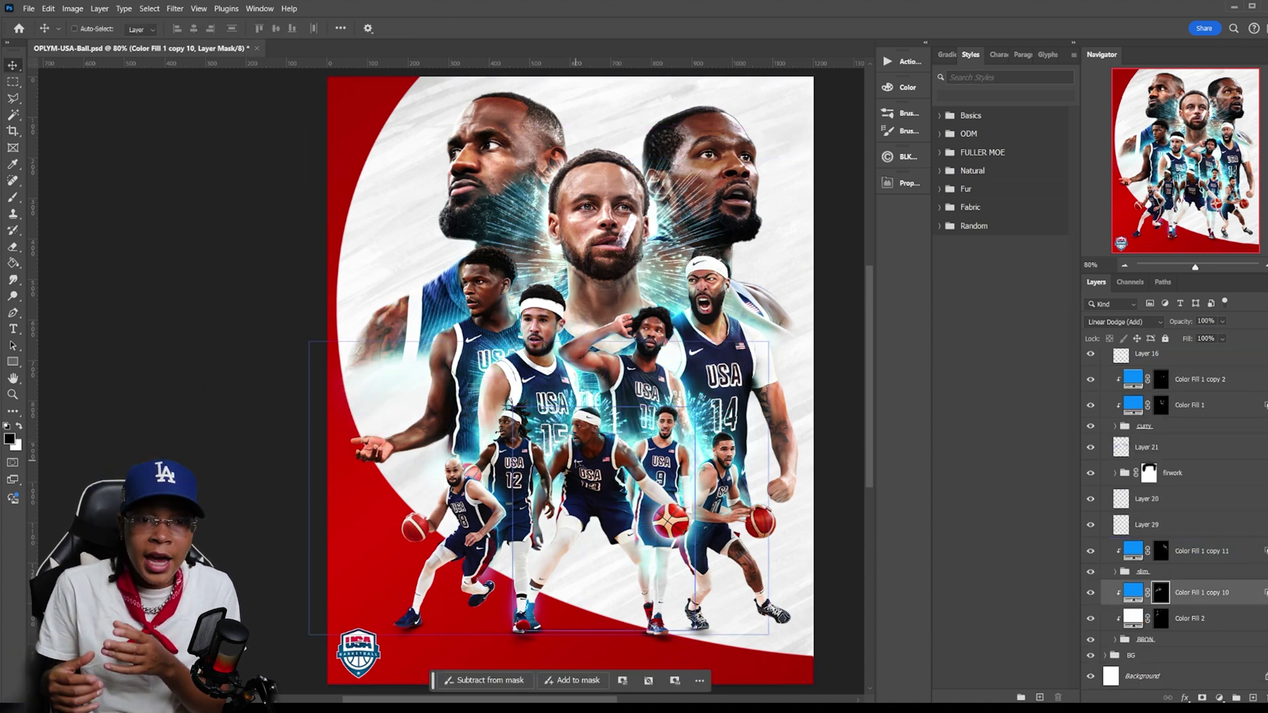
- Paint blue rim light on the masks of Color Fill 1 copy 10 and copy 11 for the two outer large players
{"action": "key", "text": "b"}
{"action": "key", "text": "x"}
{"action": "key", "text": "x"}
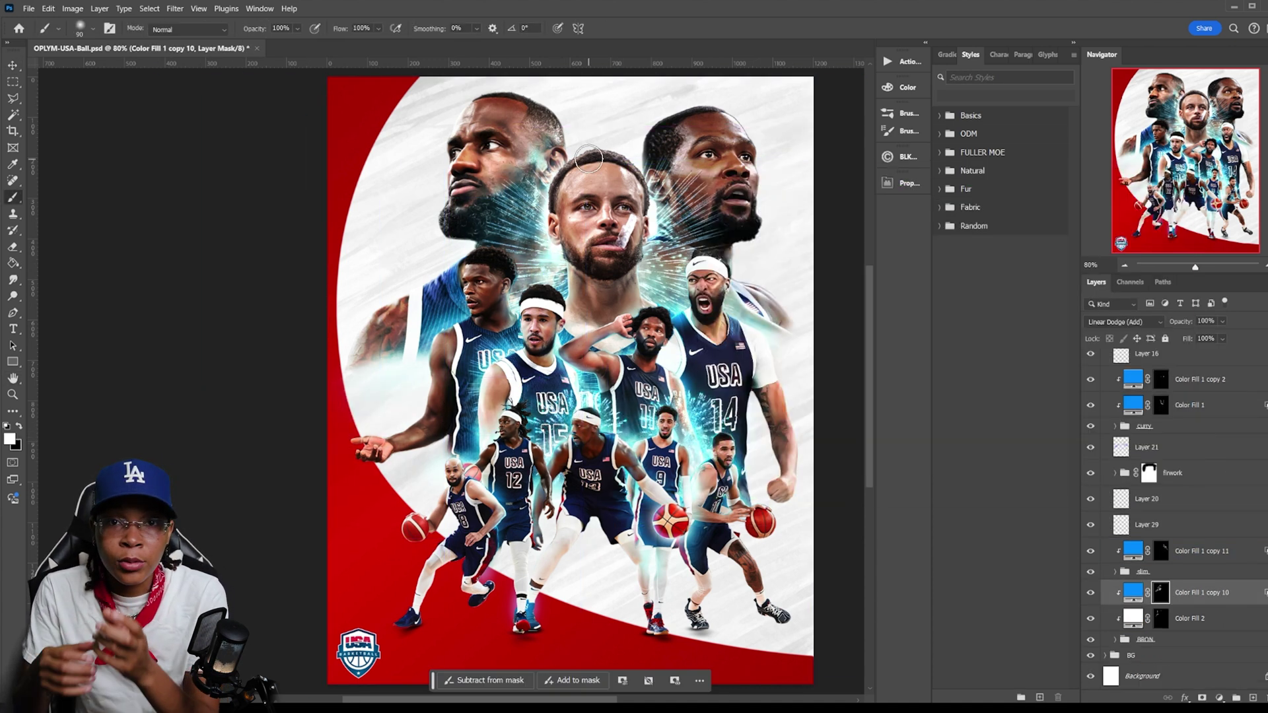
{"action": "key", "text": "alt+bracketright"}
{"action": "key", "text": "alt+bracketright"}
{"action": "key", "text": "x"}
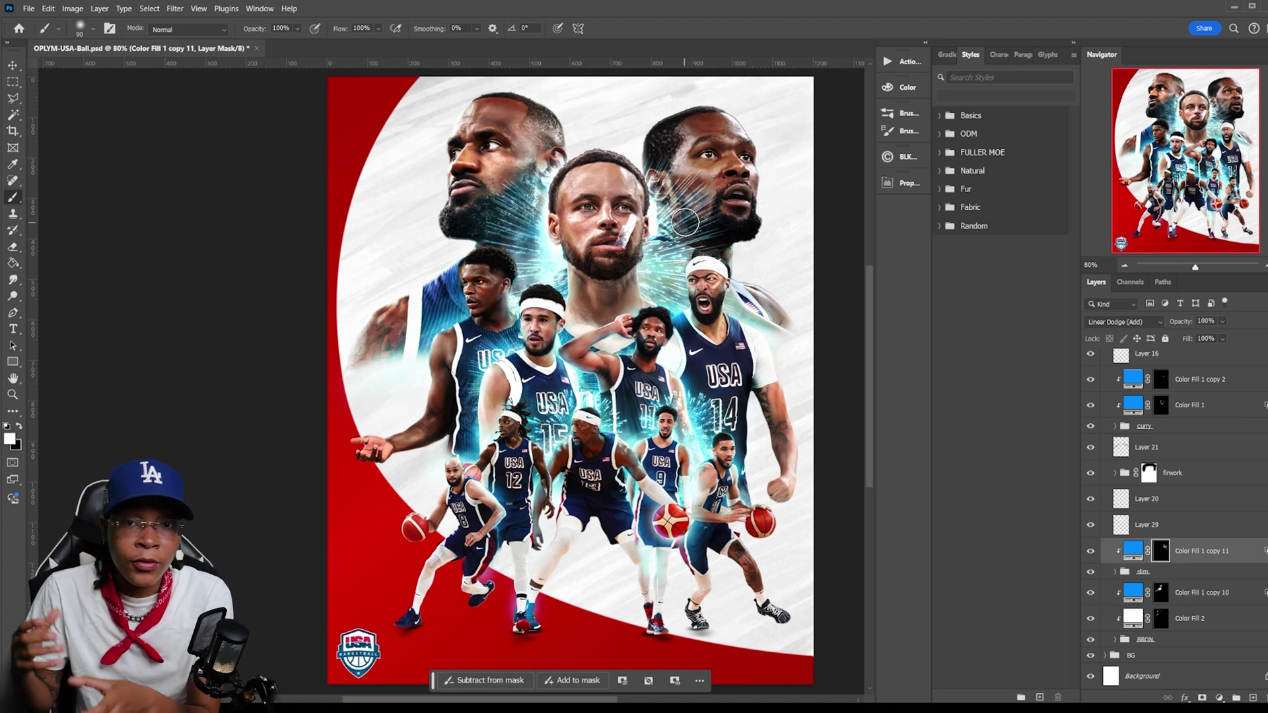
- Set the opacity of Layer 29 to 77%
{"action": "key", "text": "v"}
{"action": "left_click", "coordinate": [1149, 525]}
{"action": "key", "text": "7"}
{"action": "key", "text": "7"}
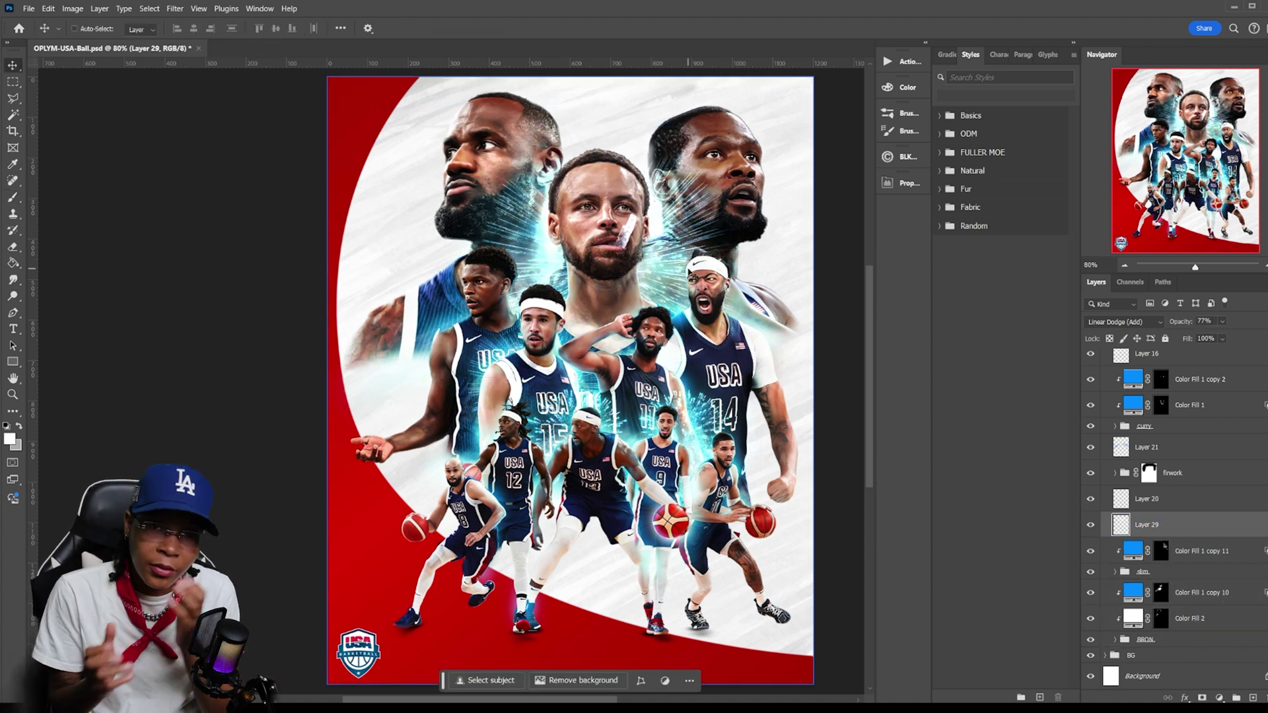
- Add a gray-filled layer above the logo group and apply the last-used filter to it
{"action": "right_click", "coordinate": [320, 462]}
{"action": "left_click", "coordinate": [113, 459]}
{"action": "key", "text": "b"}
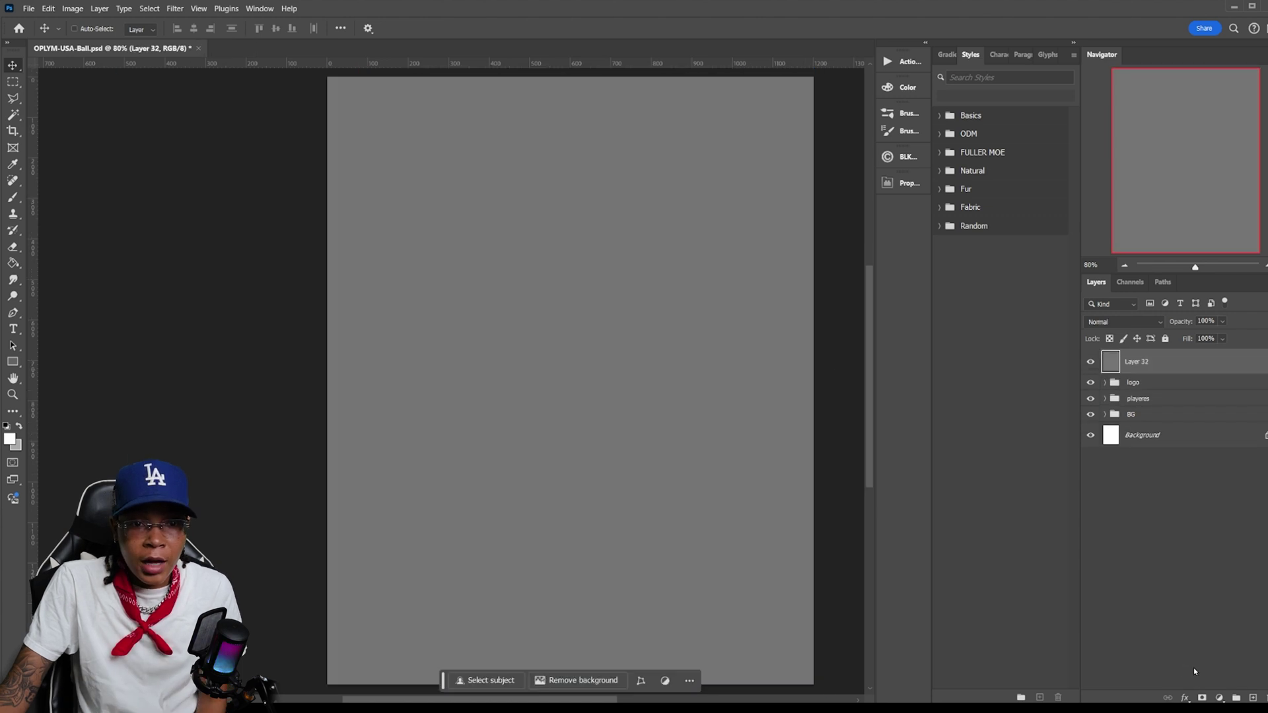
{"action": "left_click", "coordinate": [175, 9]}
{"action": "left_click", "coordinate": [198, 22]}
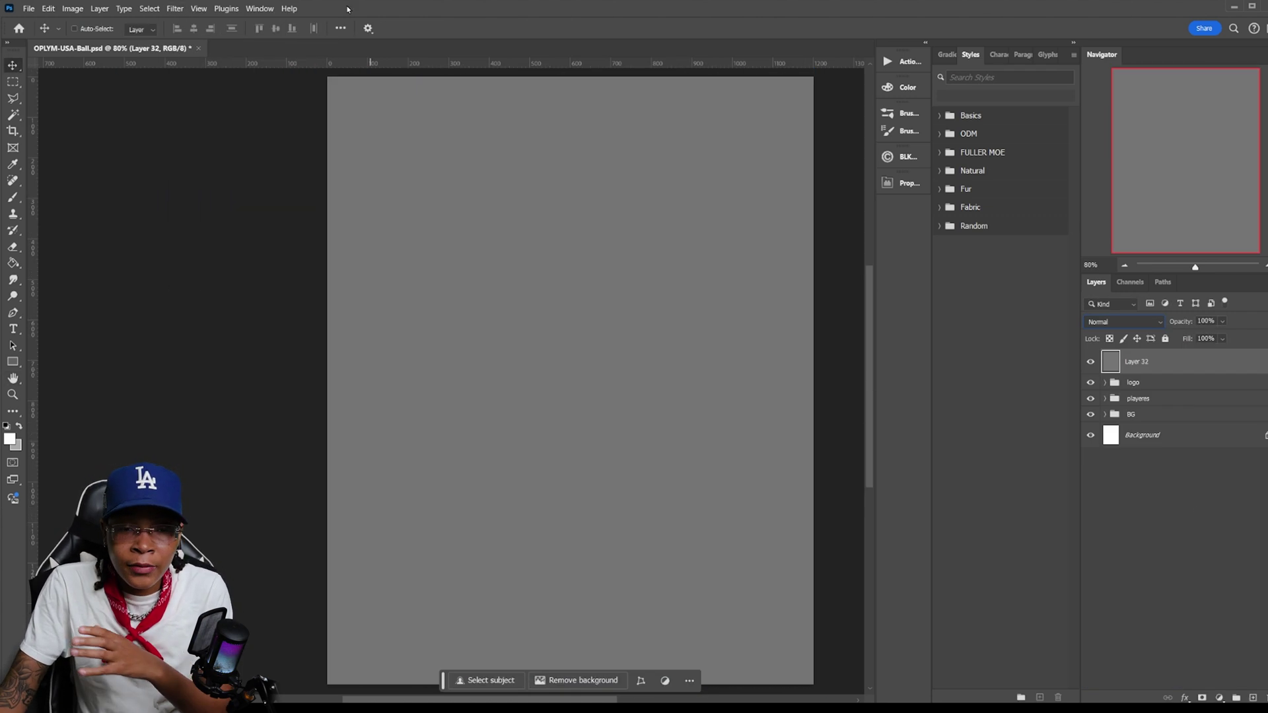
{"action": "left_click", "coordinate": [175, 8]}
{"action": "left_click", "coordinate": [198, 21]}
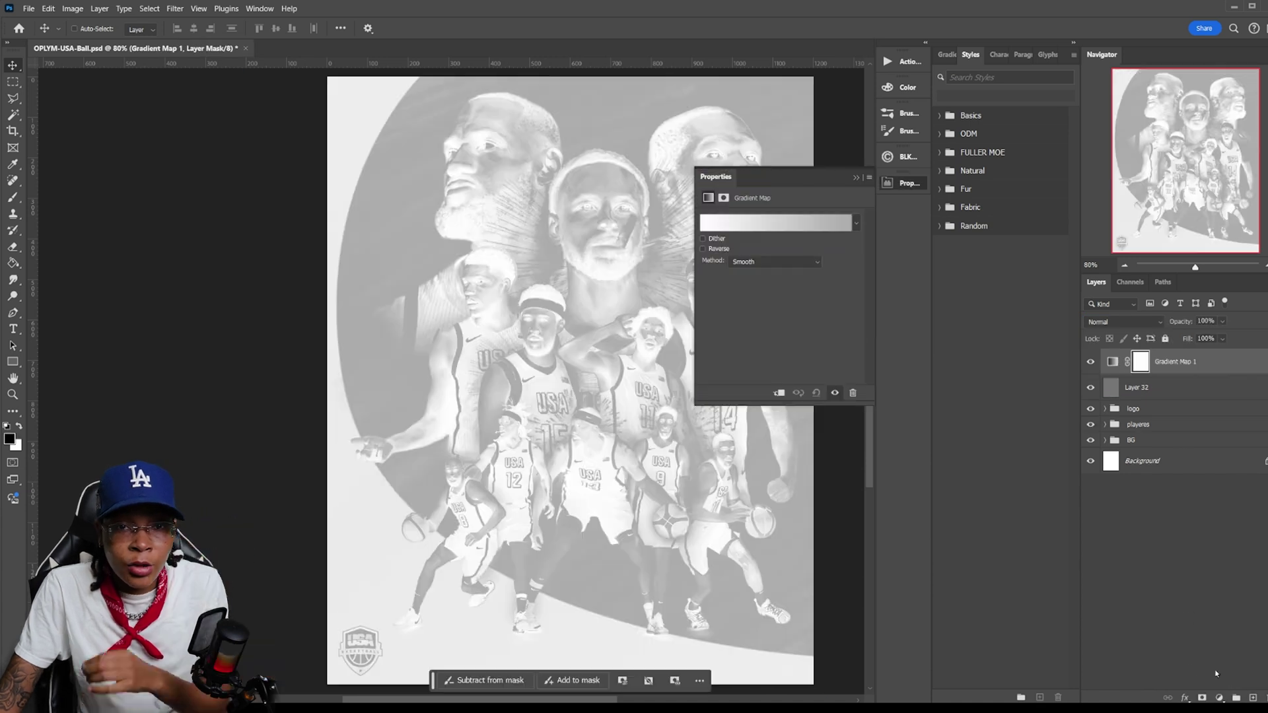
- Try a Blue-Selenium preset from the Photographic Toning gradients on Gradient Map 1
{"action": "left_click", "coordinate": [776, 222]}
{"action": "scroll", "coordinate": [726, 297], "scroll_direction": "down", "scroll_amount": 5}
{"action": "left_click", "coordinate": [625, 284]}
{"action": "left_click", "coordinate": [727, 317]}
{"action": "left_click", "coordinate": [641, 341]}
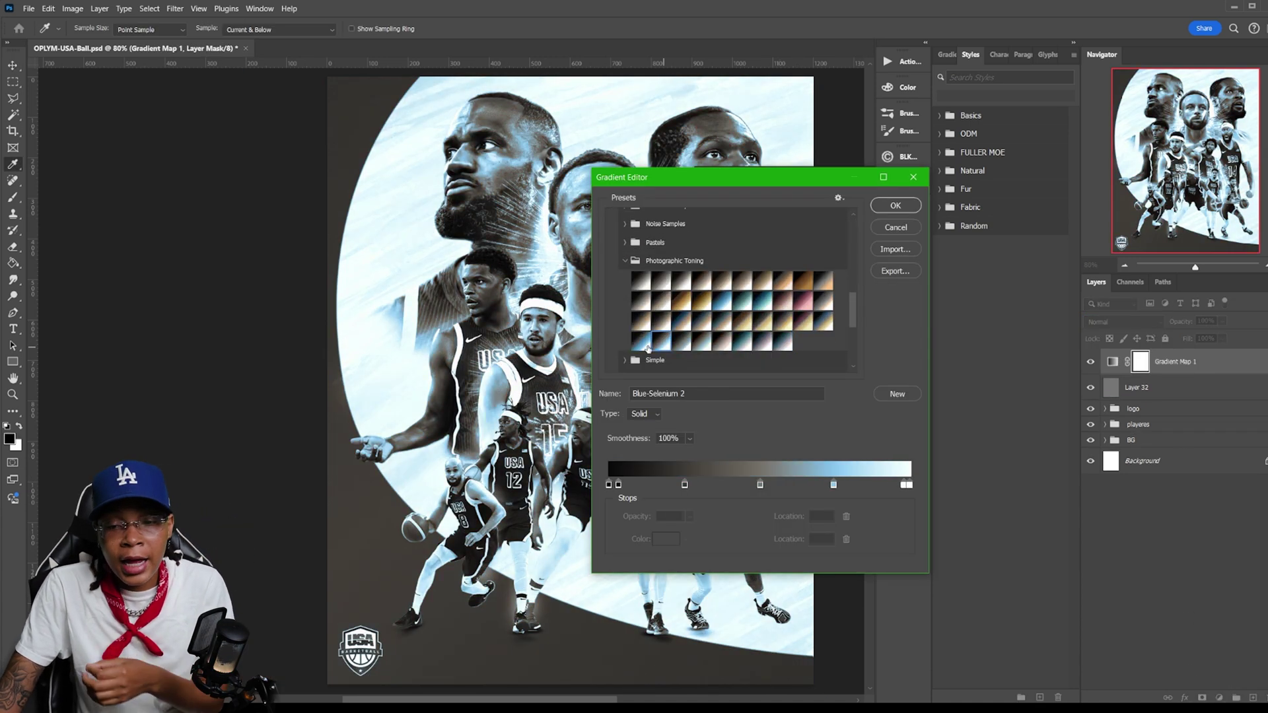
{"action": "left_click", "coordinate": [895, 206]}
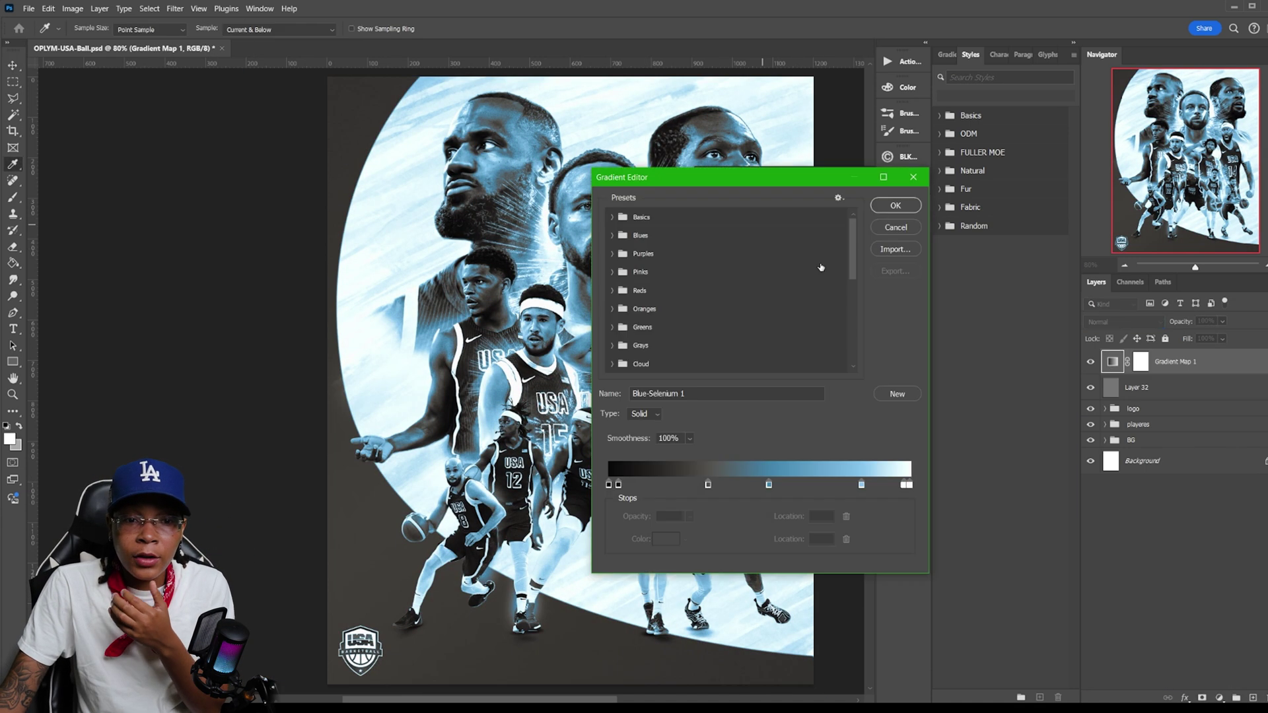
- Apply a Basics gradient preset to Gradient Map 1 and compare blend modes for the adjustment
{"action": "left_click", "coordinate": [613, 217]}
{"action": "left_click", "coordinate": [668, 236]}
{"action": "left_click", "coordinate": [1115, 345]}
{"action": "scroll", "coordinate": [1117, 323], "scroll_direction": "down", "scroll_amount": 17}
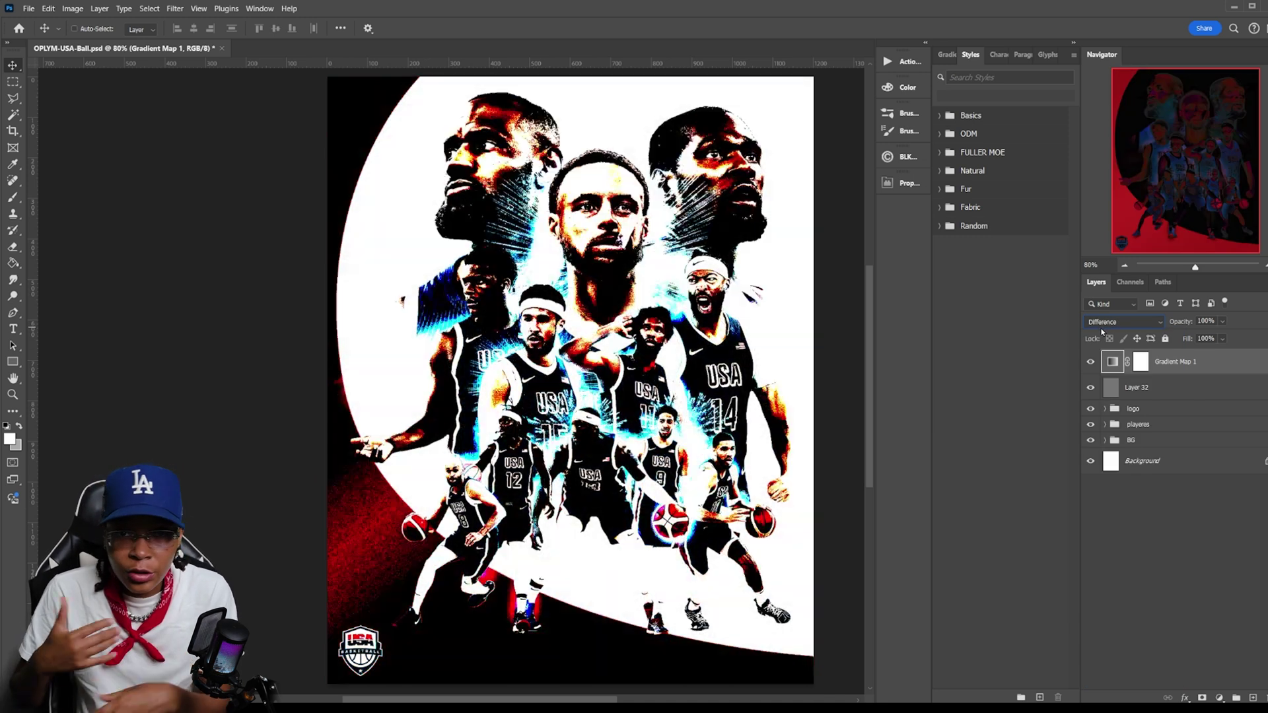
{"action": "left_click", "coordinate": [1123, 321]}
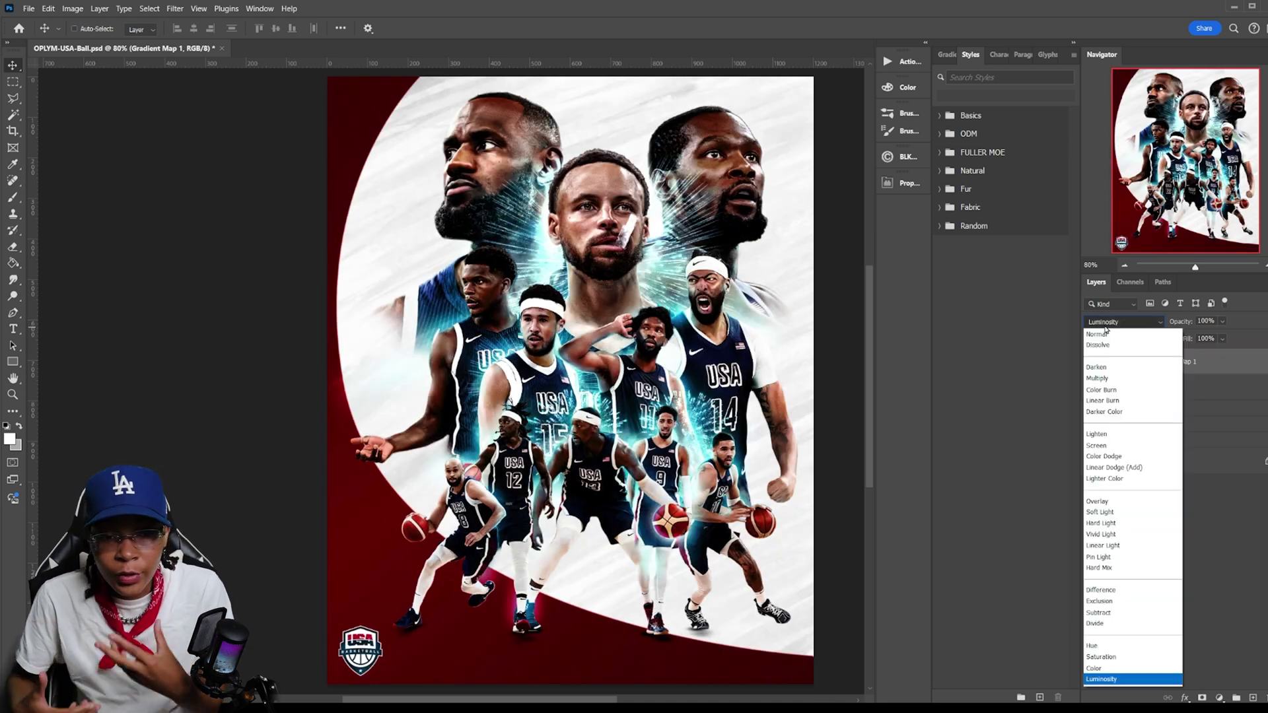
{"action": "left_click", "coordinate": [1110, 335]}
{"action": "left_click", "coordinate": [1181, 526]}
- Add a Levels adjustment above Gradient Map 1 with a black input of 6 and midtones of 0.95
{"action": "left_click", "coordinate": [1219, 697]}
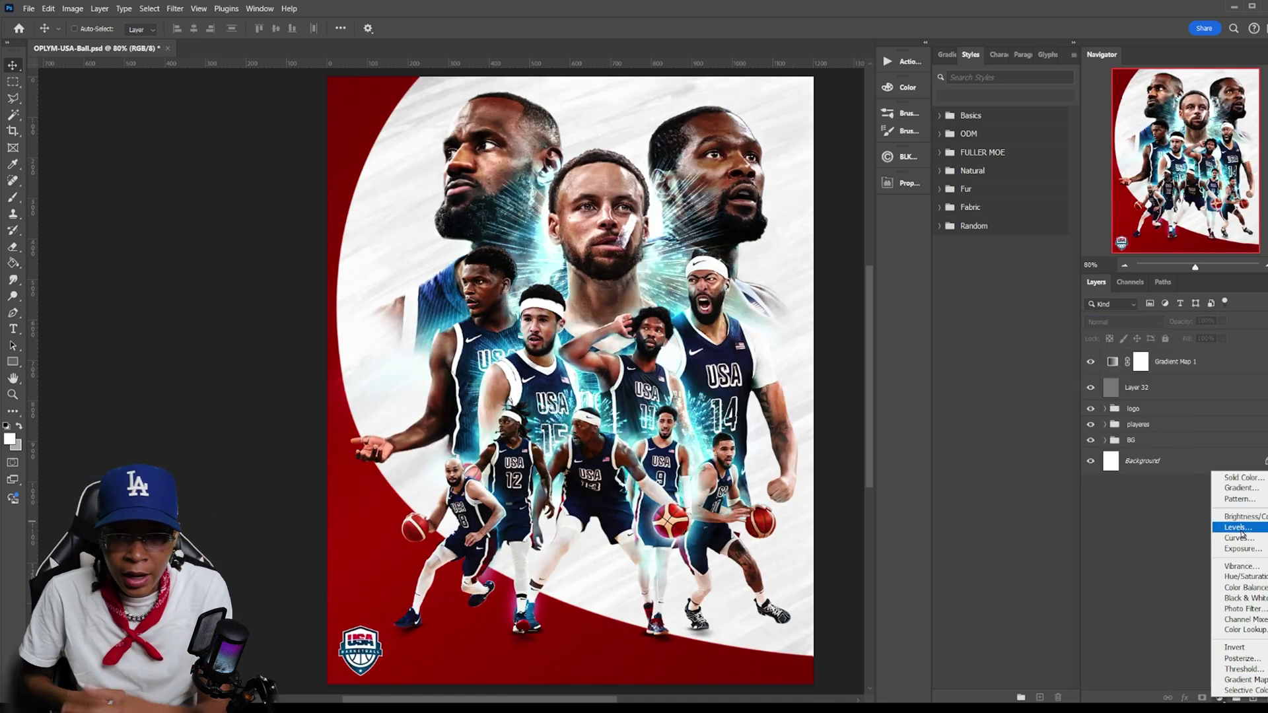
{"action": "left_click", "coordinate": [1239, 530]}
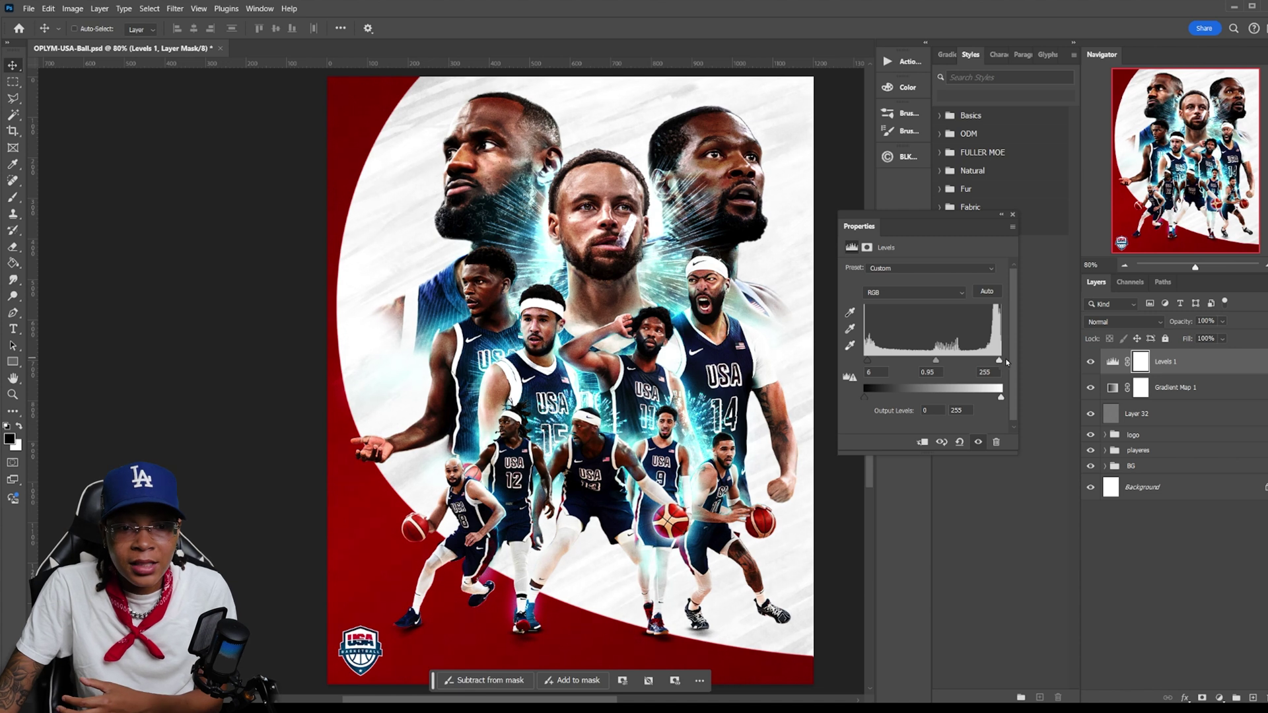
{"action": "left_click_drag", "start_coordinate": [866, 397], "coordinate": [871, 397]}
{"action": "left_click_drag", "start_coordinate": [999, 361], "coordinate": [930, 364]}
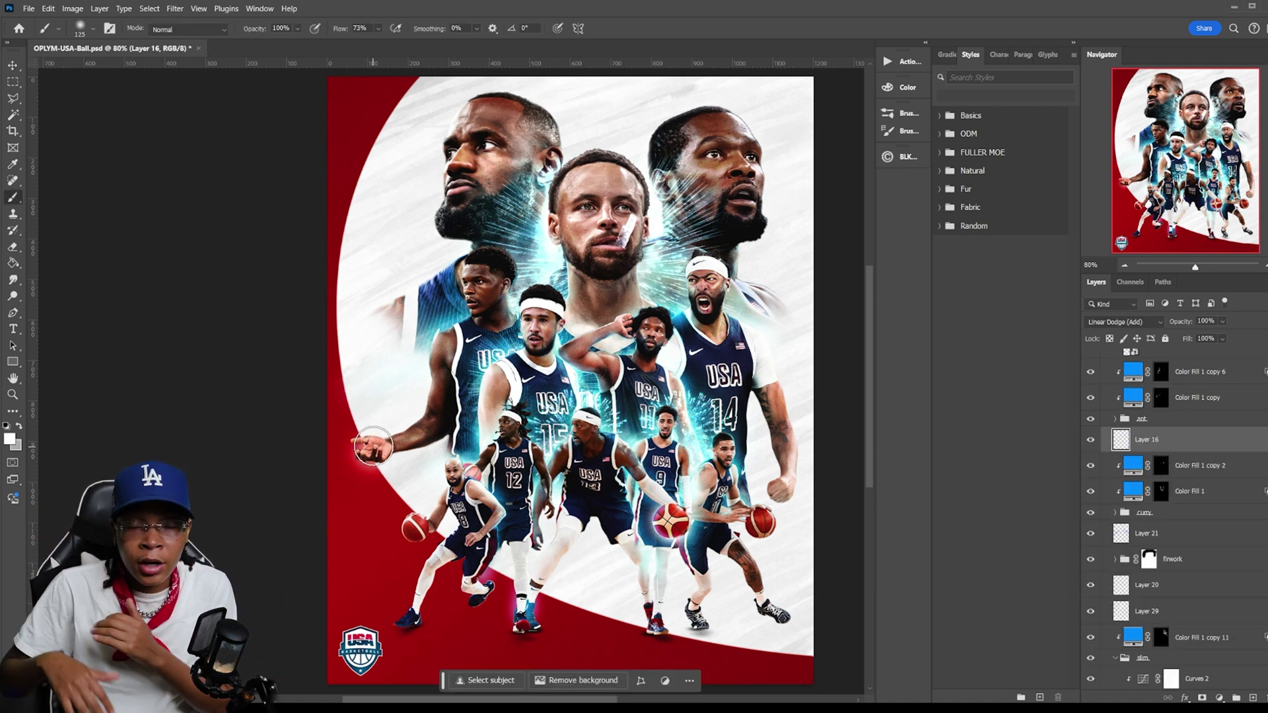
- Add a Linear Dodge (Add) layer above the BG group and paint a soft white glow along the red shape's curved edge
{"action": "key", "text": "ctrl+alt+shift+e"}
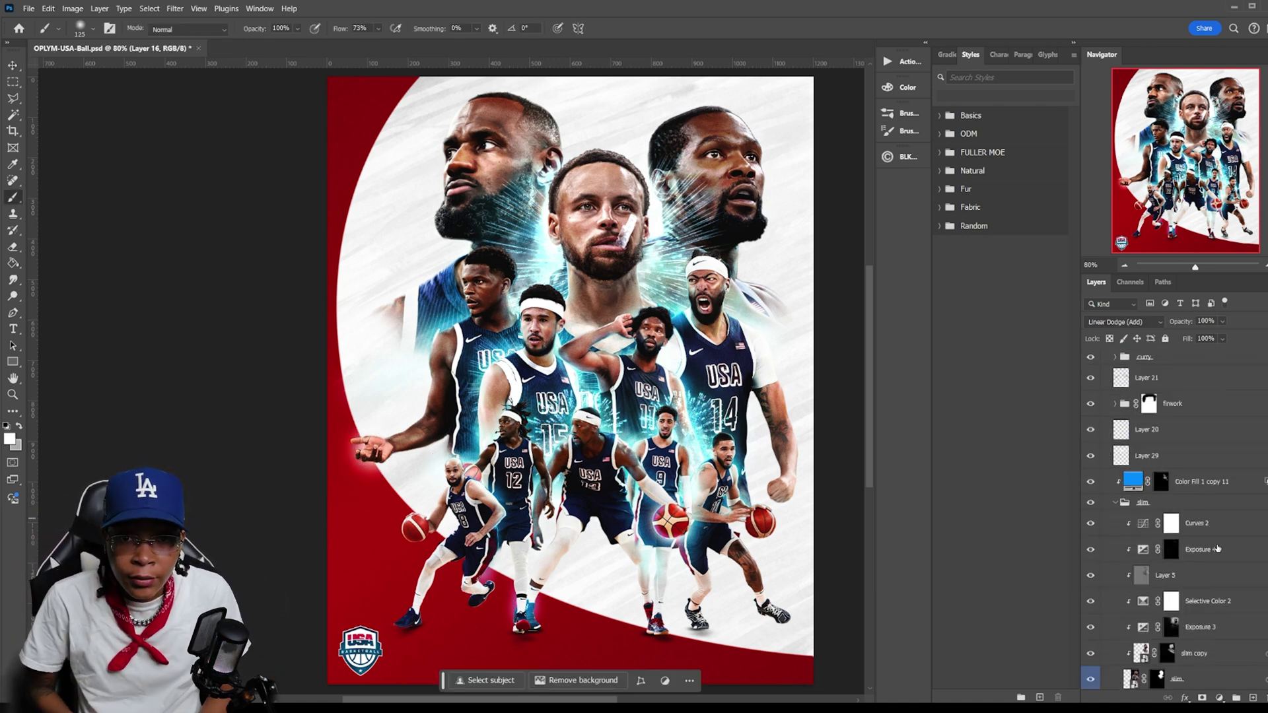
{"action": "left_click", "coordinate": [1123, 321]}
{"action": "left_click", "coordinate": [1127, 468]}
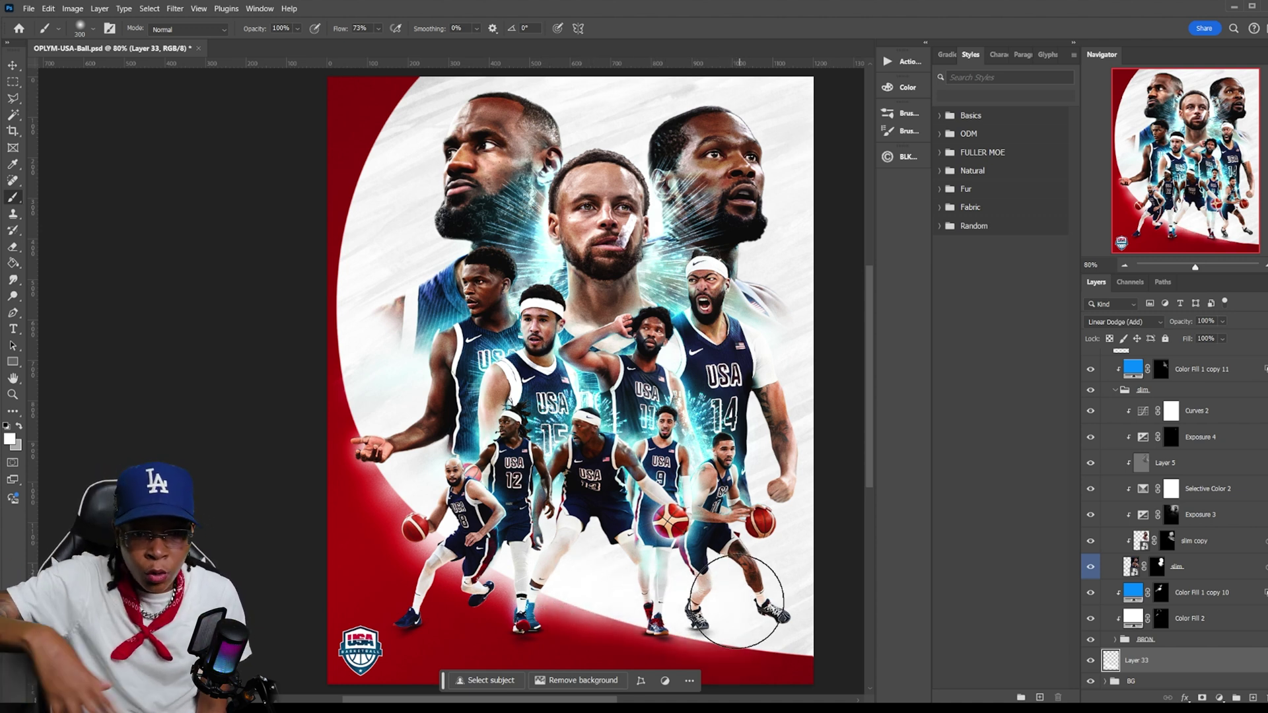
{"action": "mouse_move", "coordinate": [385, 305]}
{"action": "left_mouse_down"}
{"action": "mouse_move", "coordinate": [415, 152]}
{"action": "mouse_move", "coordinate": [456, 122]}
{"action": "left_mouse_up"}
{"action": "key", "text": "v"}
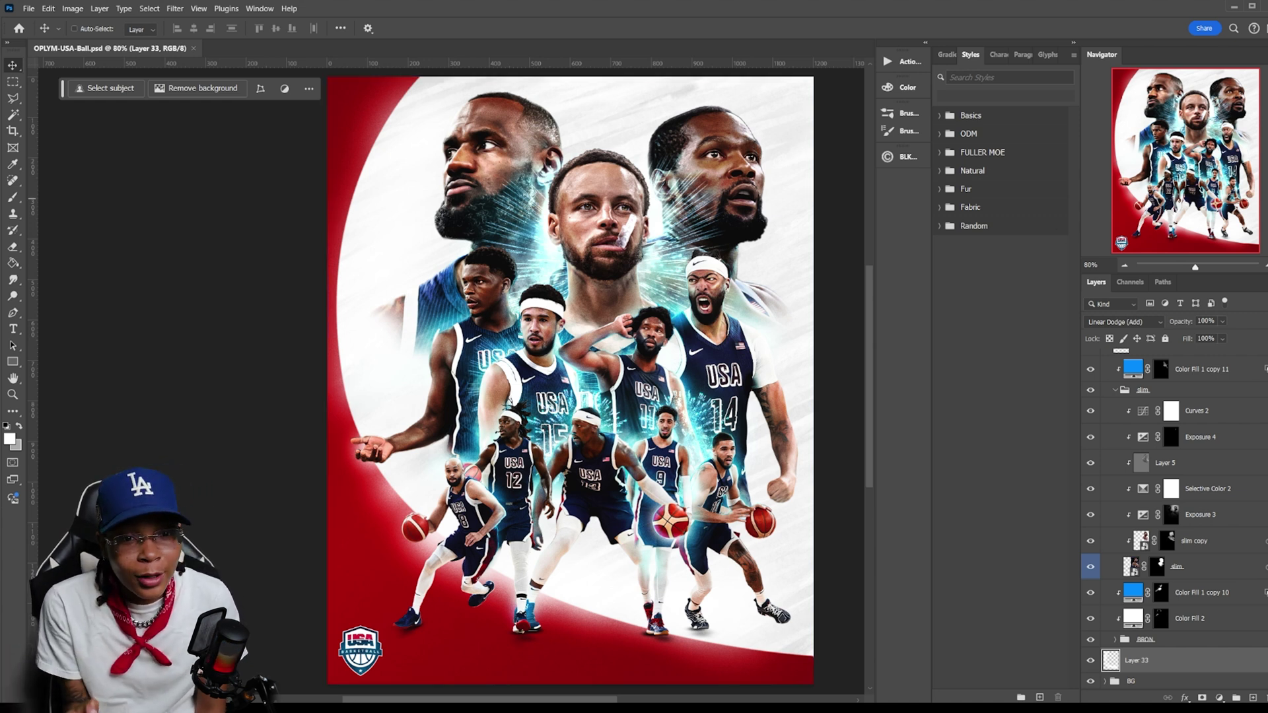
- Draw a diagonal black-to-white linear gradient above Layer 1 in the BG group, running from the poster's upper right toward its lower left
{"action": "left_click", "coordinate": [1105, 681]}
{"action": "left_click", "coordinate": [1214, 633]}
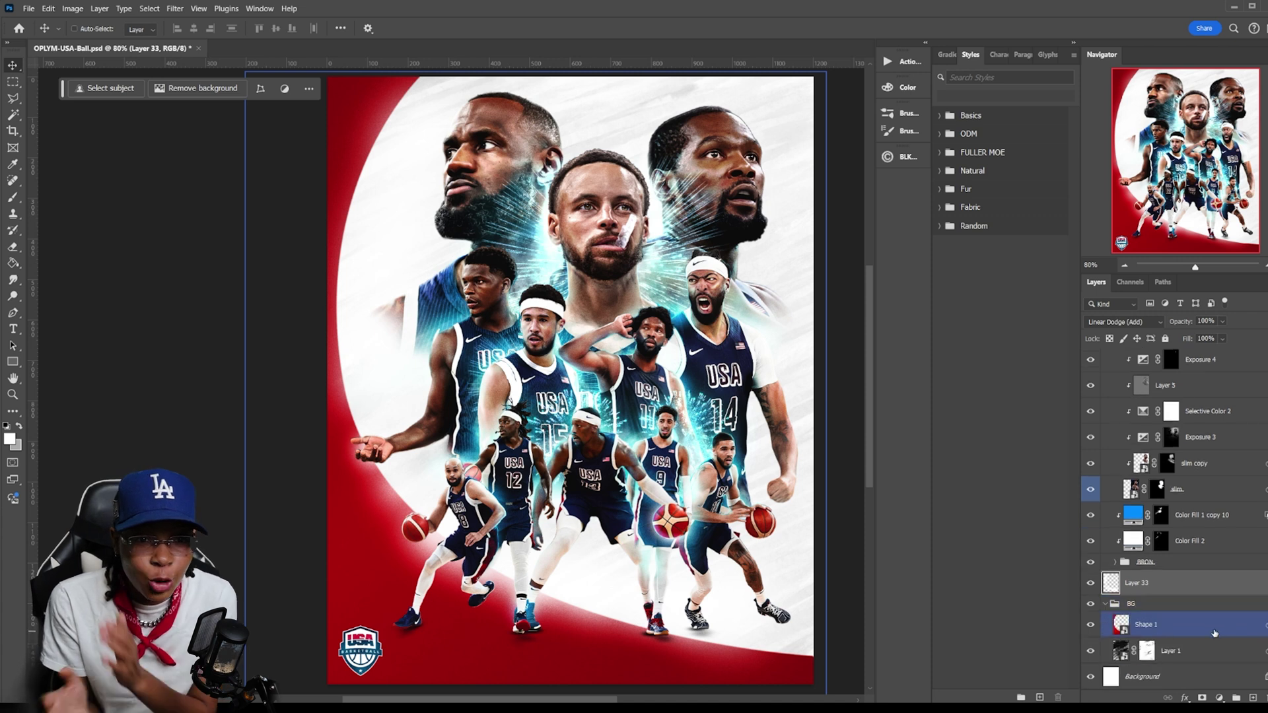
{"action": "left_click", "coordinate": [1214, 651]}
{"action": "left_click", "coordinate": [7, 427]}
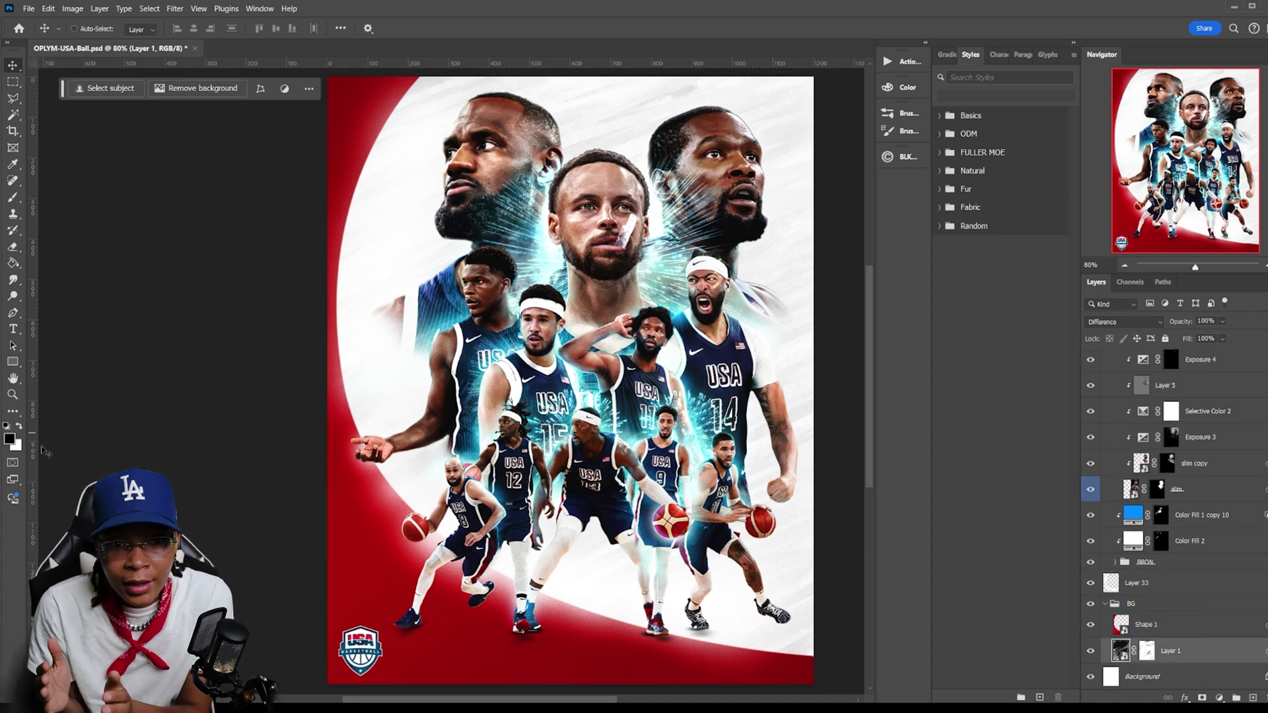
{"action": "left_click", "coordinate": [12, 262]}
{"action": "left_click", "coordinate": [175, 28]}
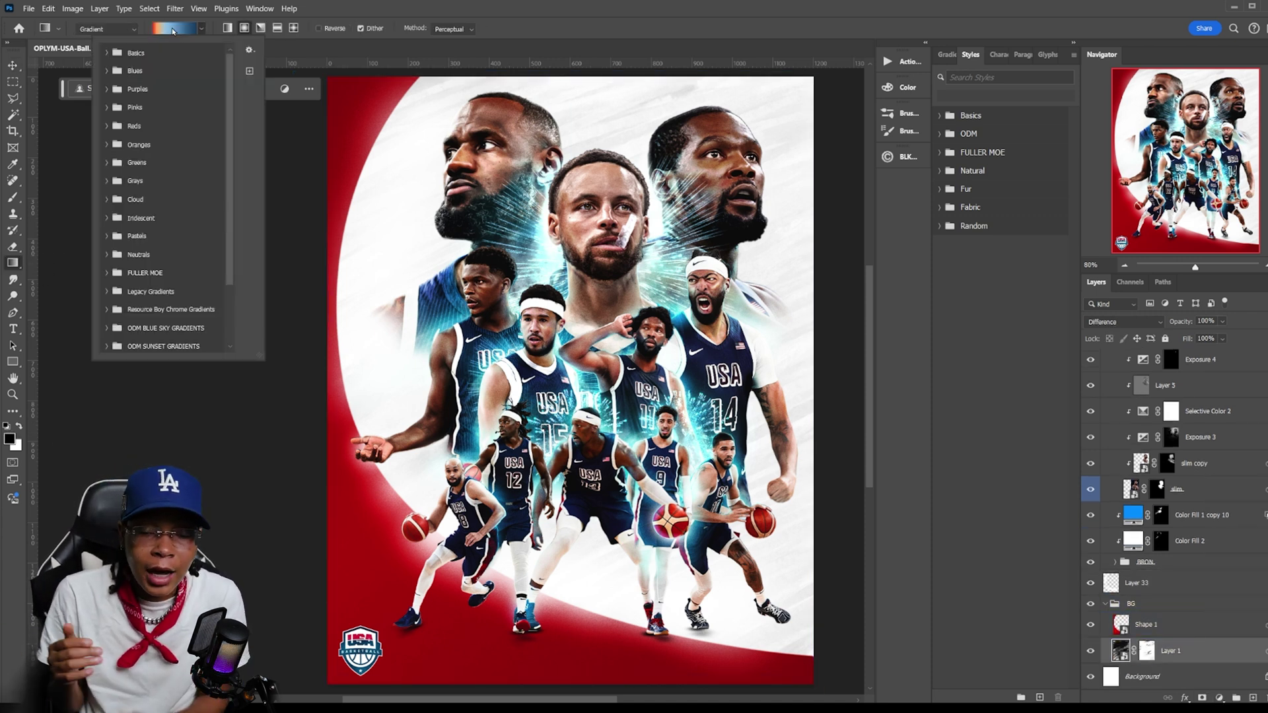
{"action": "left_click", "coordinate": [128, 73]}
{"action": "left_click_drag", "start_coordinate": [749, 100], "coordinate": [432, 416]}
- Change the black stop of Gradient Fill 1 to navy 00245e, sampling the jersey blue as a starting point, and apply the gradient
{"action": "left_click", "coordinate": [175, 29]}
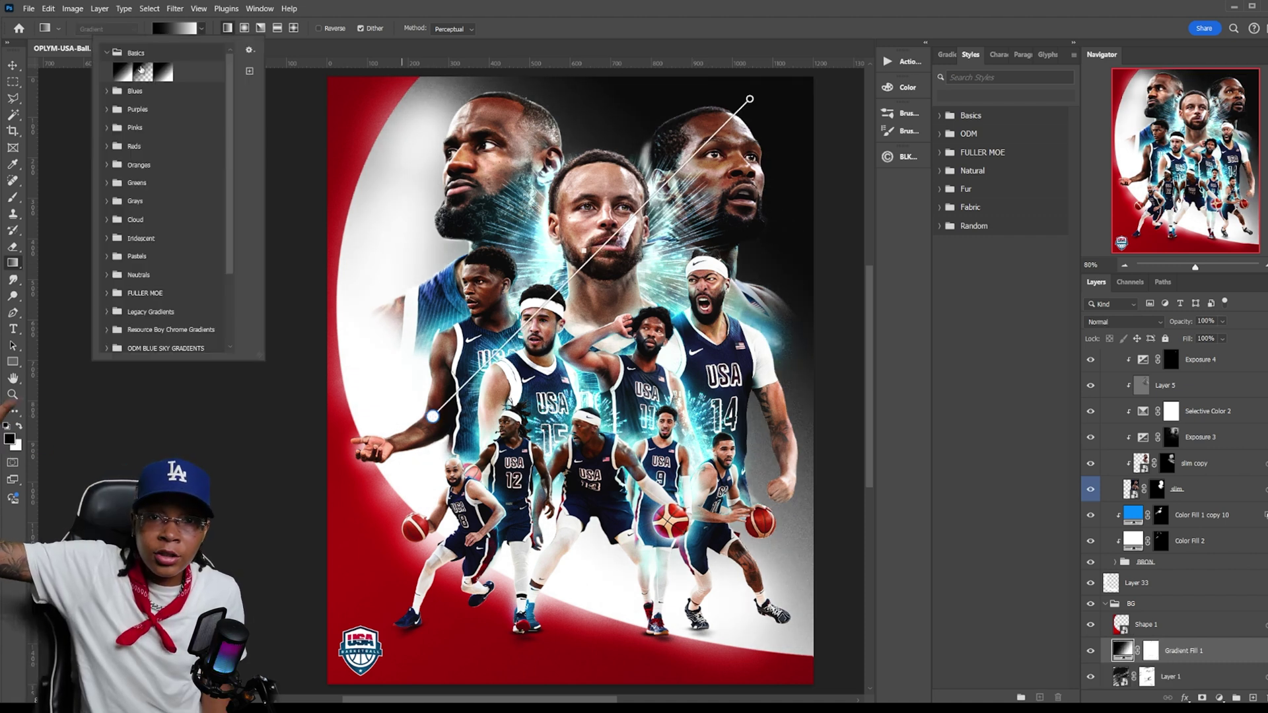
{"action": "left_click", "coordinate": [173, 30]}
{"action": "double_click", "coordinate": [609, 485]}
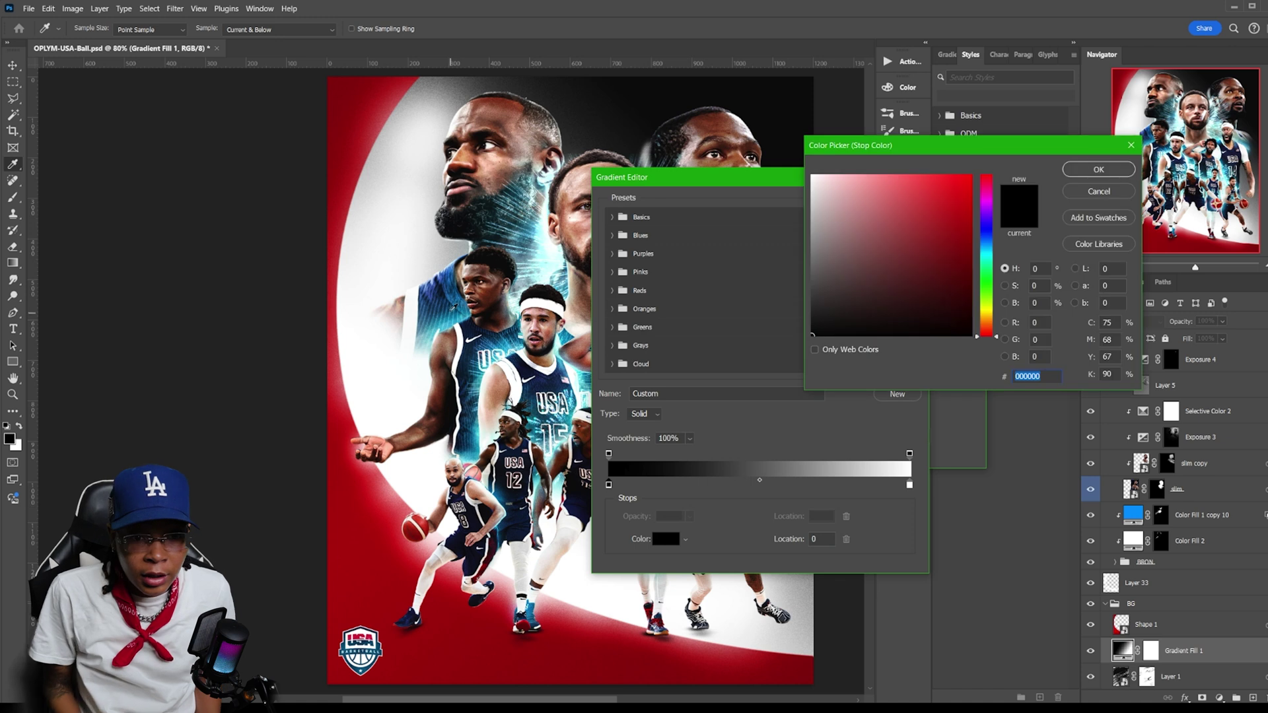
{"action": "left_click", "coordinate": [813, 177]}
{"action": "left_click", "coordinate": [286, 29]}
{"action": "left_click", "coordinate": [265, 56]}
{"action": "left_click", "coordinate": [441, 285]}
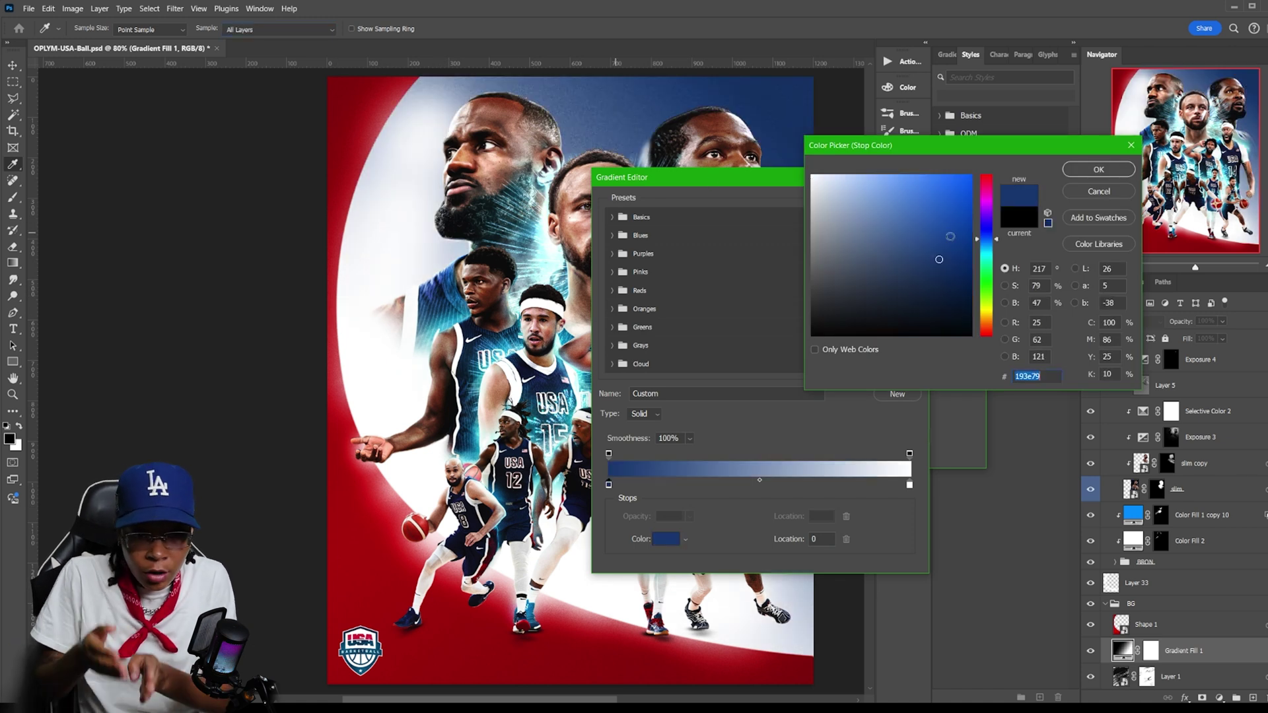
{"action": "left_click", "coordinate": [974, 282]}
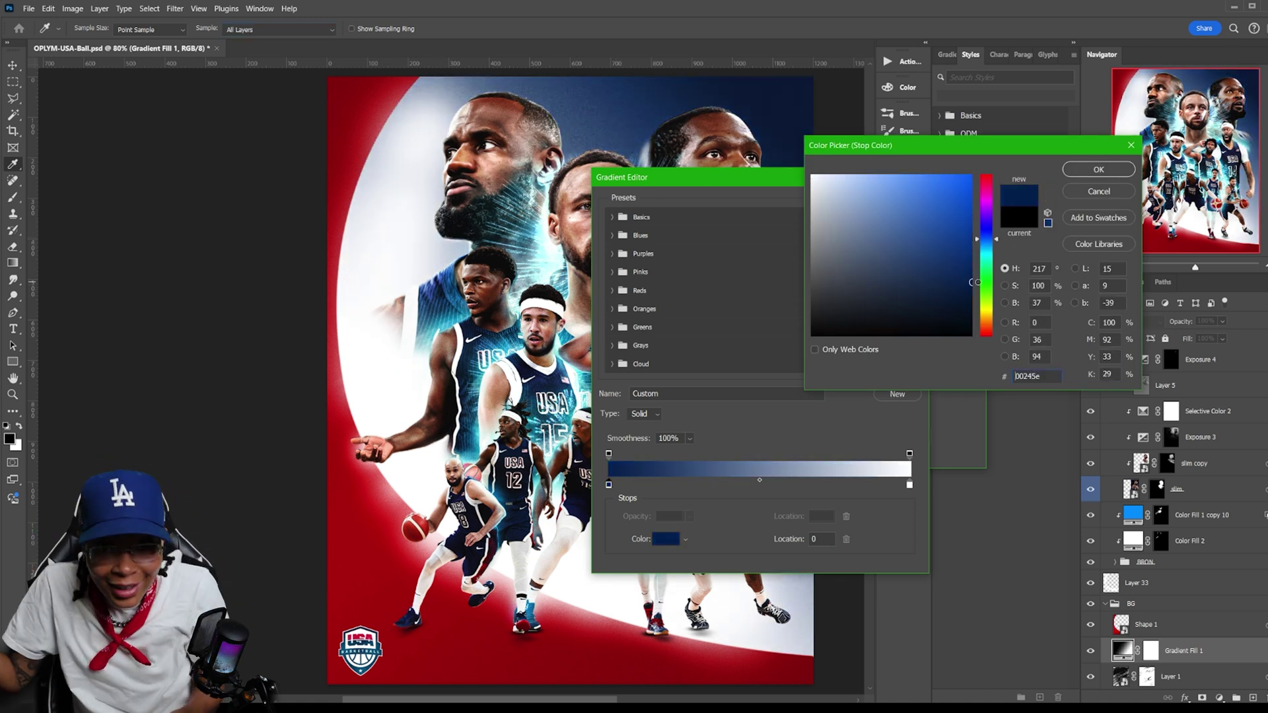
{"action": "left_click", "coordinate": [1099, 170]}
{"action": "left_click_drag", "start_coordinate": [778, 179], "coordinate": [796, 362]}
{"action": "left_click", "coordinate": [911, 378]}
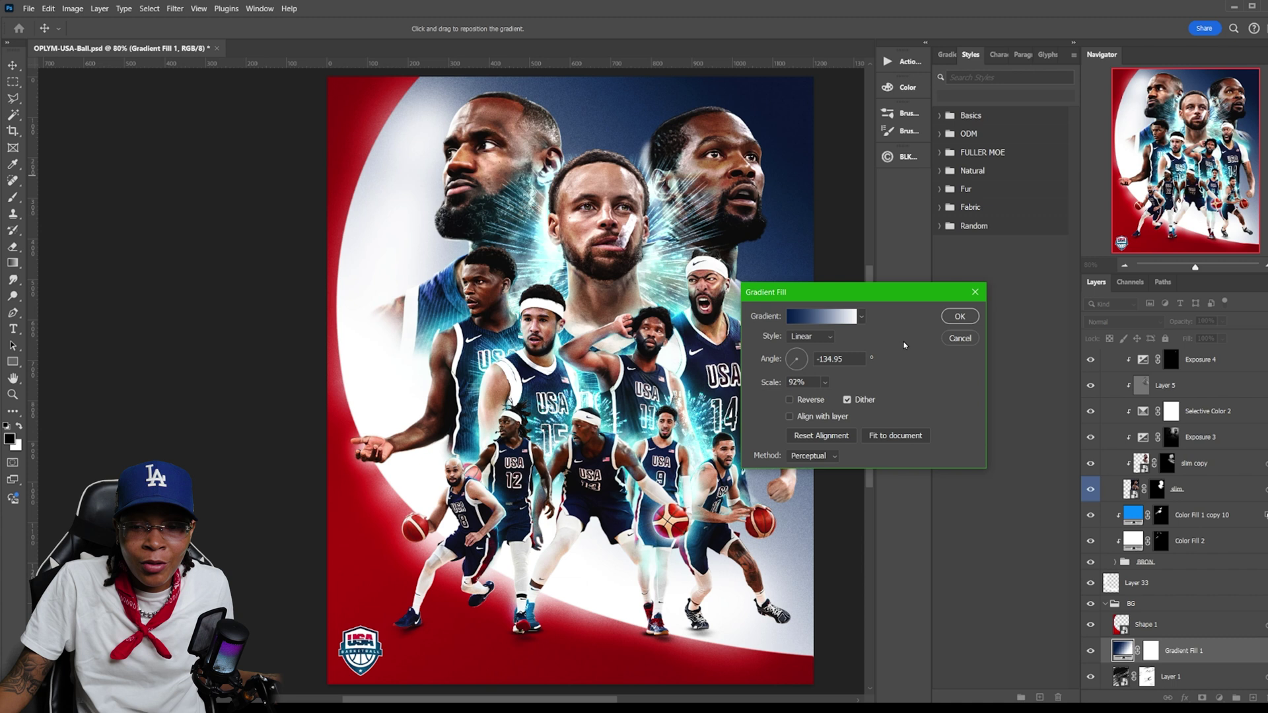
{"action": "left_click", "coordinate": [959, 316]}
- Set the blend mode of Gradient Fill 1 to Linear Burn and save the document
{"action": "left_click", "coordinate": [1123, 322]}
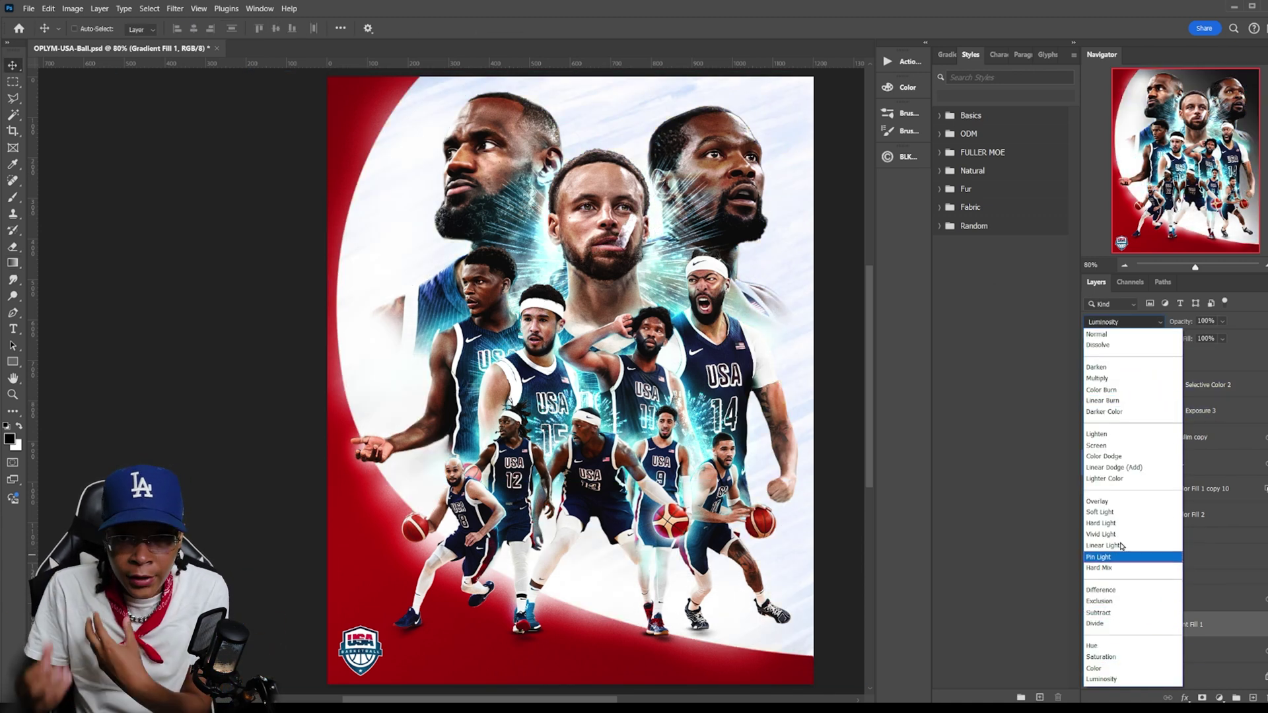
{"action": "left_click", "coordinate": [1115, 400]}
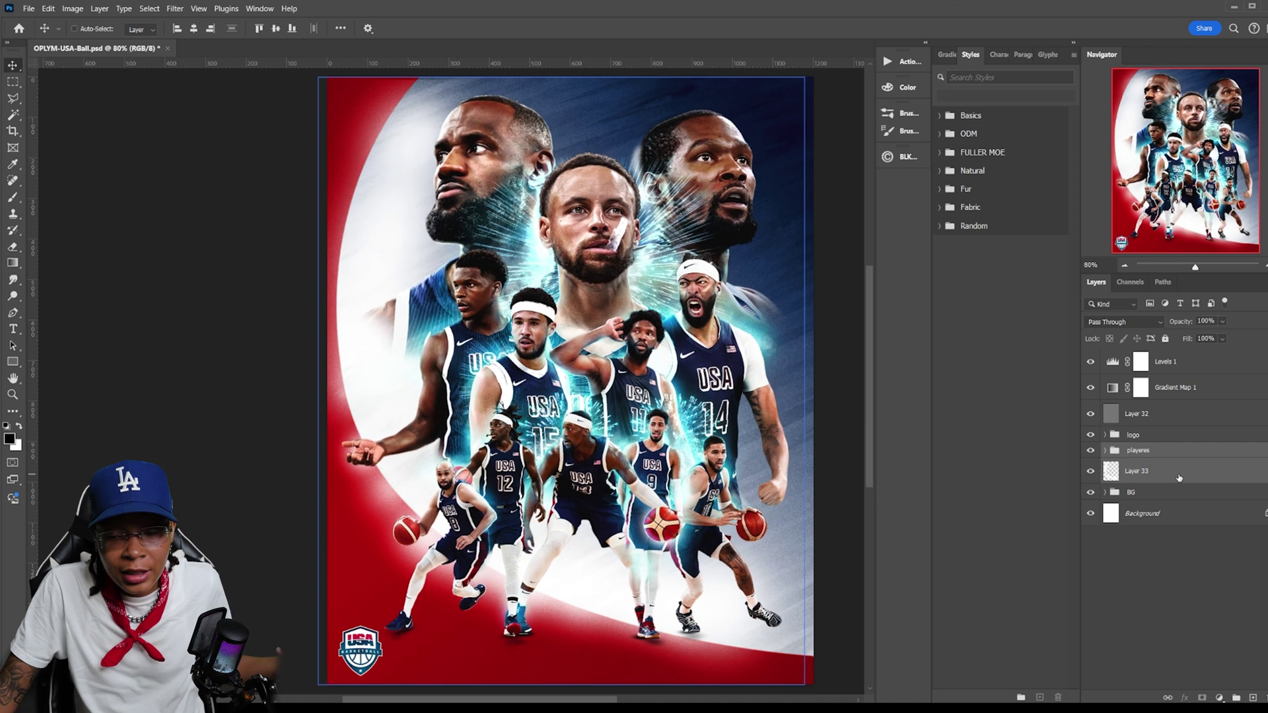
{"action": "key", "text": "ctrl+s"}
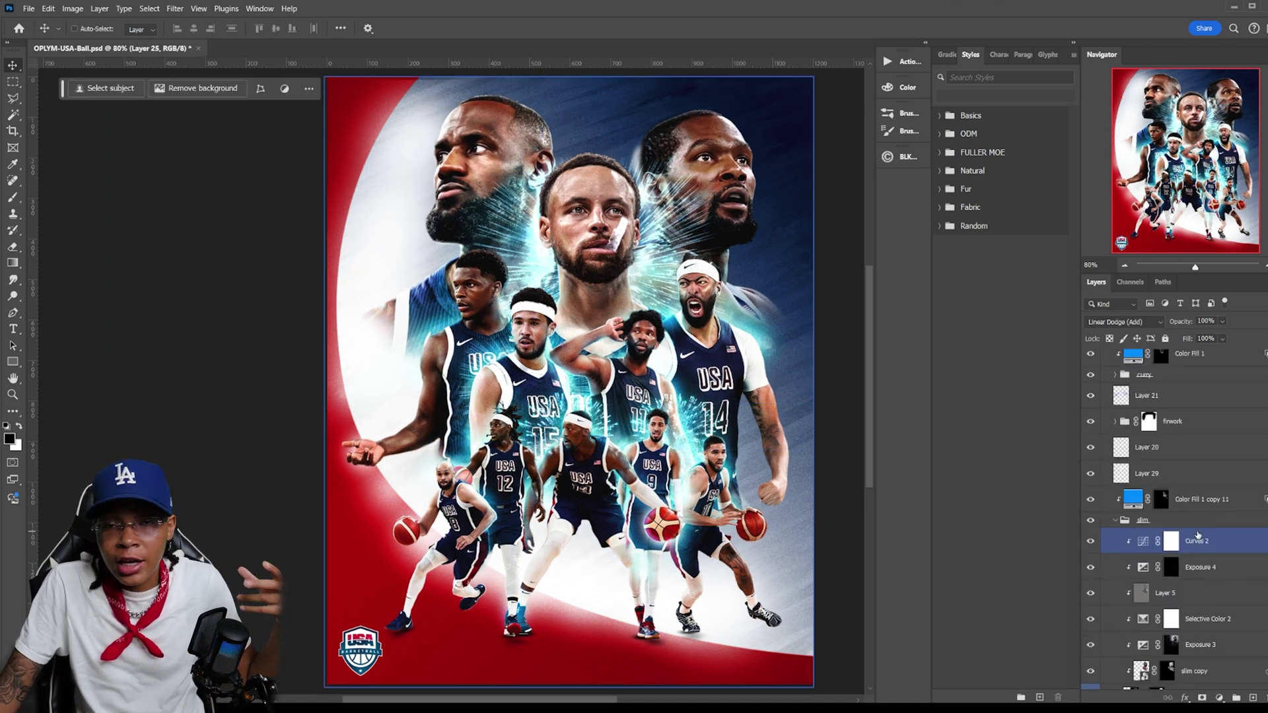
{"action": "right_click", "coordinate": [1193, 421]}
{"action": "key", "text": "Escape"}
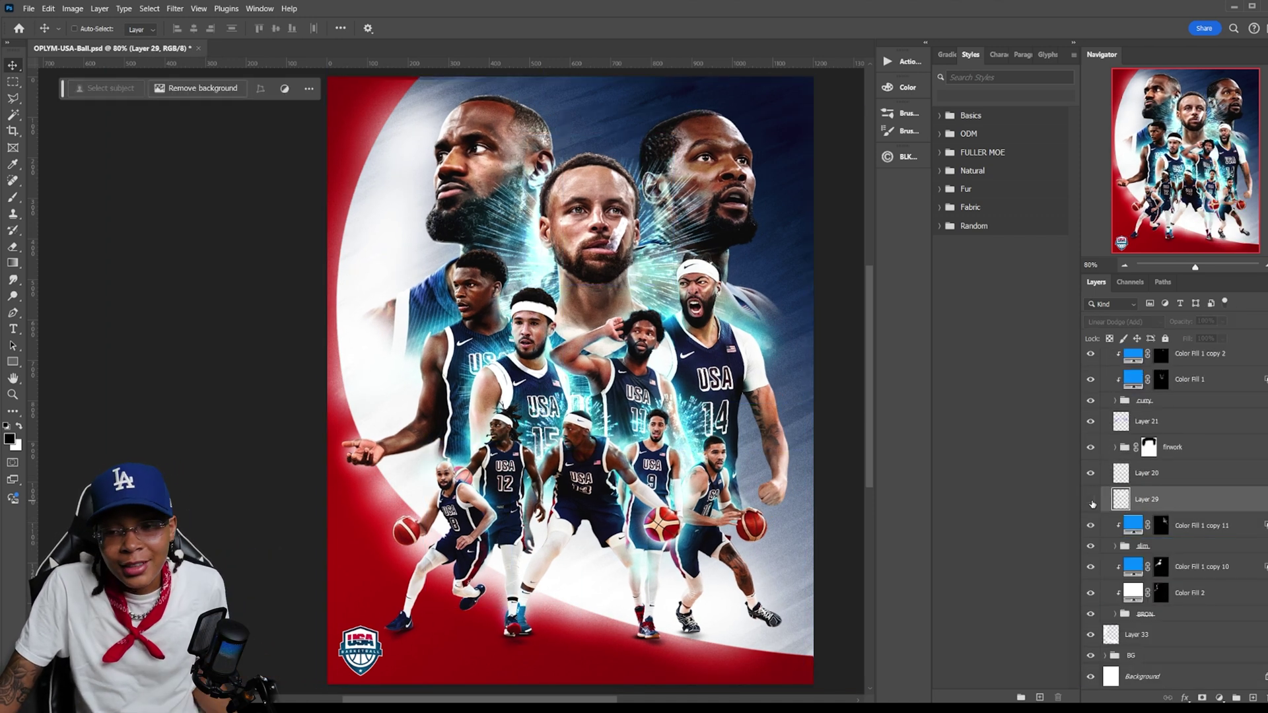
{"action": "right_click", "coordinate": [1193, 421]}
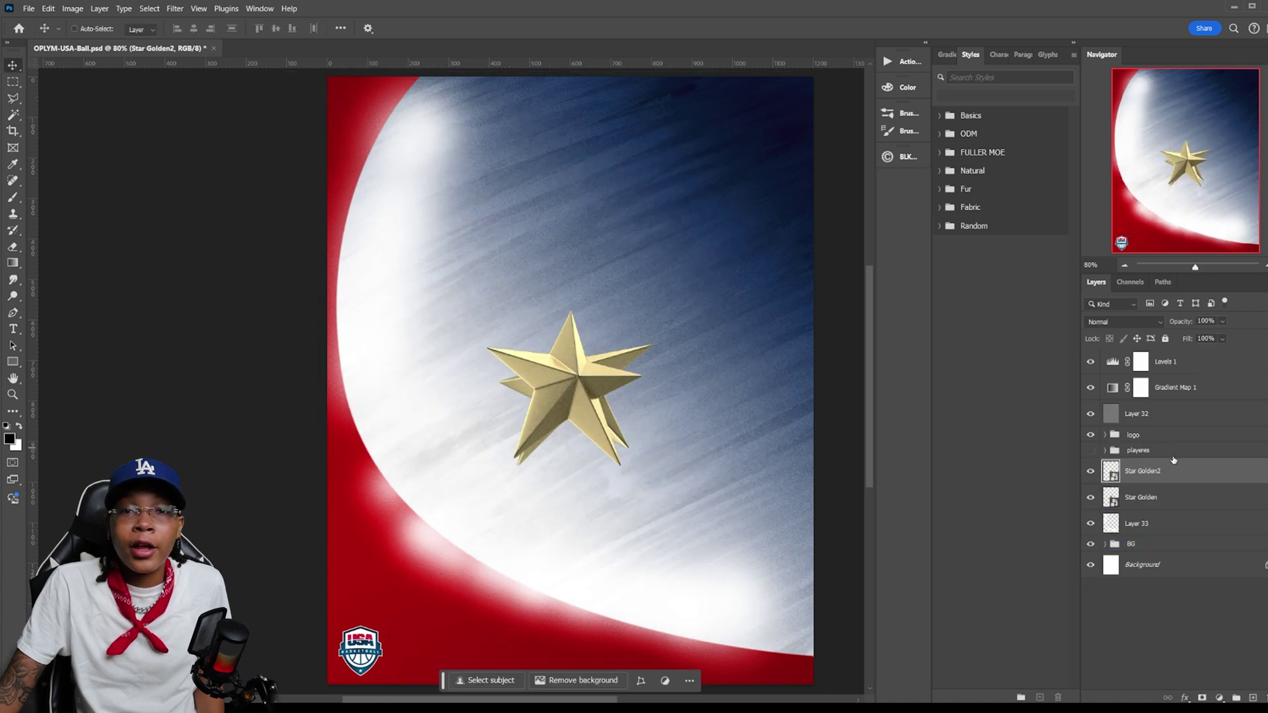
- Move Star Golden2 into the poster's upper-left corner, scaled to about 86% and rotated about 25 degrees
{"action": "key", "text": "ctrl+t"}
{"action": "key", "text": "ctrl+1"}
{"action": "scroll", "coordinate": [452, 263], "scroll_direction": "up", "scroll_amount": 3}
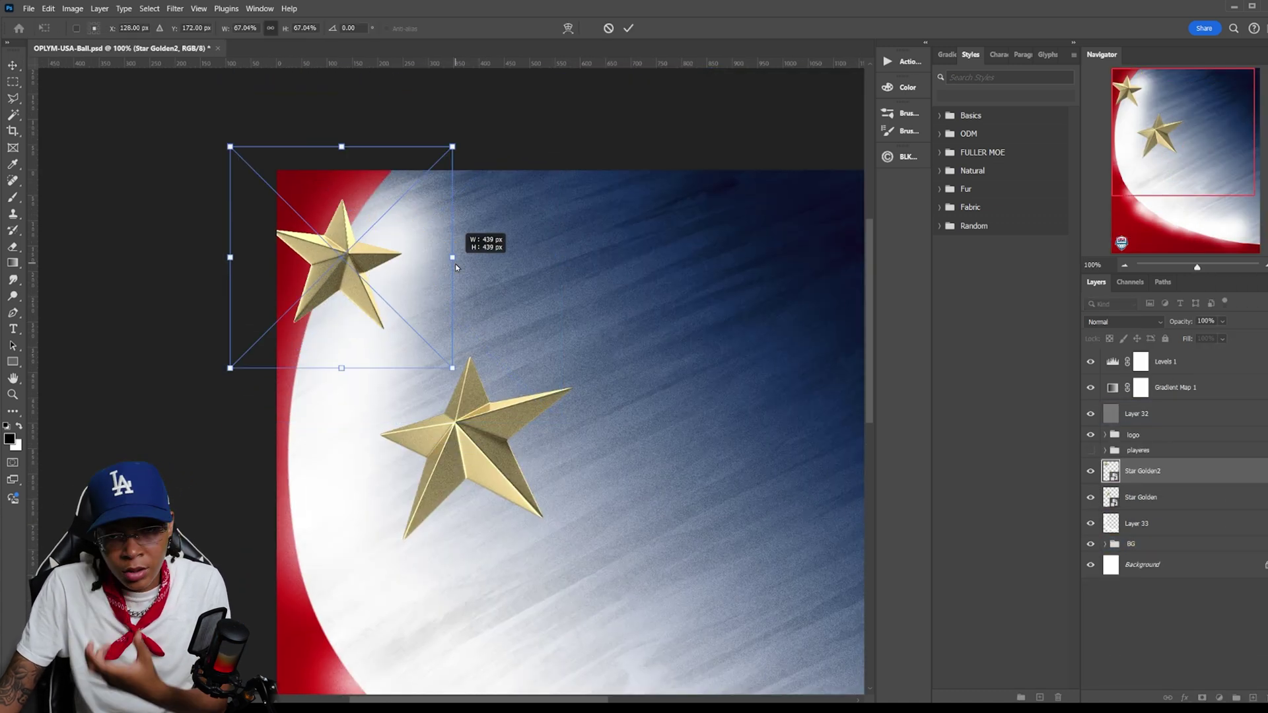
{"action": "left_click_drag", "start_coordinate": [502, 112], "coordinate": [462, 218]}
{"action": "left_click_drag", "start_coordinate": [313, 294], "coordinate": [325, 297]}
{"action": "left_click_drag", "start_coordinate": [522, 187], "coordinate": [555, 178]}
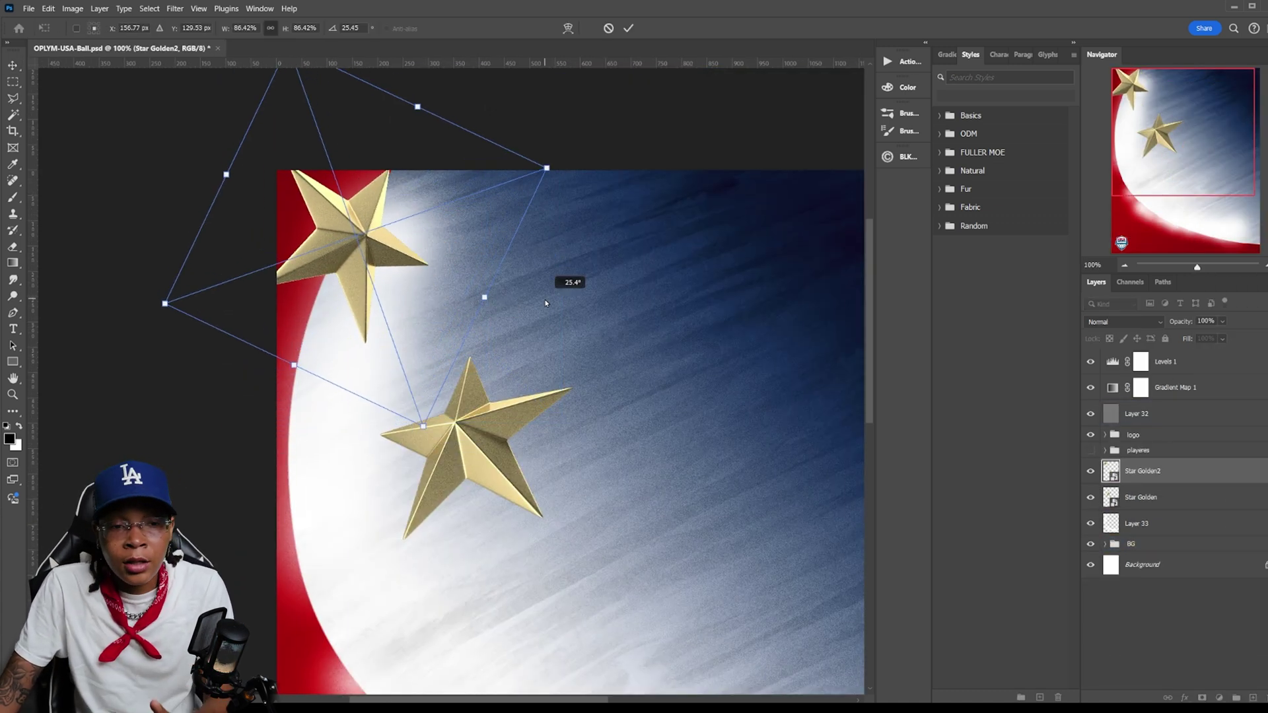
{"action": "left_click_drag", "start_coordinate": [552, 283], "coordinate": [428, 295]}
{"action": "key", "text": "Return"}
- Clip a hidden Hue/Saturation adjustment and a Black & White adjustment with Yellows at 223 to the Star Golden2 layer
{"action": "left_click", "coordinate": [1219, 698]}
{"action": "left_click", "coordinate": [1235, 297]}
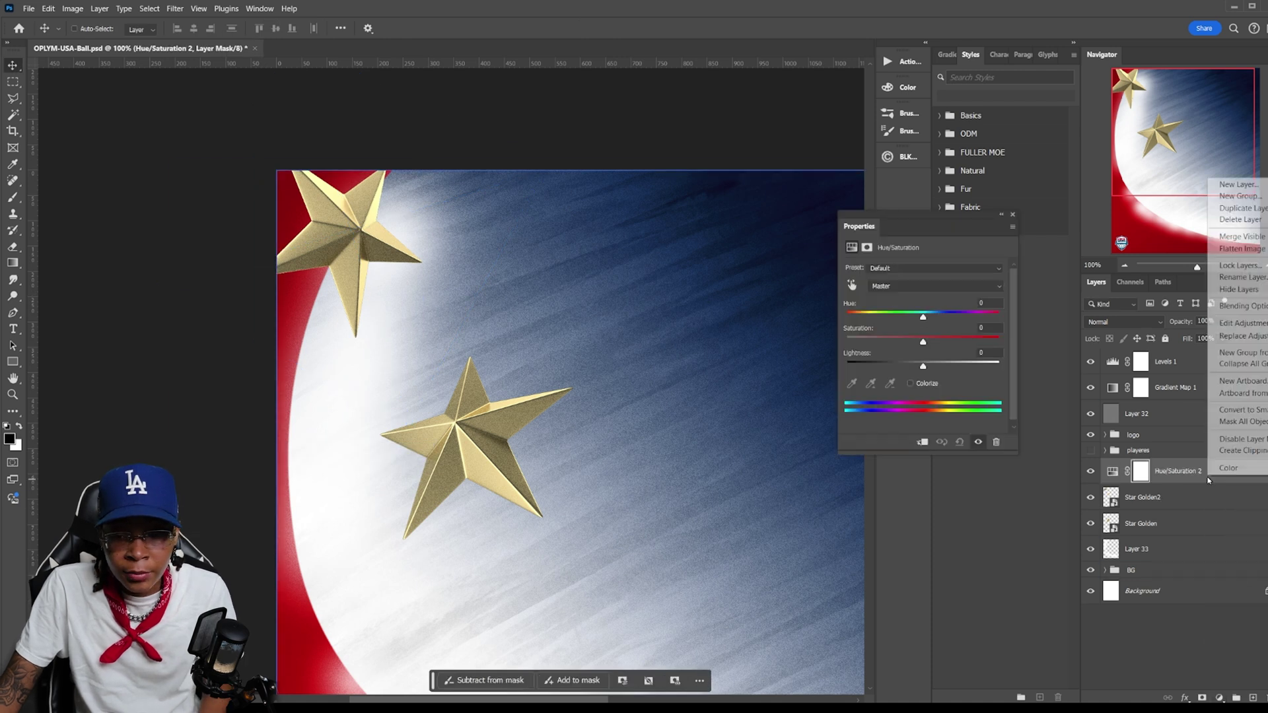
{"action": "left_click", "coordinate": [1090, 471]}
{"action": "left_click", "coordinate": [1219, 697]}
{"action": "left_click", "coordinate": [1235, 314]}
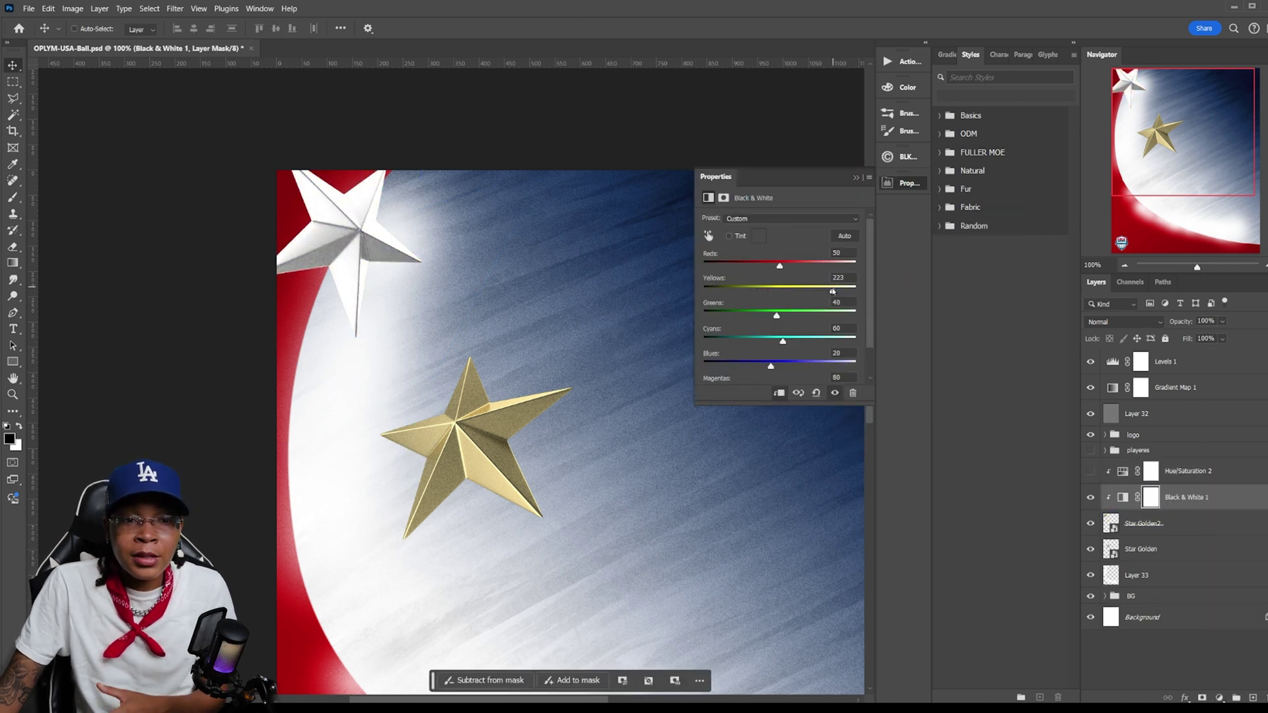
- Clip a Levels adjustment with midtones at 0.21 to the Star Golden2 layer, above its Black & White adjustment
{"action": "left_click", "coordinate": [1219, 697]}
{"action": "left_click", "coordinate": [1235, 512]}
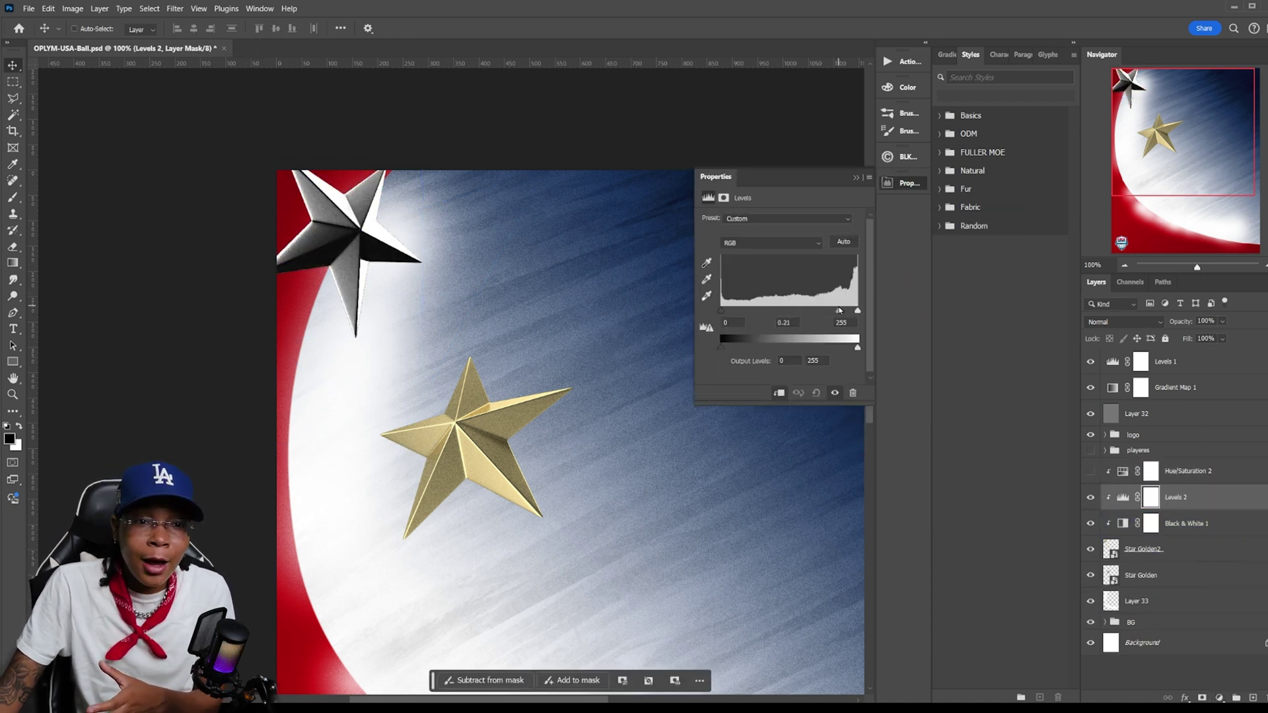
{"action": "left_click_drag", "start_coordinate": [721, 311], "coordinate": [741, 315]}
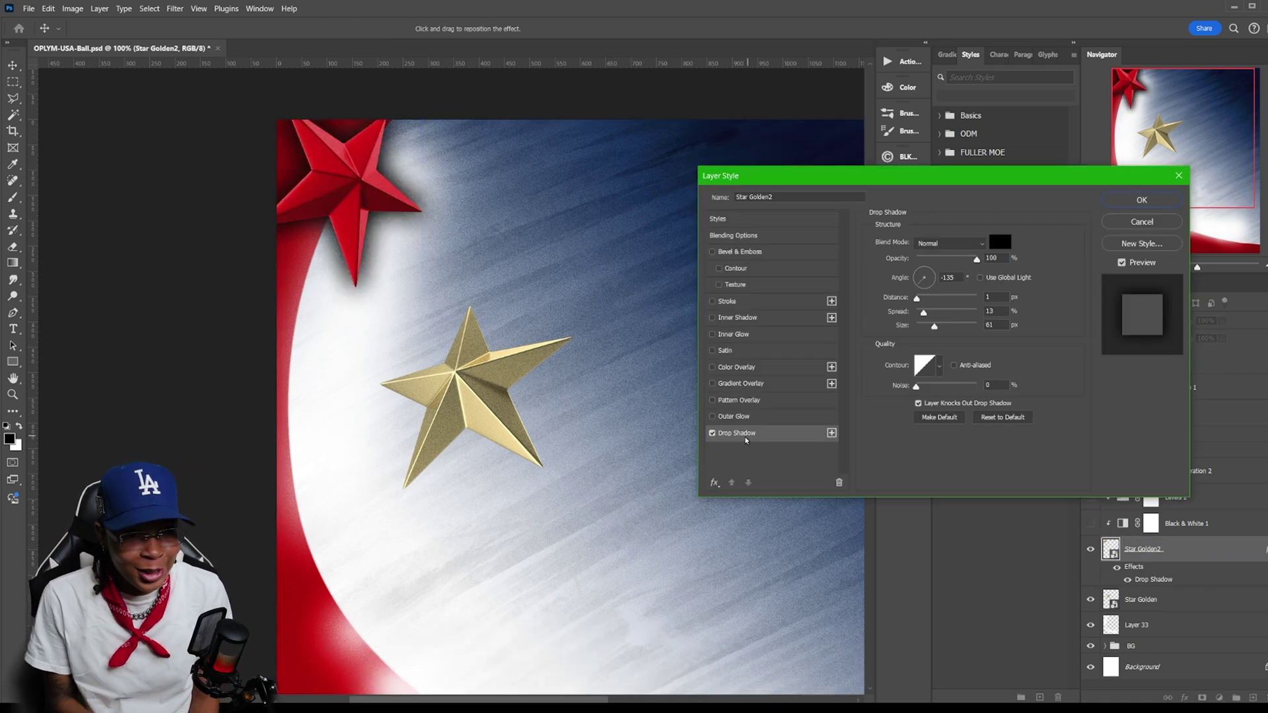
- Give Star Golden2 a white drop shadow in Screen mode with angle -59°, distance 21 px, spread 13% and size 61 px, leaving Outer Glow off
{"action": "left_click", "coordinate": [736, 421]}
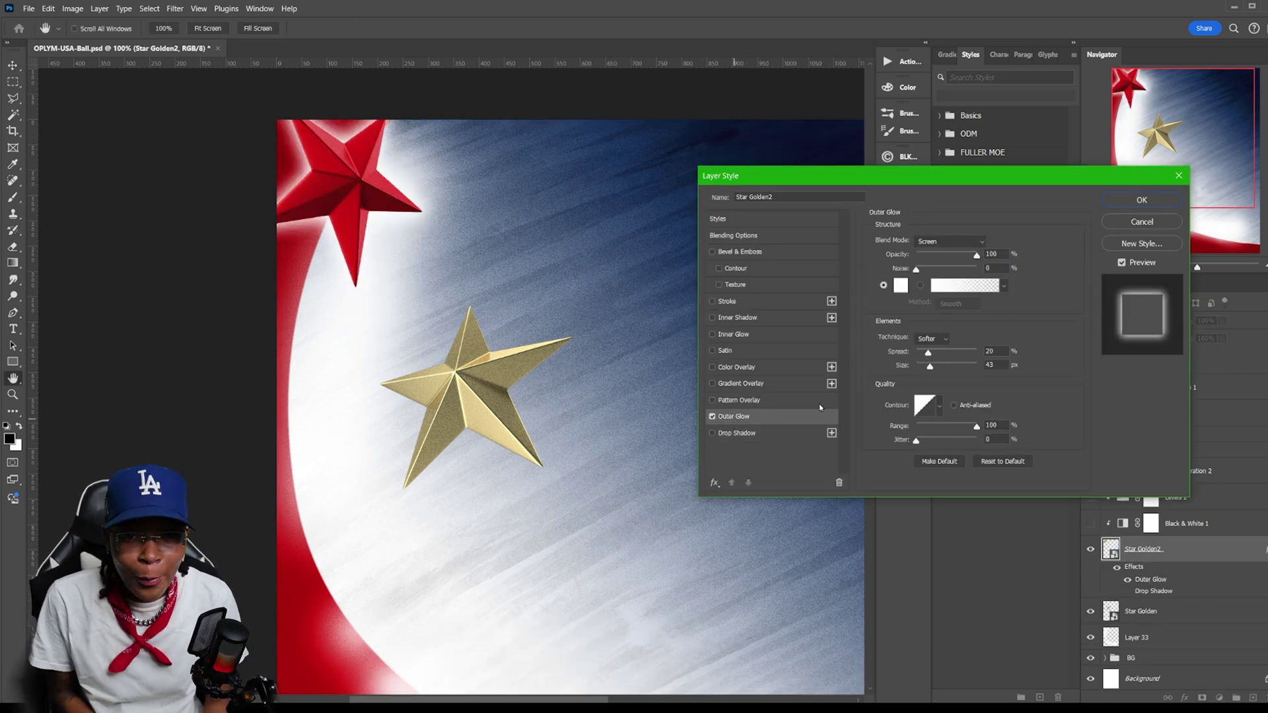
{"action": "left_click", "coordinate": [736, 433]}
{"action": "left_click", "coordinate": [996, 242]}
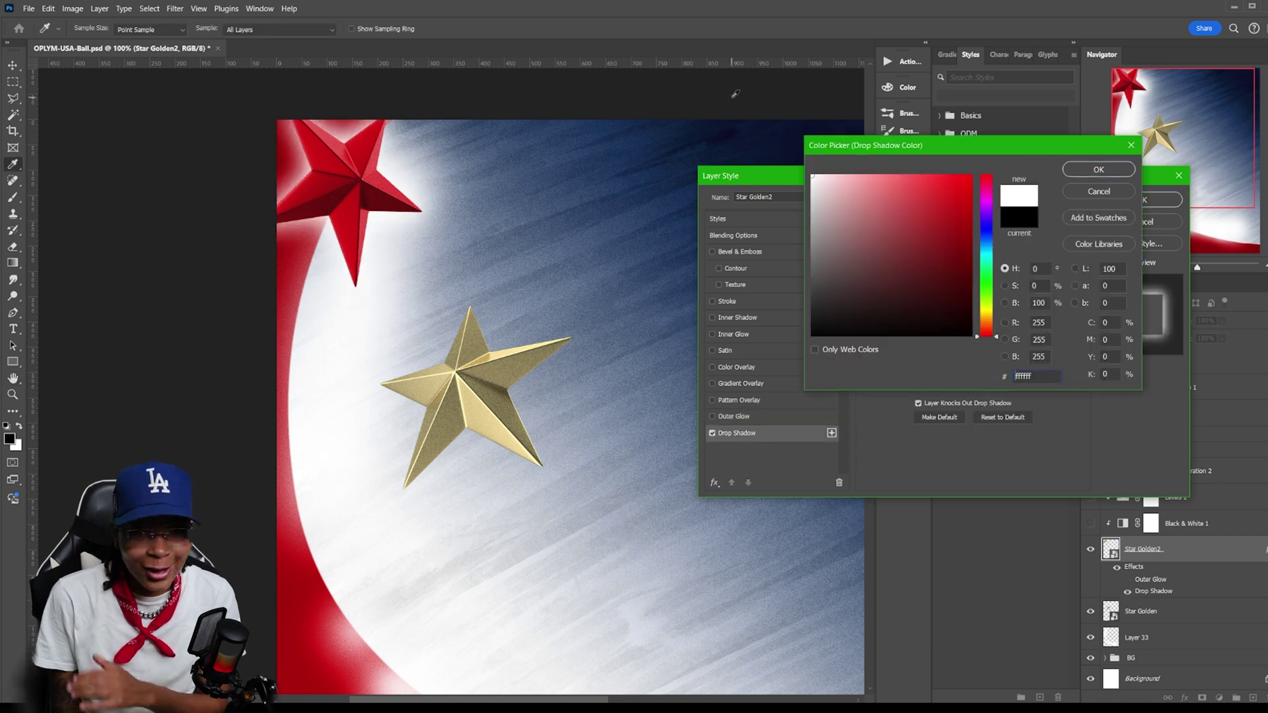
{"action": "key", "text": "Return"}
{"action": "left_click", "coordinate": [949, 243]}
{"action": "left_click", "coordinate": [929, 362]}
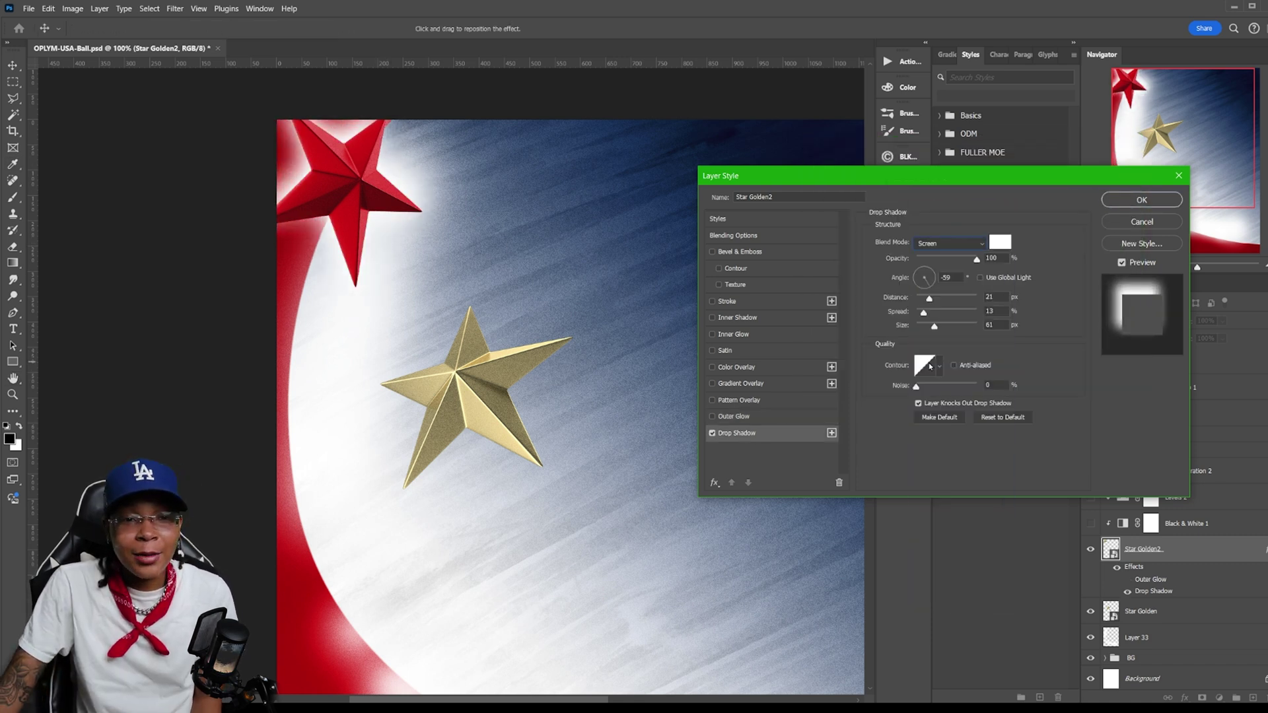
{"action": "left_click", "coordinate": [1142, 199]}
- Hide the Star Golden layer and show the group of player cutouts
{"action": "left_click", "coordinate": [1105, 582]}
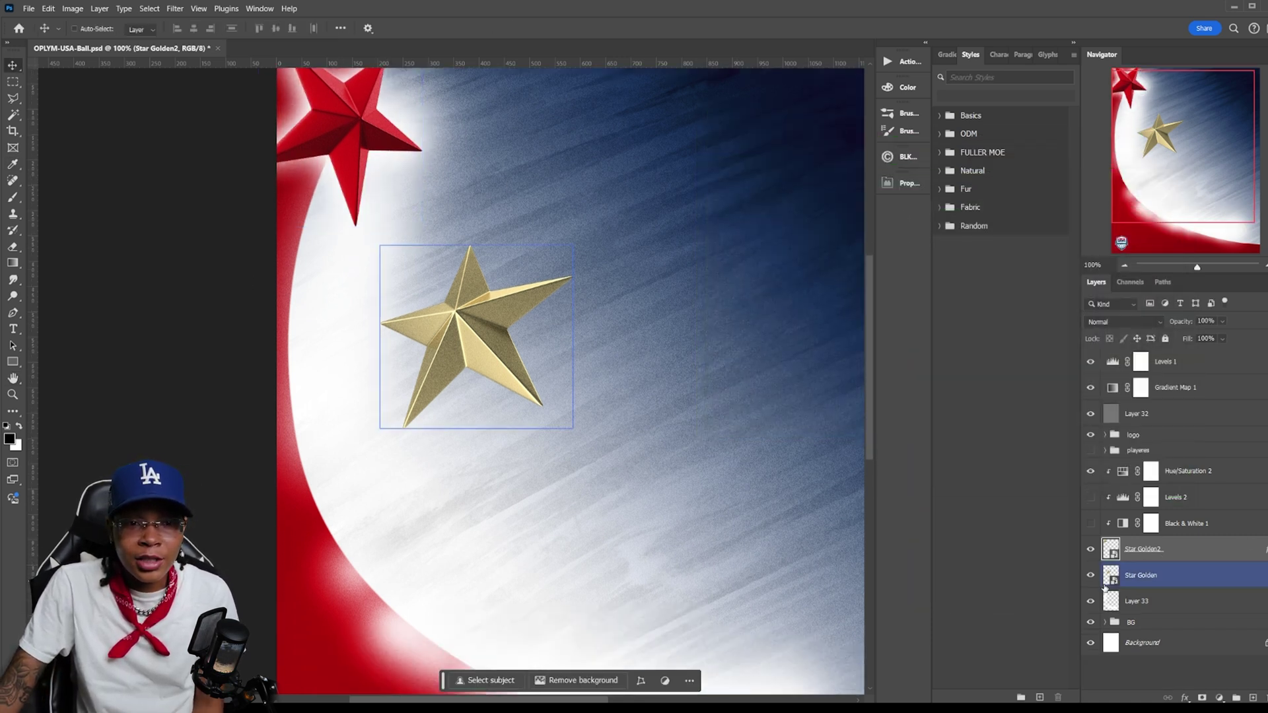
{"action": "left_click", "coordinate": [1091, 575]}
{"action": "left_click", "coordinate": [1091, 449]}
- Show the star's Levels 2 and Black & White 1 adjustments and delete Hue/Saturation 2
{"action": "left_click", "coordinate": [1091, 471]}
{"action": "left_click", "coordinate": [1090, 498]}
{"action": "left_click", "coordinate": [1091, 523]}
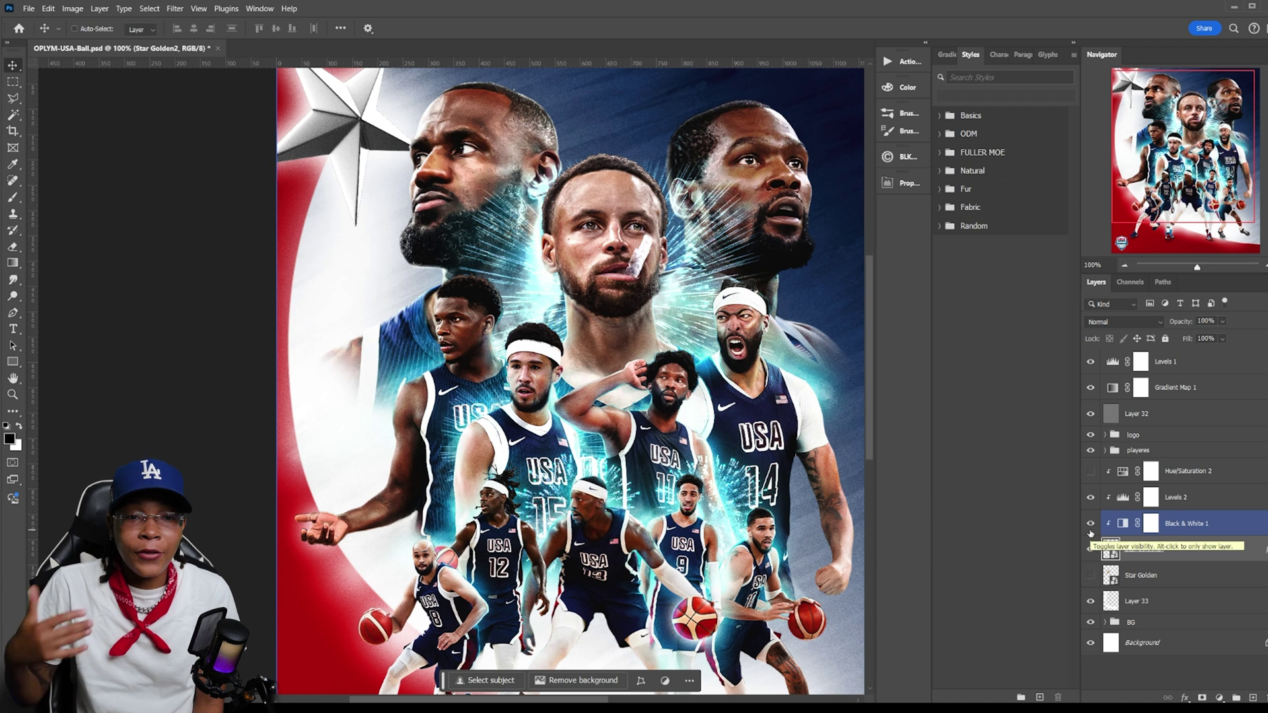
{"action": "left_click", "coordinate": [1182, 471]}
{"action": "key", "text": "Delete"}
- Transform Star Golden2 to about 71% scale and 30 degrees rotation, placing it in the poster's upper-left corner
{"action": "left_click", "coordinate": [1149, 523]}
{"action": "key", "text": "ctrl+t"}
{"action": "key", "text": "ctrl+minus"}
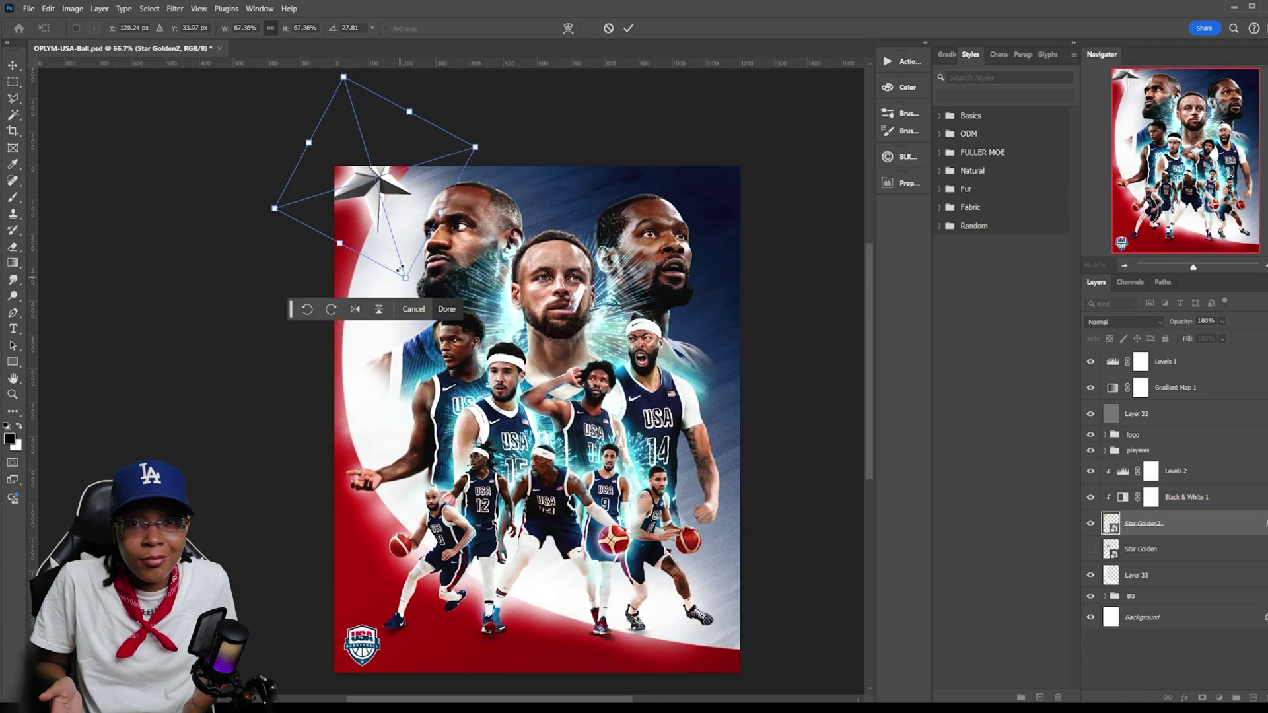
{"action": "left_click_drag", "start_coordinate": [400, 269], "coordinate": [397, 275]}
{"action": "key", "text": "ctrl+plus"}
{"action": "left_click_drag", "start_coordinate": [384, 194], "coordinate": [388, 206]}
{"action": "left_click_drag", "start_coordinate": [267, 134], "coordinate": [263, 130]}
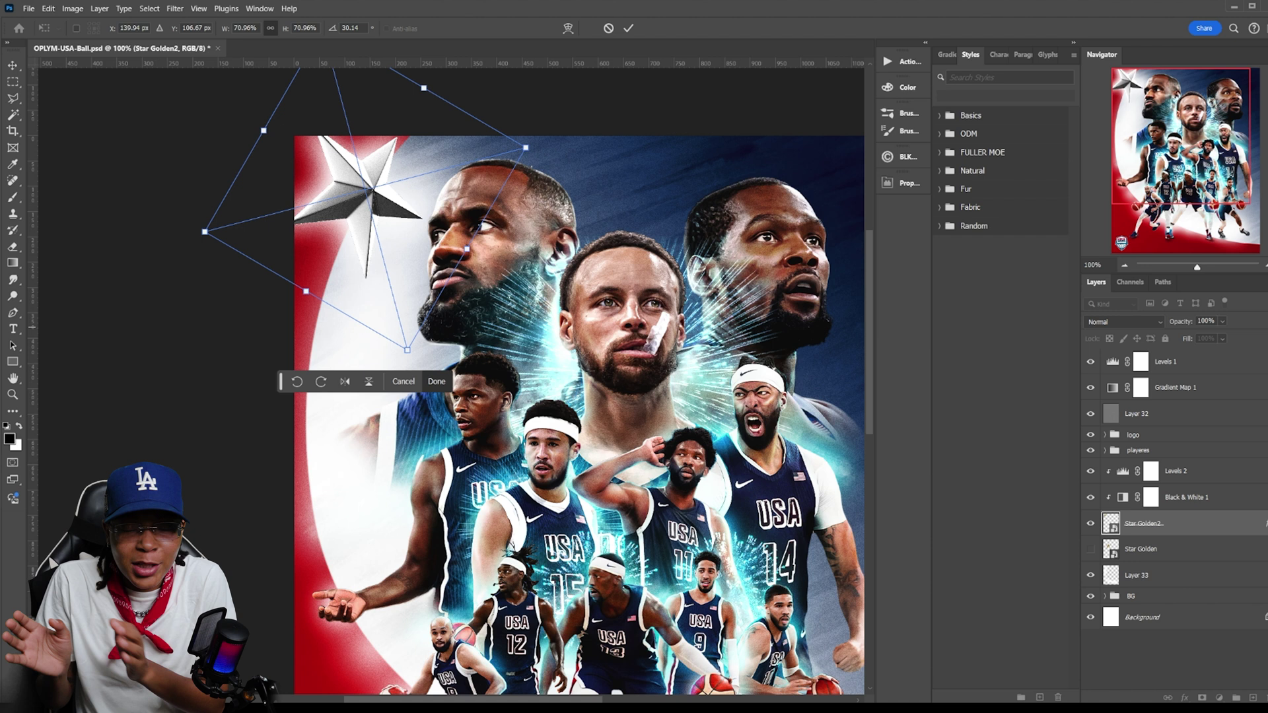
{"action": "key", "text": "Return"}
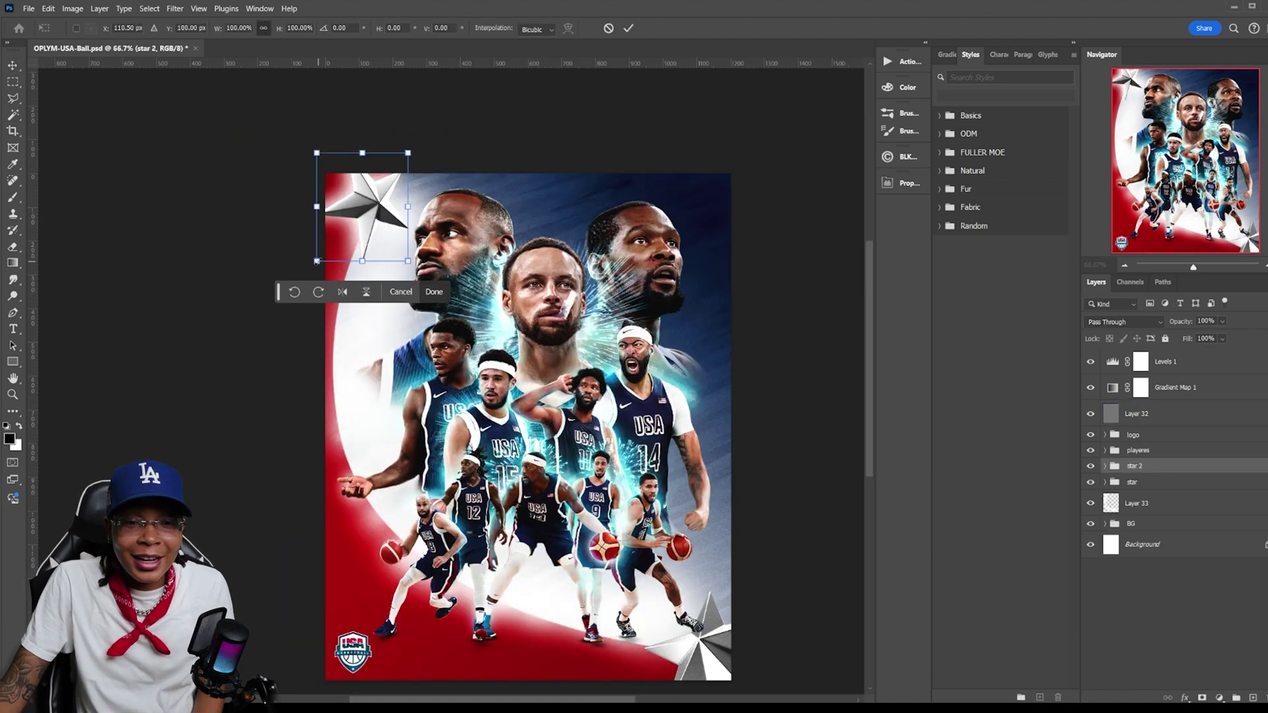
- Shift the star 2 group slightly further into the poster's upper-left corner and rotate it about -1.6 degrees
{"action": "left_click_drag", "start_coordinate": [363, 211], "coordinate": [355, 208]}
{"action": "left_click_drag", "start_coordinate": [449, 191], "coordinate": [446, 199]}
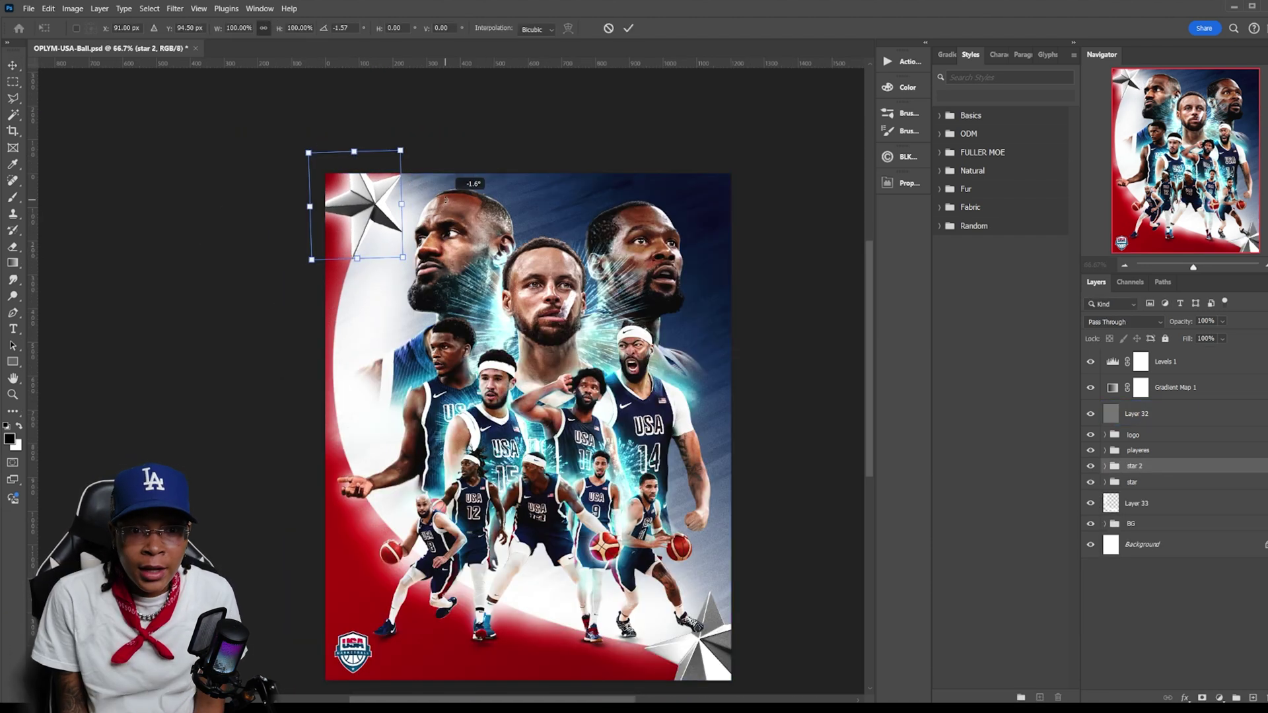
{"action": "key", "text": "Return"}
- Select Layer 33, ready the Brush with white as the foreground colour, and save the document
{"action": "key", "text": "alt+bracketleft"}
{"action": "key", "text": "alt+bracketleft"}
{"action": "key", "text": "alt+bracketleft"}
{"action": "key", "text": "alt+bracketleft"}
{"action": "key", "text": "alt+bracketleft"}
{"action": "key", "text": "b"}
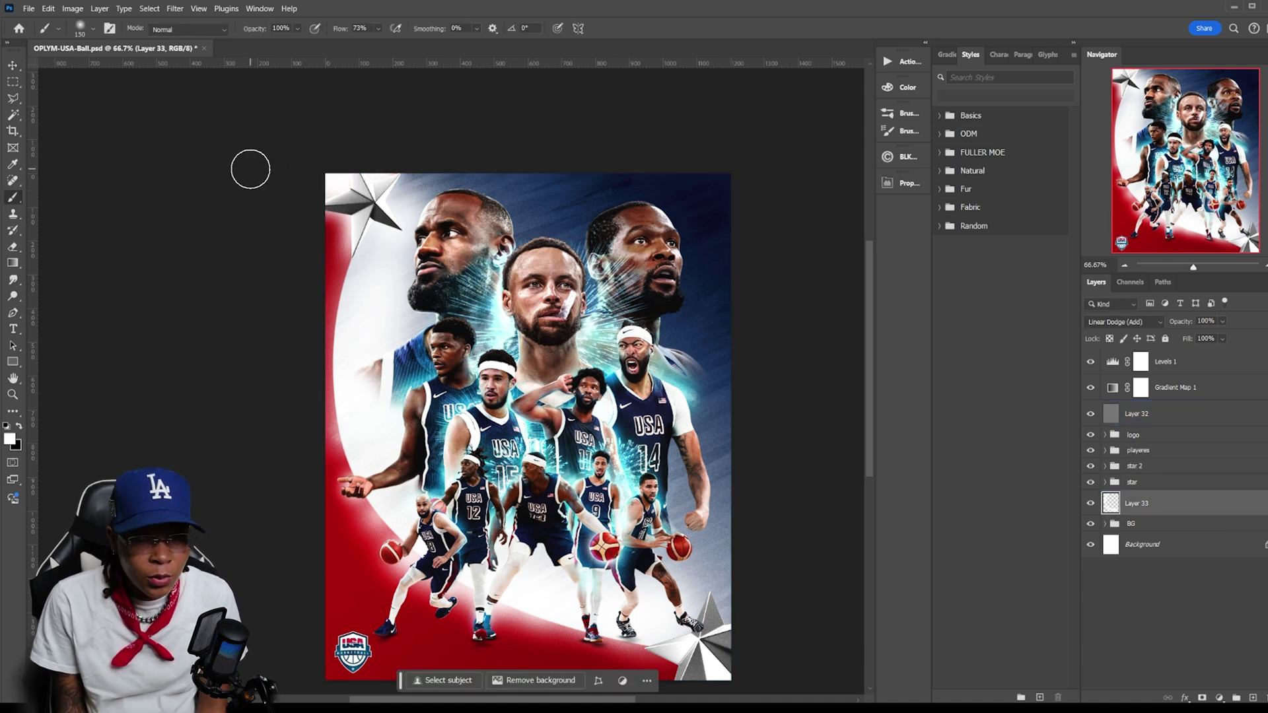
{"action": "key", "text": "v"}
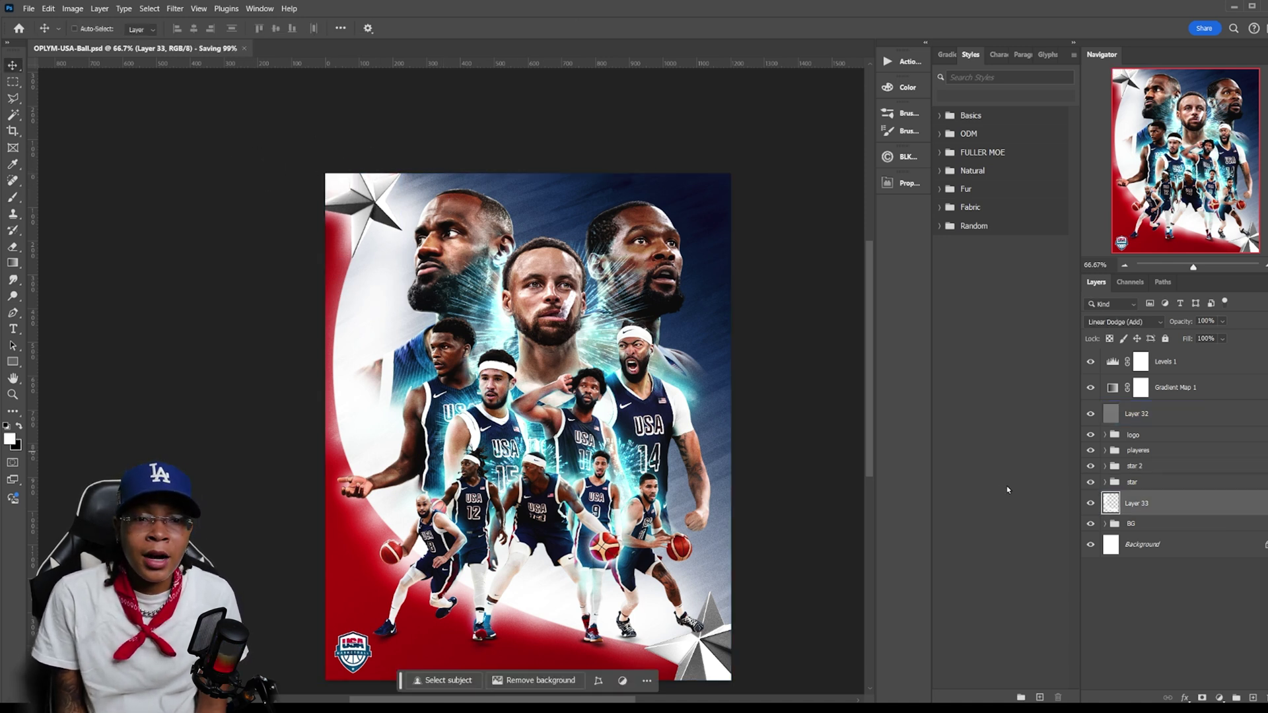
- Place the Star Golden.K16.2k star in the star 2 group at the poster's upper-left corner, scaled to about 107% and rotated about -29 degrees
{"action": "left_click", "coordinate": [363, 211], "text": "ctrl"}
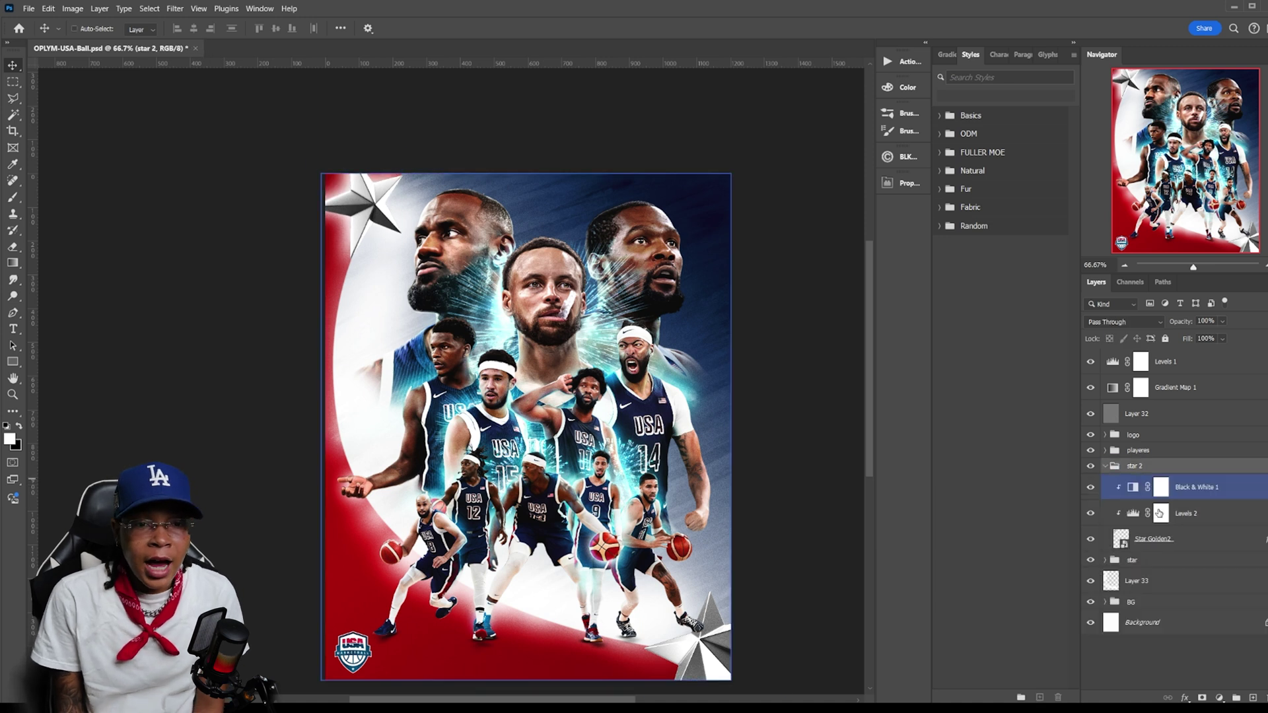
{"action": "key", "text": "ctrl+j"}
{"action": "key", "text": "ctrl+t"}
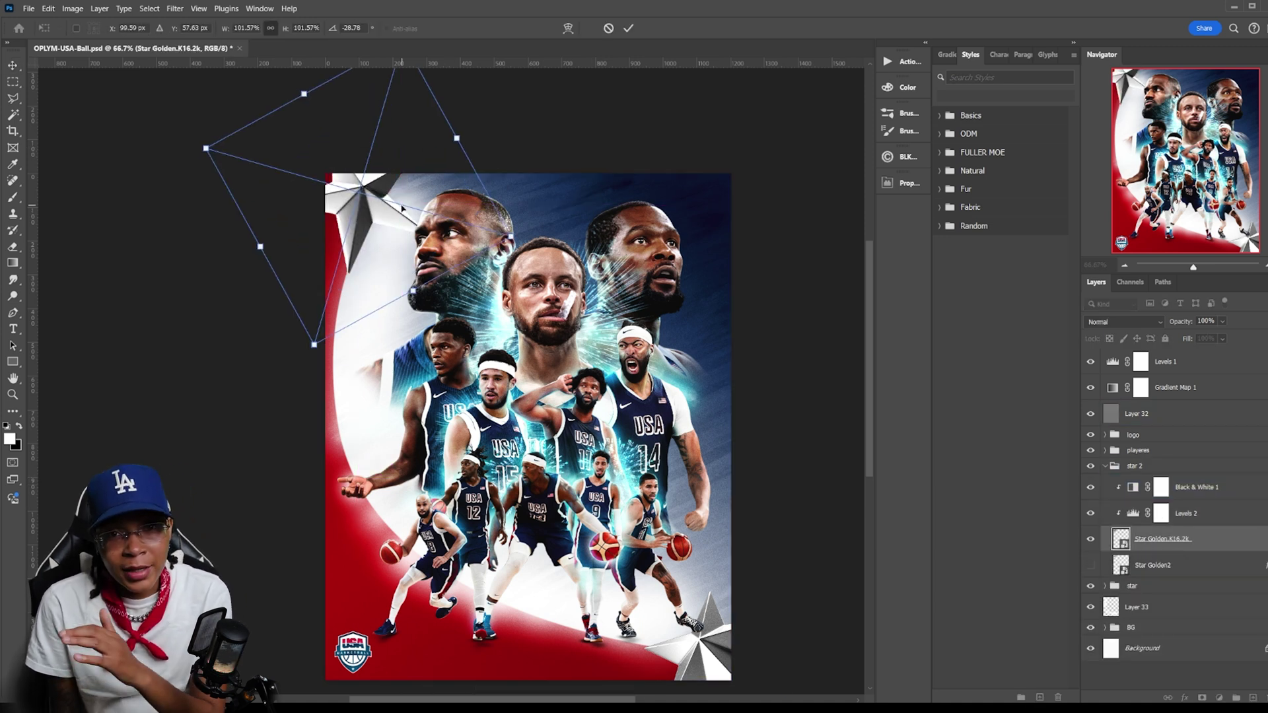
{"action": "left_click_drag", "start_coordinate": [366, 214], "coordinate": [376, 216]}
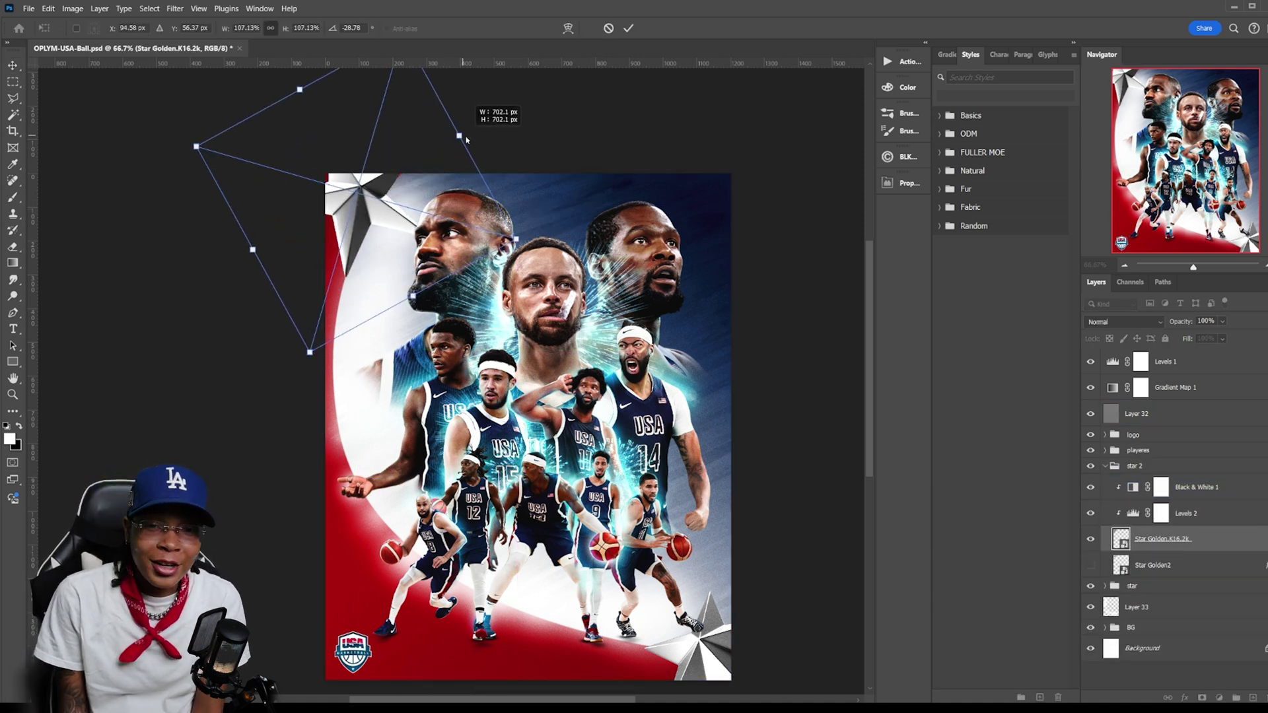
{"action": "key", "text": "Return"}
- Delete the hidden Star Golden2 layer from the star 2 group and collapse the group
{"action": "right_click", "coordinate": [1212, 540]}
{"action": "left_click", "coordinate": [1218, 544]}
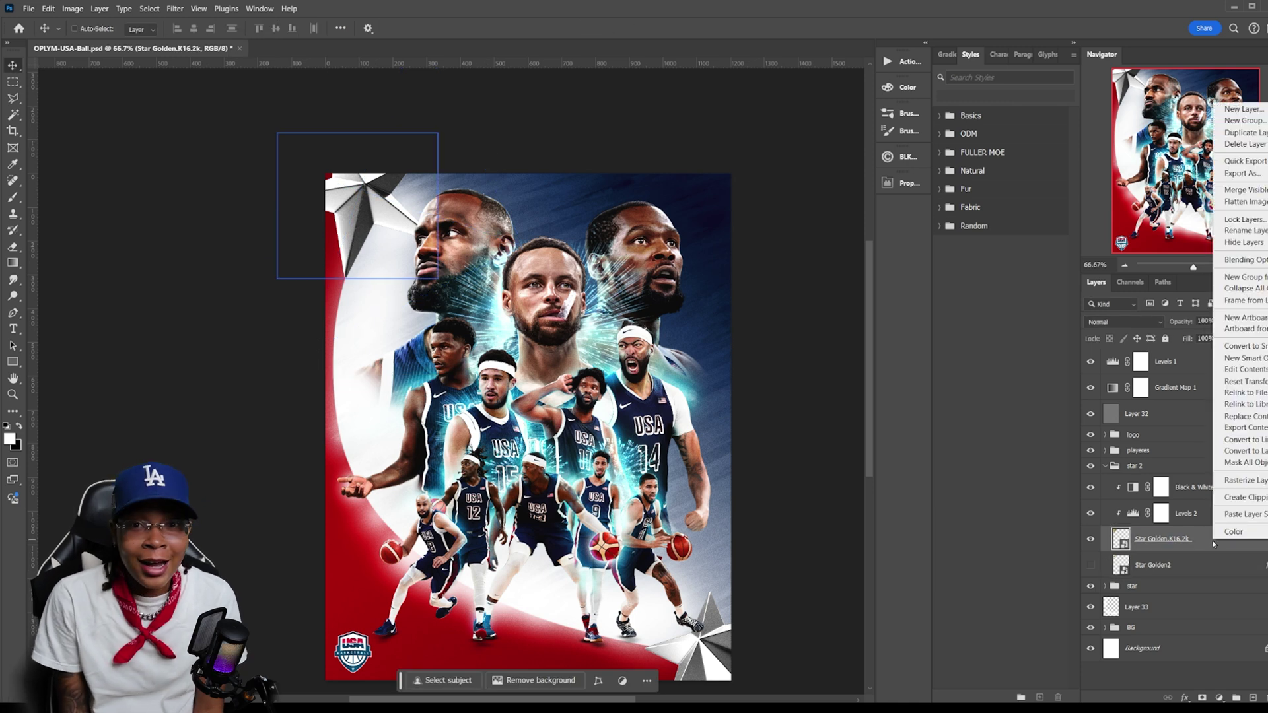
{"action": "left_click", "coordinate": [1152, 565]}
{"action": "key", "text": "Delete"}
{"action": "left_click", "coordinate": [1163, 465]}
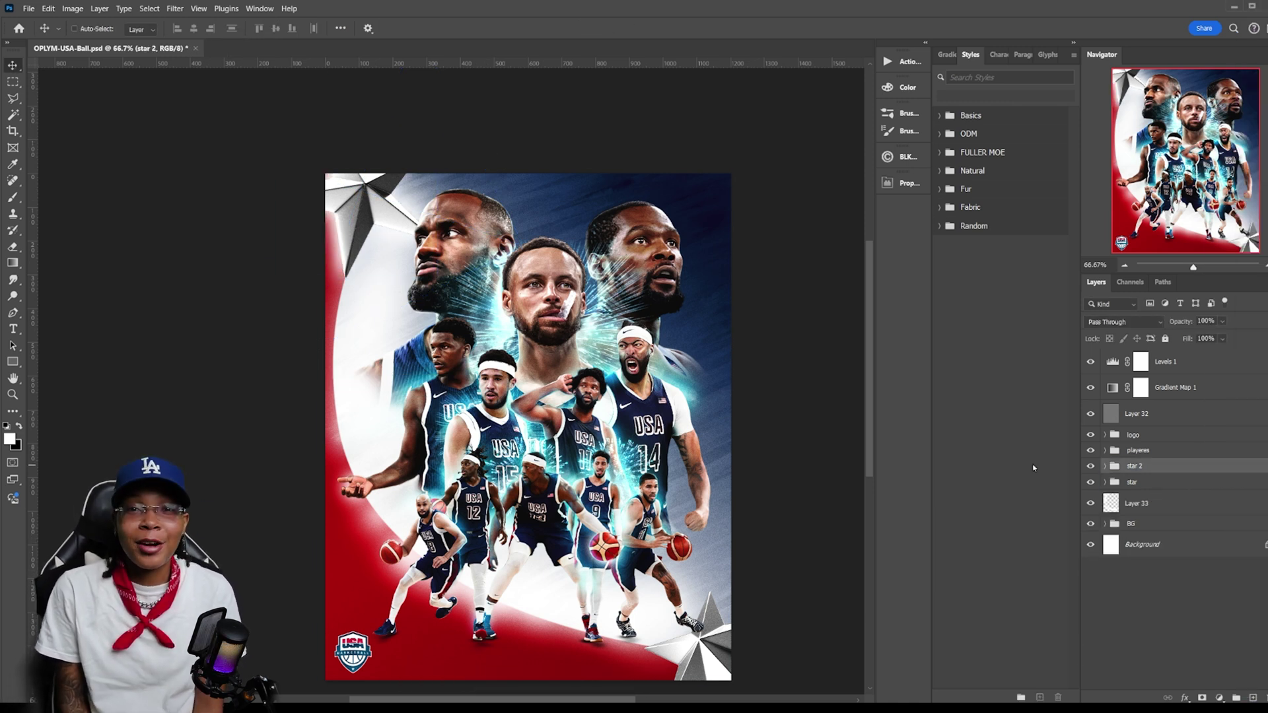
- Add a blank layer above the star 2 group, ready the white Brush, and save the document
{"action": "scroll", "coordinate": [1190, 603], "scroll_direction": "up", "scroll_amount": 3}
{"action": "key", "text": "ctrl+shift+alt+n"}
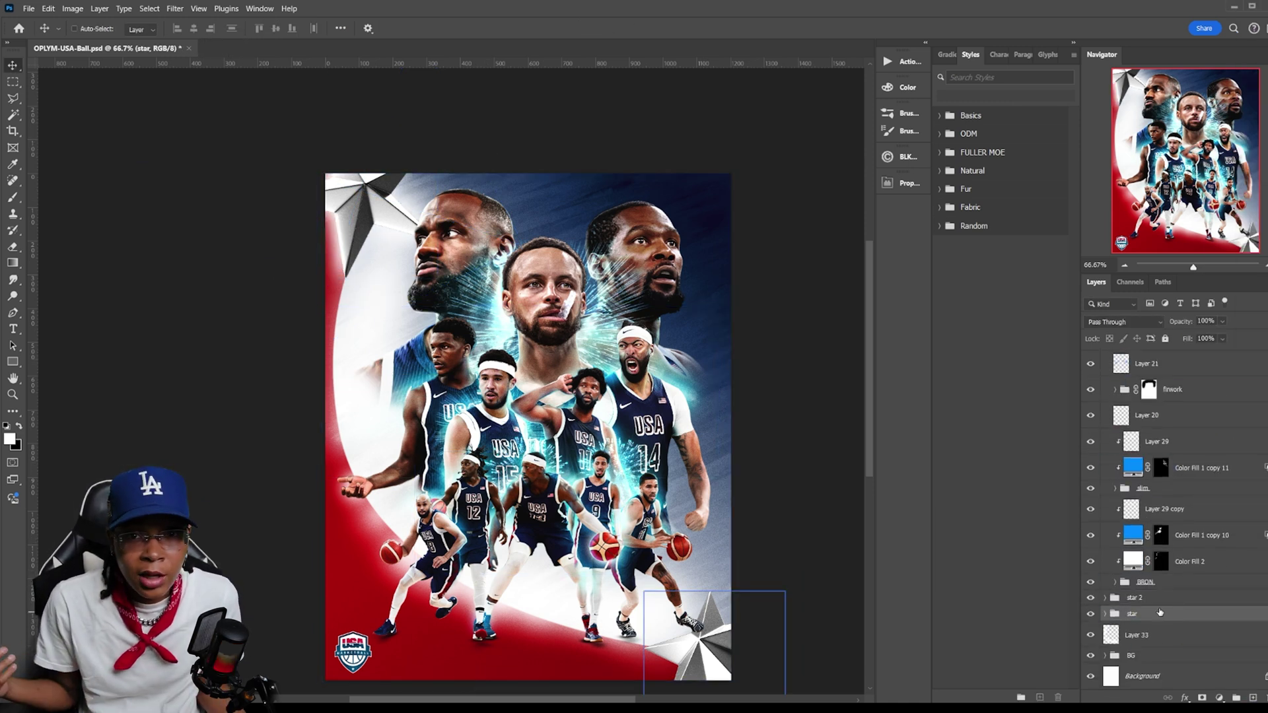
{"action": "left_click", "coordinate": [1123, 322]}
{"action": "left_click", "coordinate": [1117, 373]}
{"action": "key", "text": "b"}
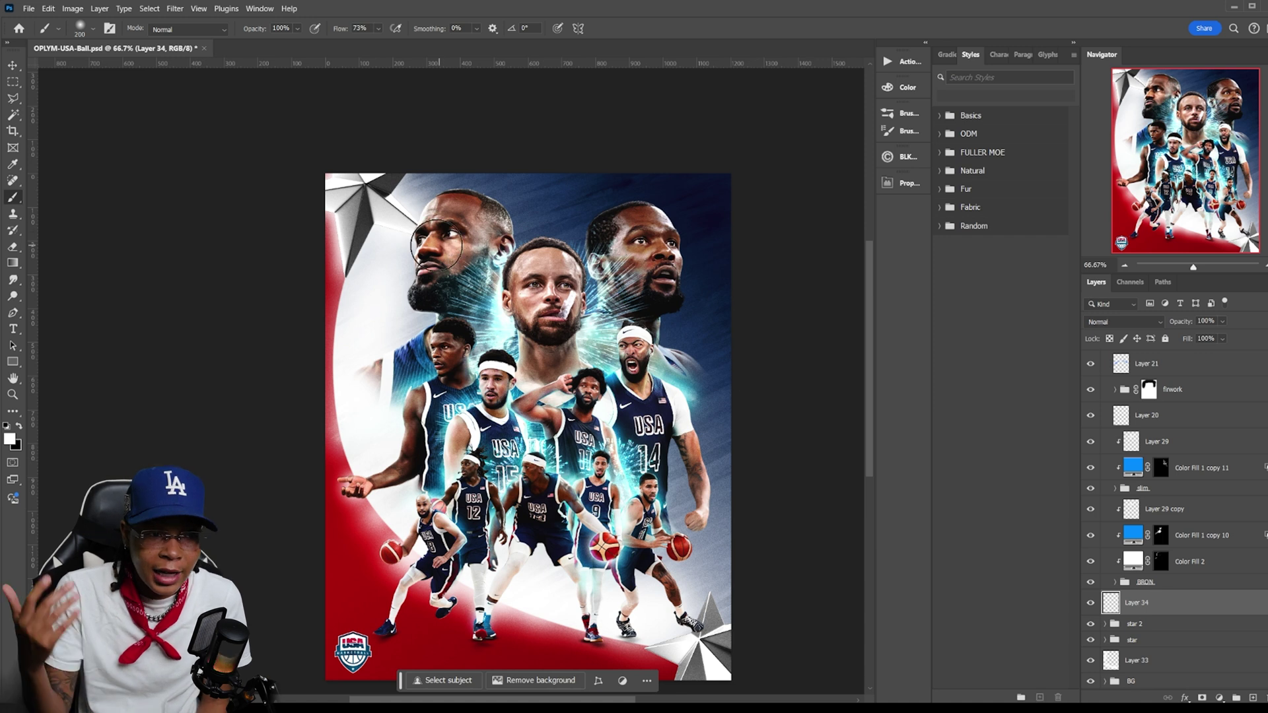
{"action": "key", "text": "v"}
{"action": "scroll", "coordinate": [801, 343], "scroll_direction": "down", "scroll_amount": 2}
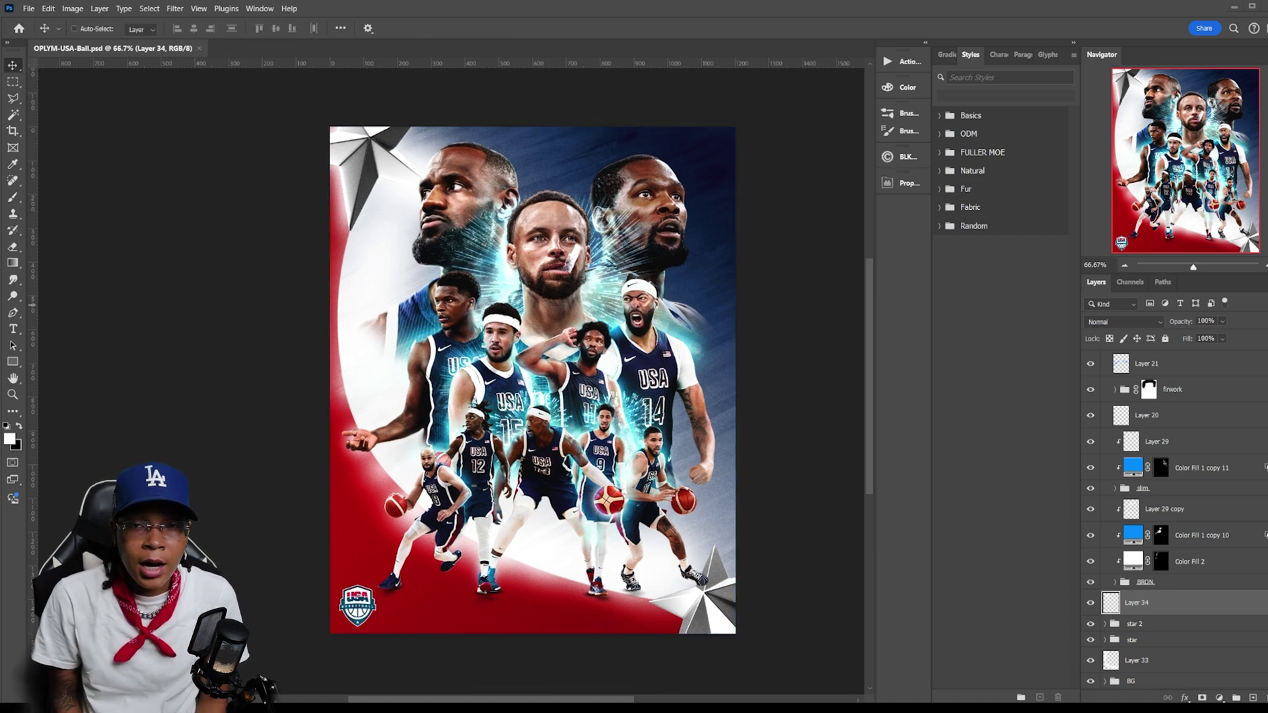
- Group Layer 34, star 2, star and Layer 33 under the name BG 2
{"action": "left_click_drag", "start_coordinate": [283, 86], "coordinate": [790, 678]}
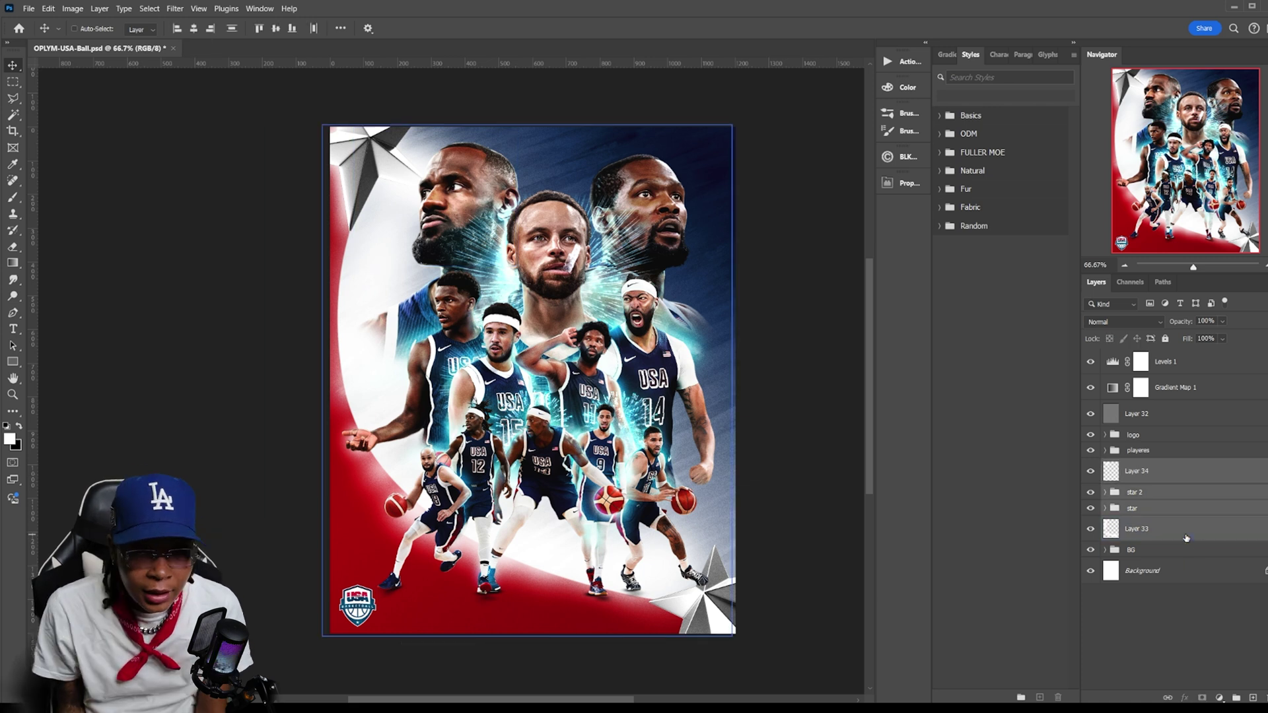
{"action": "key", "text": "ctrl+g"}
{"action": "type", "text": "2"}
{"action": "key", "text": "Return"}
- Add white AMERICA'S TEAM text in Akira Expanded Super Bold along the poster's lower edge, scaled down to 33.97 pt
{"action": "key", "text": "t"}
{"action": "left_click", "coordinate": [582, 588]}
{"action": "type", "text": "AN"}
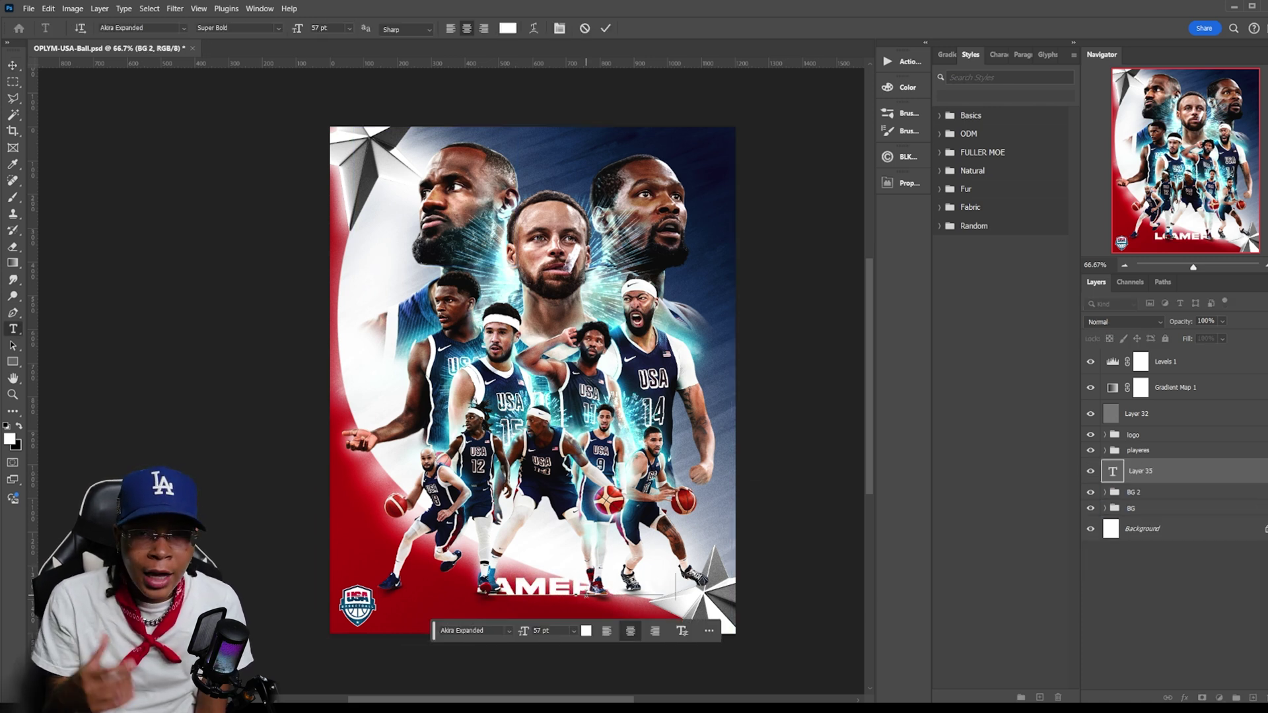
{"action": "left_click", "coordinate": [12, 66]}
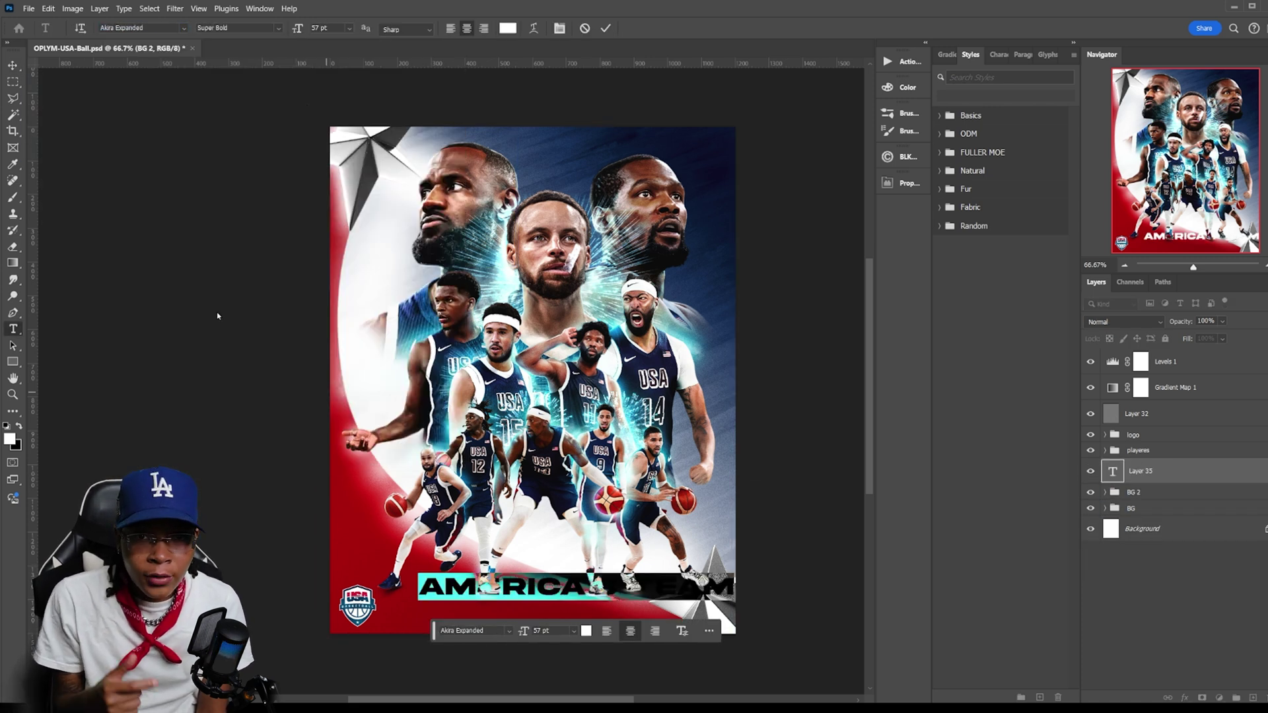
{"action": "left_click_drag", "start_coordinate": [472, 589], "coordinate": [555, 626]}
- Set the AMERICA'S TEAM text to 27 pt with 560 tracking
{"action": "double_click", "coordinate": [555, 621]}
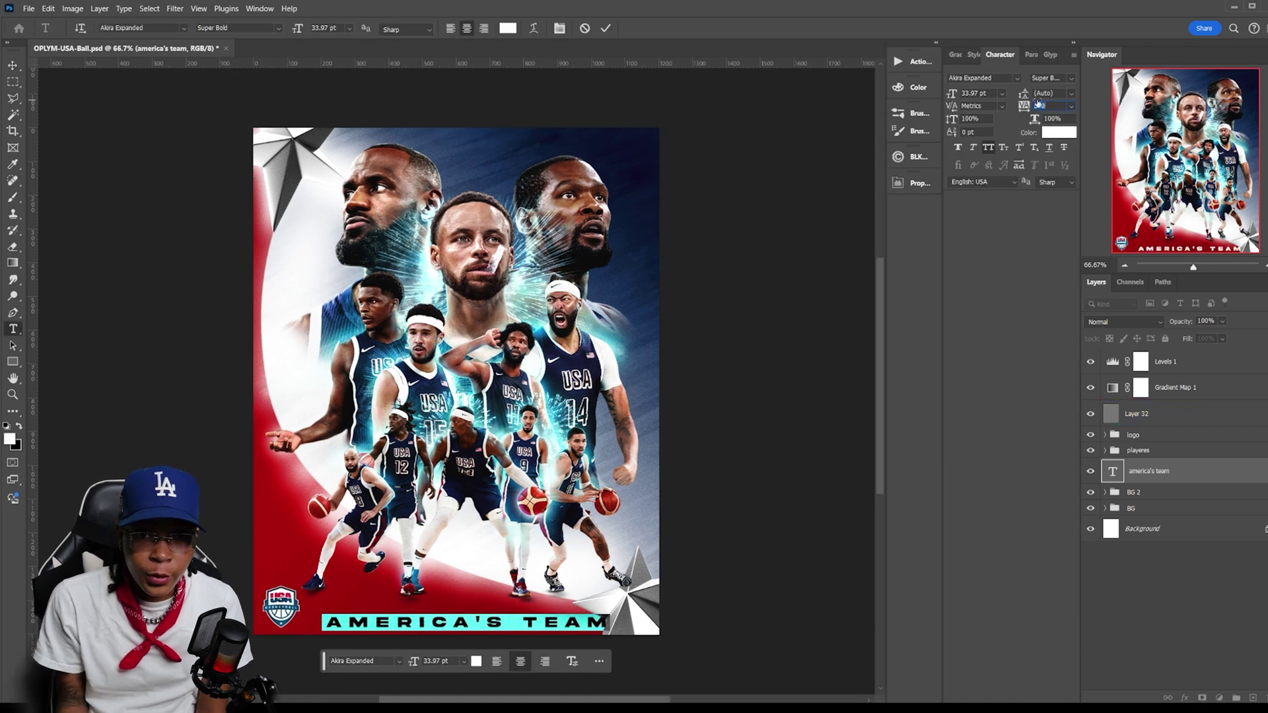
{"action": "key", "text": "Escape"}
{"action": "key", "text": "v"}
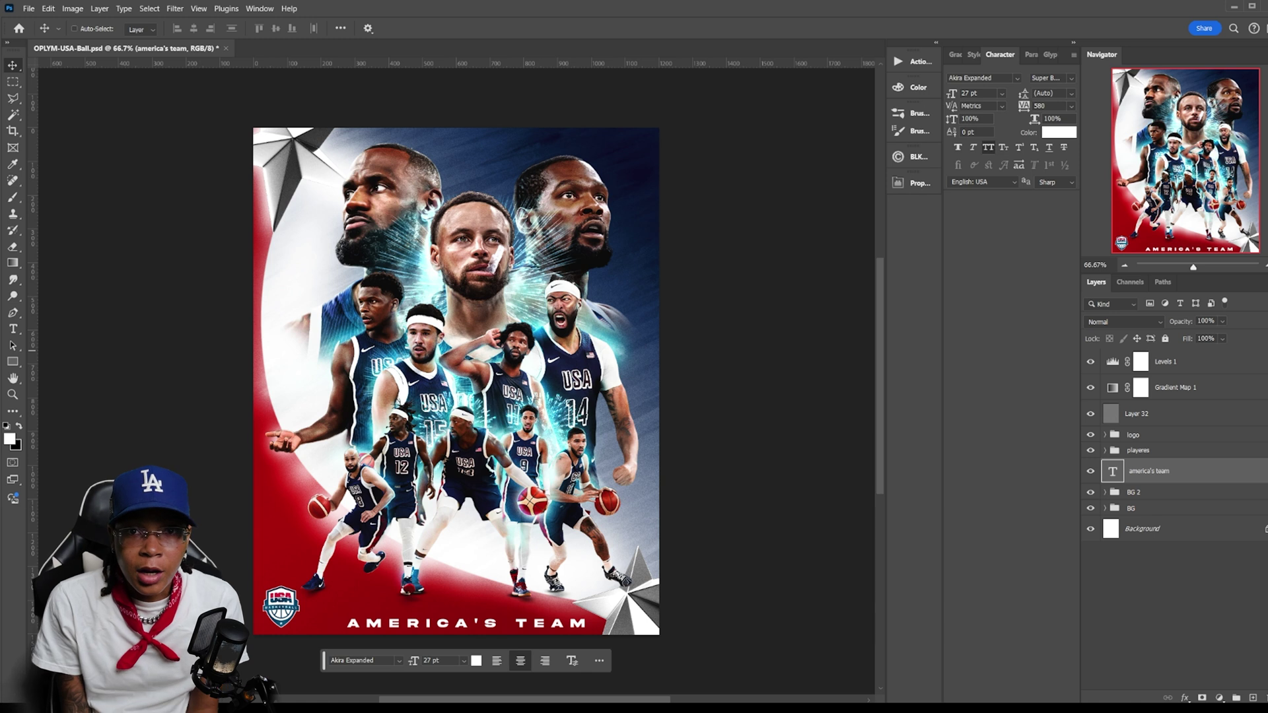
- Apply a white Screen drop shadow to the AMERICA'S TEAM text with angle -116°, distance 2 px, spread 0% and size 16 px
{"action": "right_click", "coordinate": [1136, 471]}
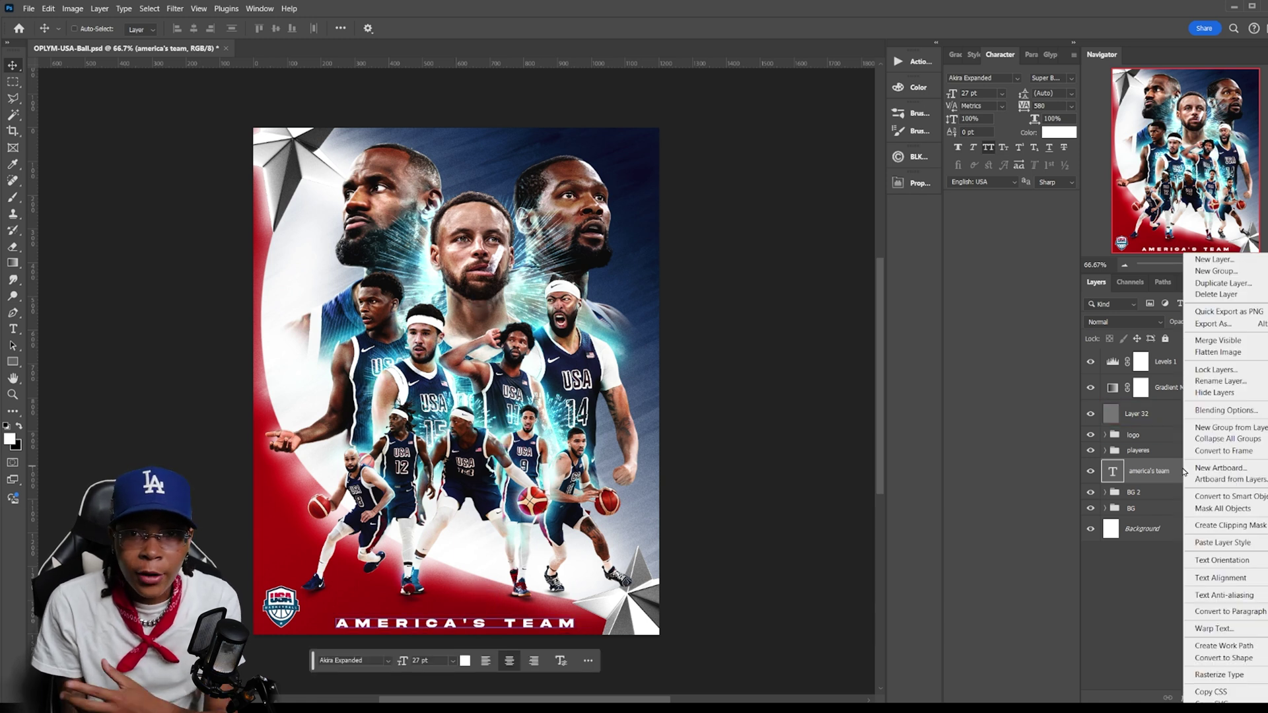
{"action": "left_click", "coordinate": [1163, 581]}
{"action": "double_click", "coordinate": [1153, 501]}
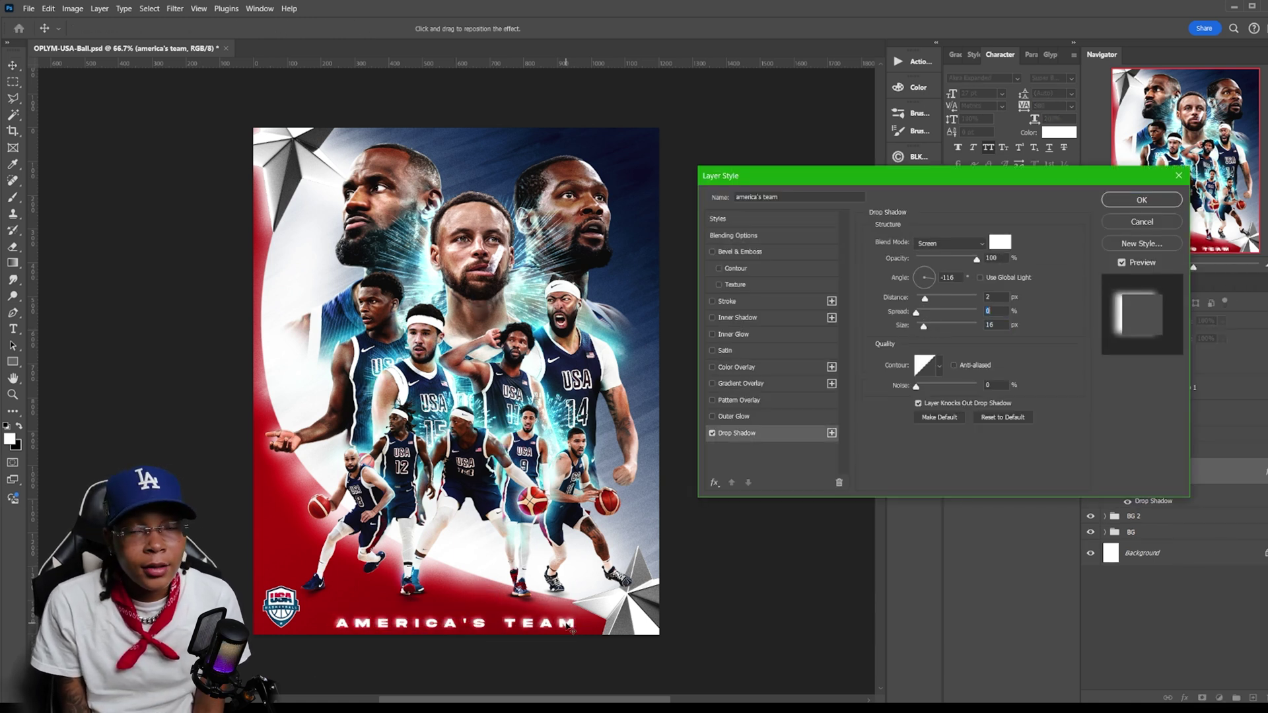
{"action": "left_click", "coordinate": [1142, 200]}
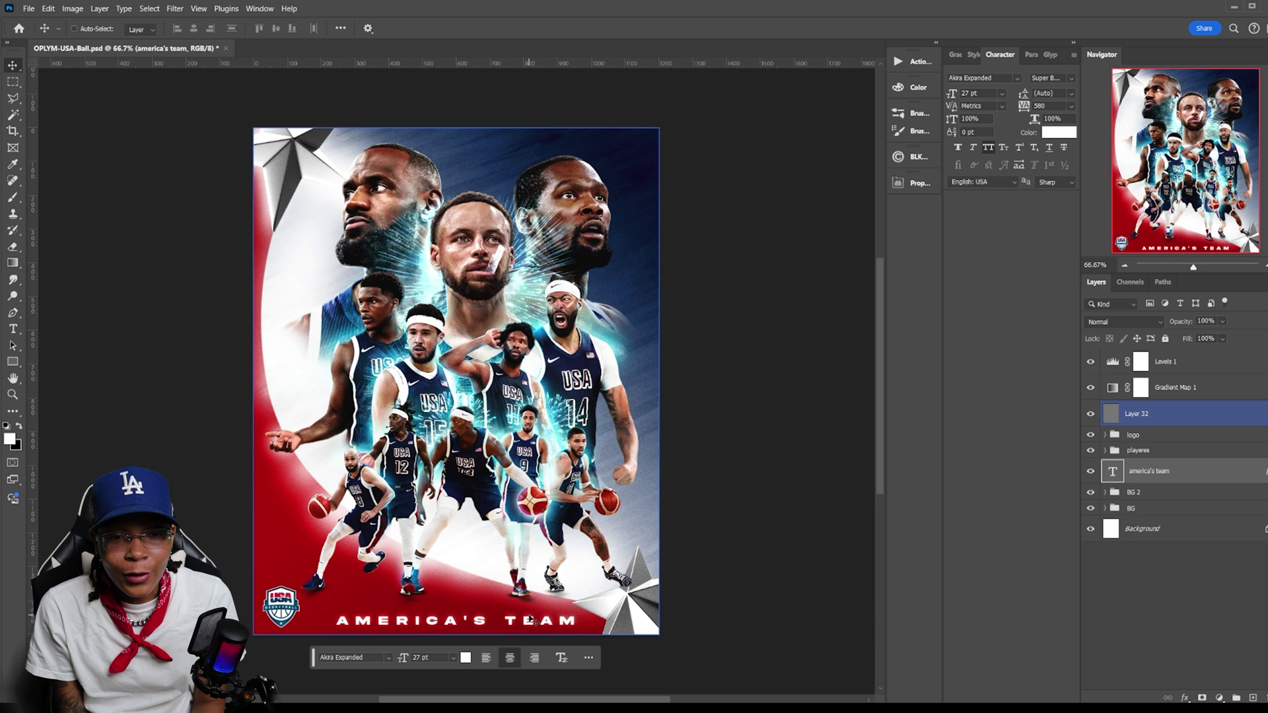
- Set the tracking of the AMERICA'S TEAM text to 260 and move the text slightly up along the poster's lower edge
{"action": "double_click", "coordinate": [1113, 471]}
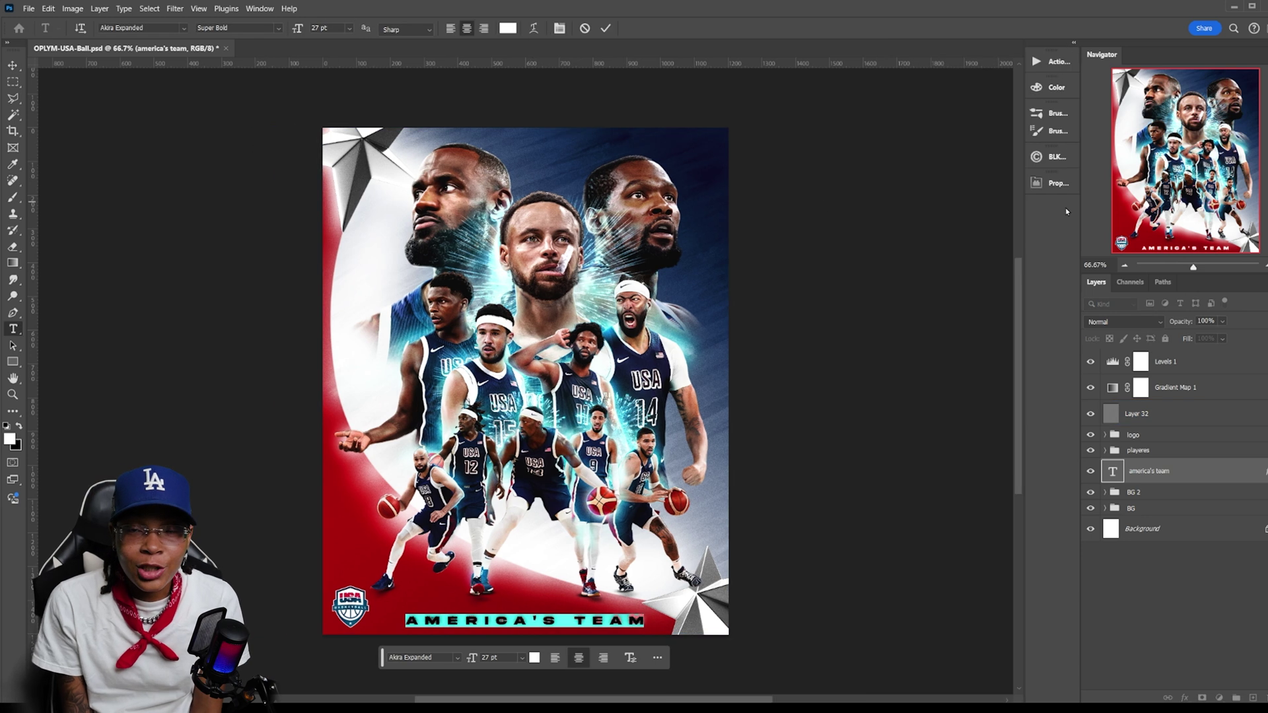
{"action": "left_click", "coordinate": [659, 658]}
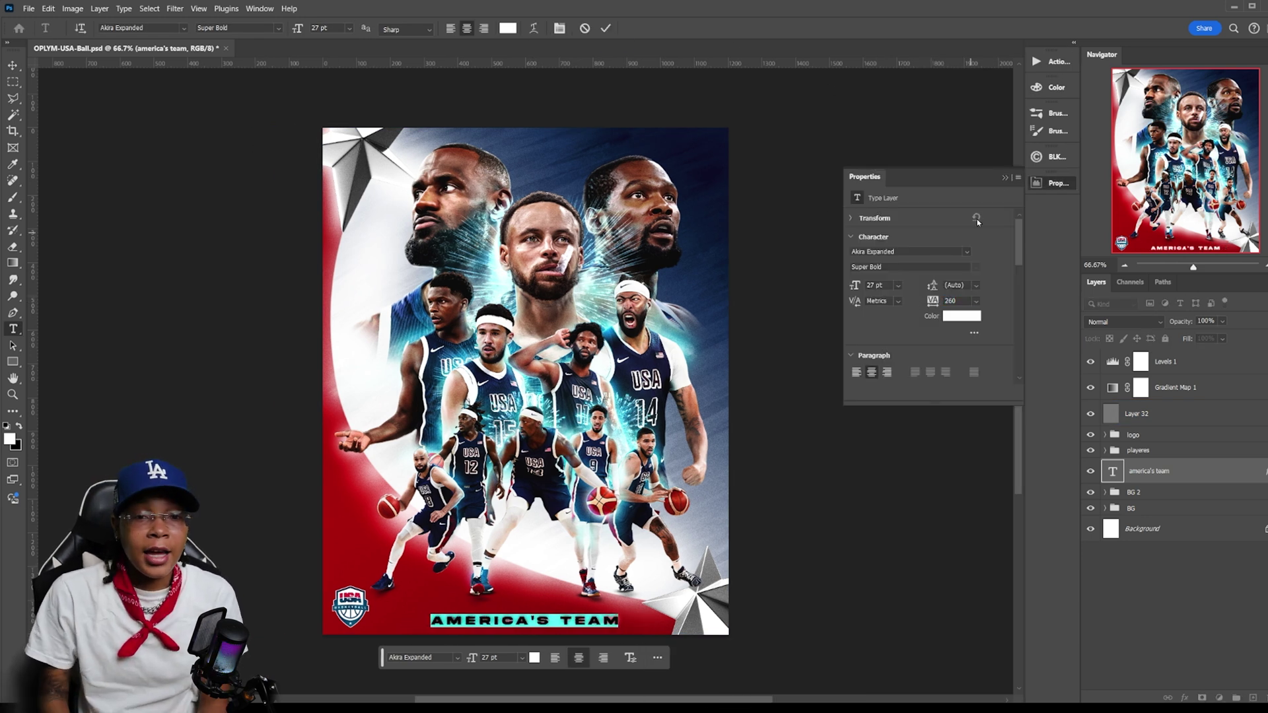
{"action": "key", "text": "Escape"}
{"action": "key", "text": "v"}
{"action": "left_click", "coordinate": [545, 621], "text": "ctrl"}
{"action": "left_click_drag", "start_coordinate": [545, 618], "coordinate": [550, 621]}
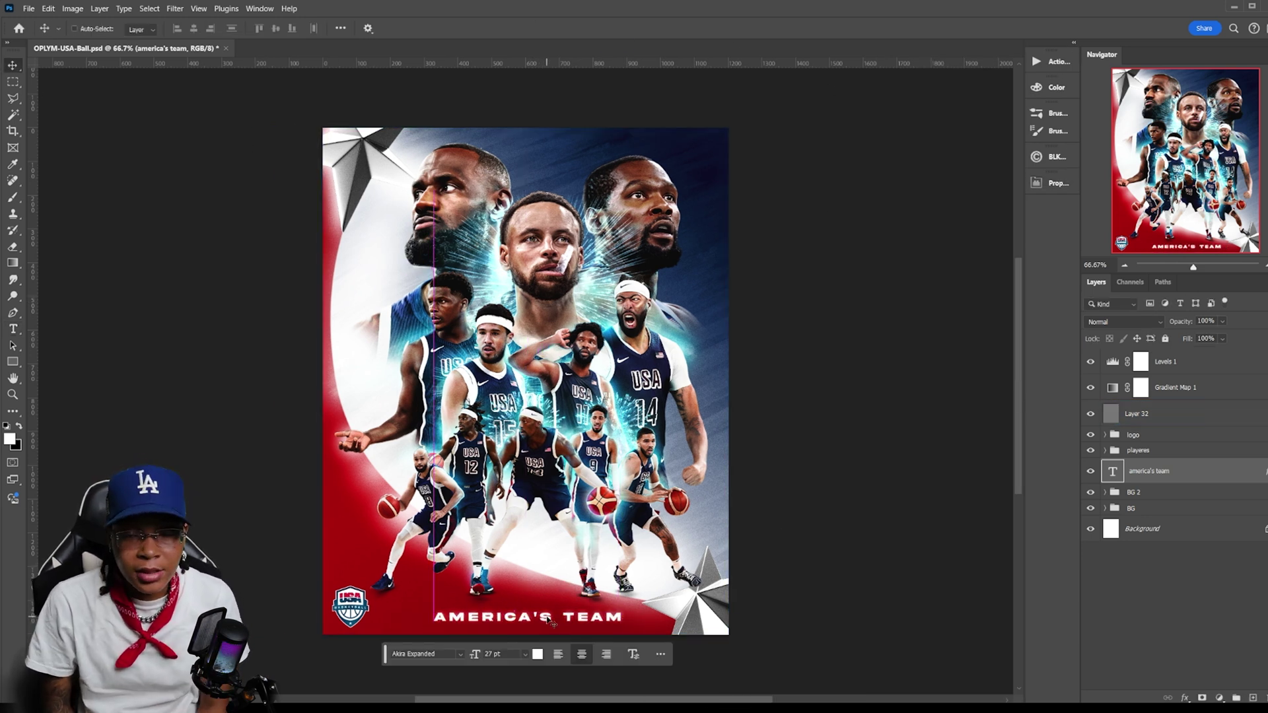